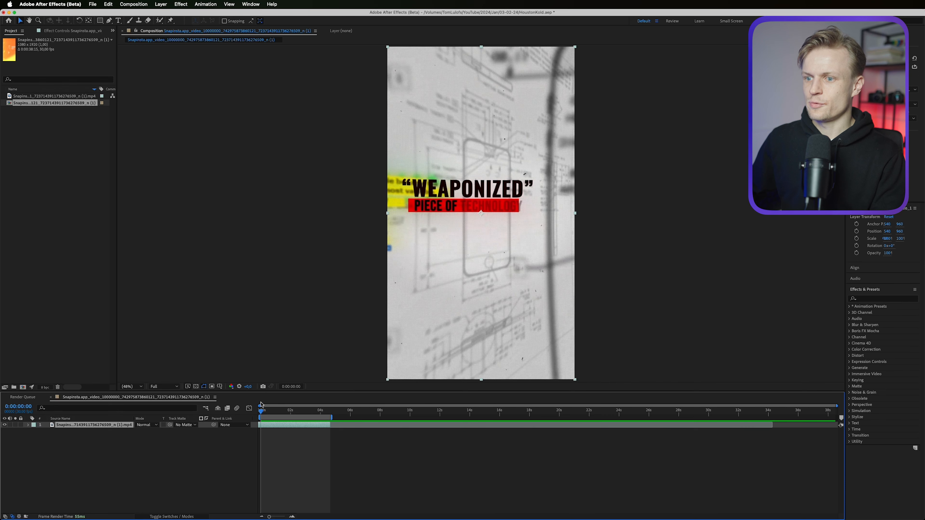
Step: Scrub and play through the opening seconds of the reference video to examine its animation
mouse_move(264, 412)
mouse_down()
mouse_move(273, 413)
mouse_move(262, 414)
mouse_up()
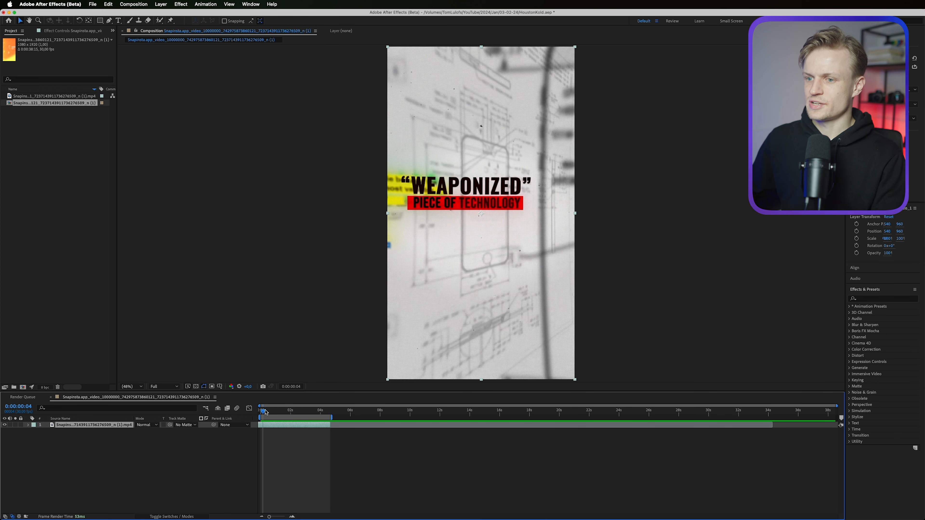
drag(264, 413, 318, 419)
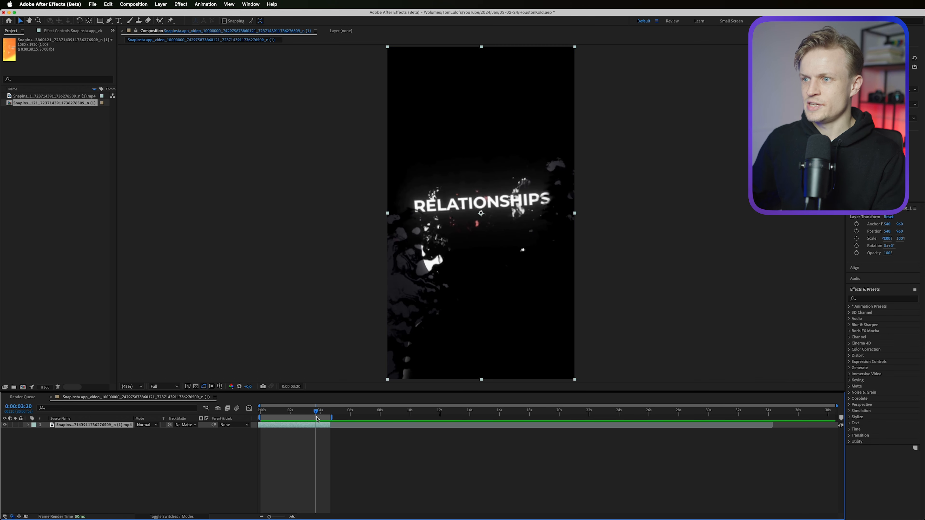
key(space)
drag(253, 409, 315, 418)
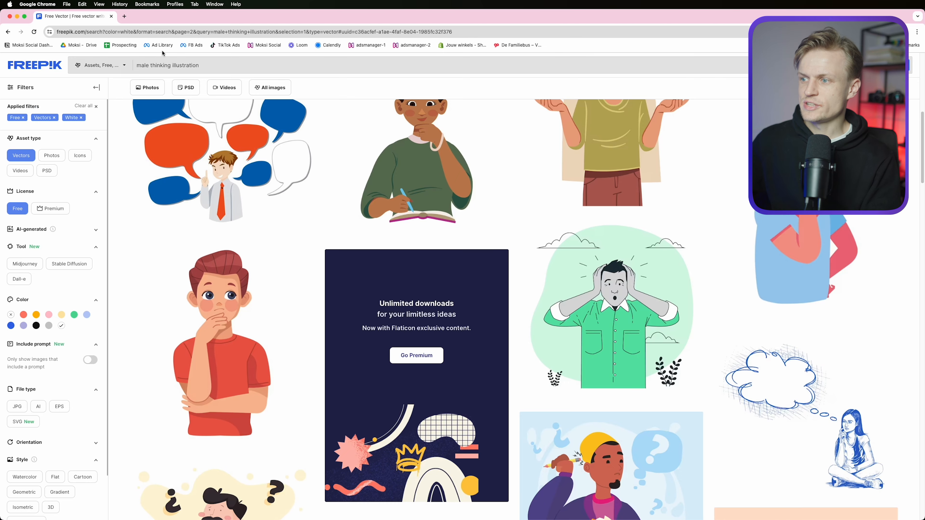
Step: In the Chrome browser, look through Freepik's "male thinking illustration" vector results and download the free "writers block concept illustration"
scroll(251, 201, down, 4)
scroll(251, 200, down, 8)
scroll(422, 352, down, 5)
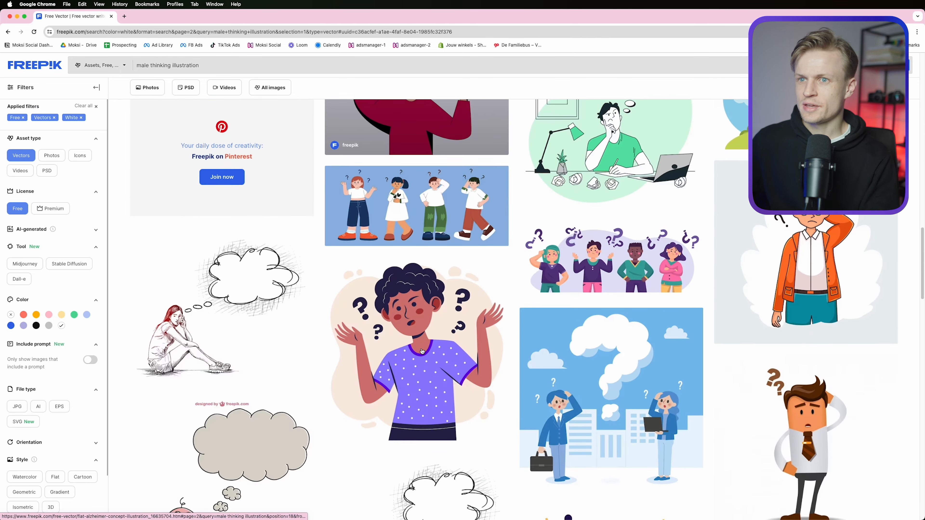
scroll(422, 352, down, 13)
scroll(422, 352, up, 12)
scroll(421, 351, up, 5)
scroll(422, 351, down, 14)
scroll(422, 351, down, 5)
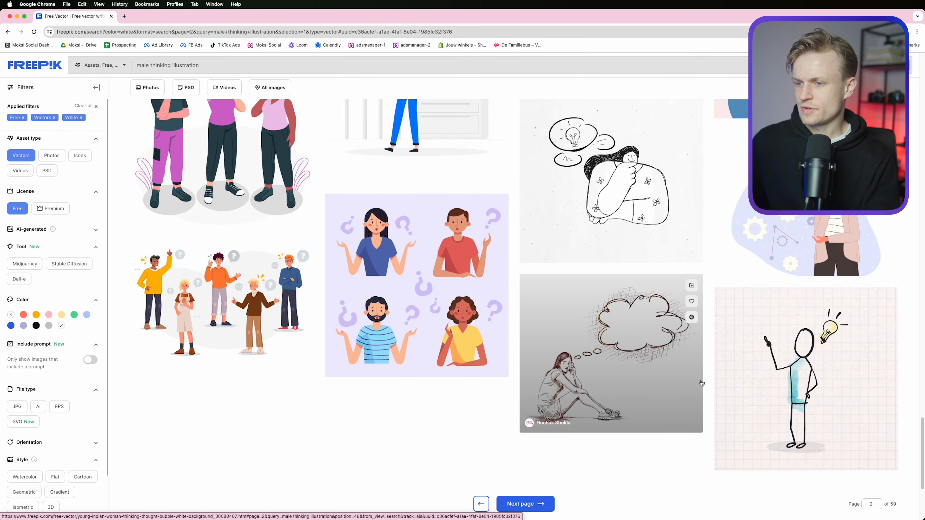
scroll(702, 383, up, 10)
click(359, 282)
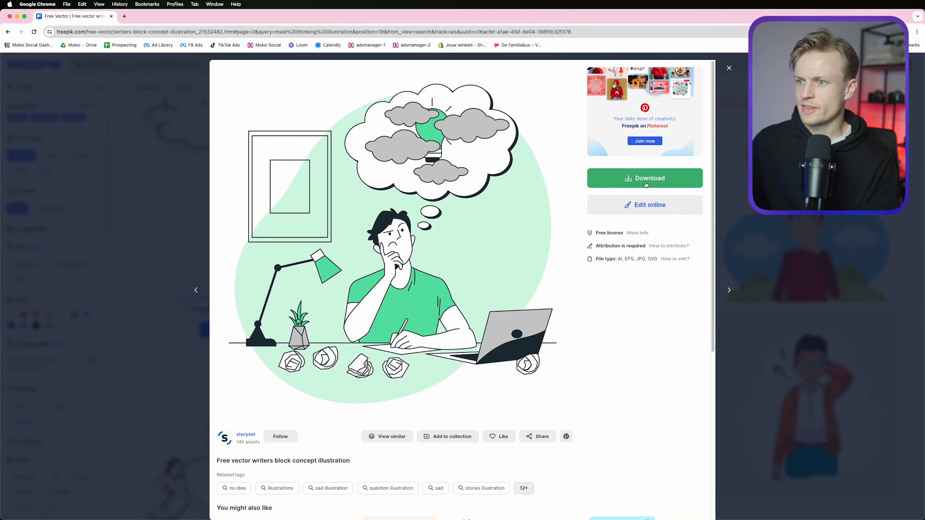
click(636, 182)
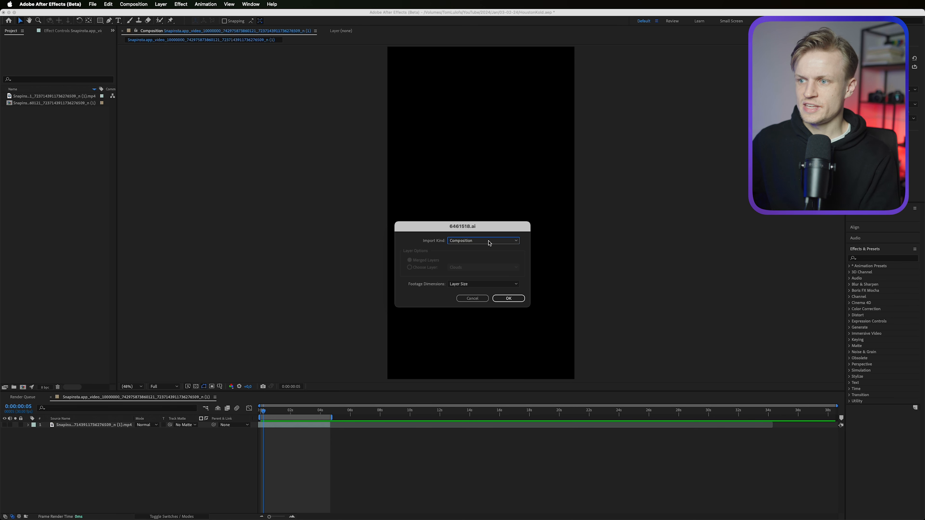
Step: In After Effects, import the downloaded Illustrator file as a Composition with footage dimensions set to Layer Size
click(475, 285)
click(487, 293)
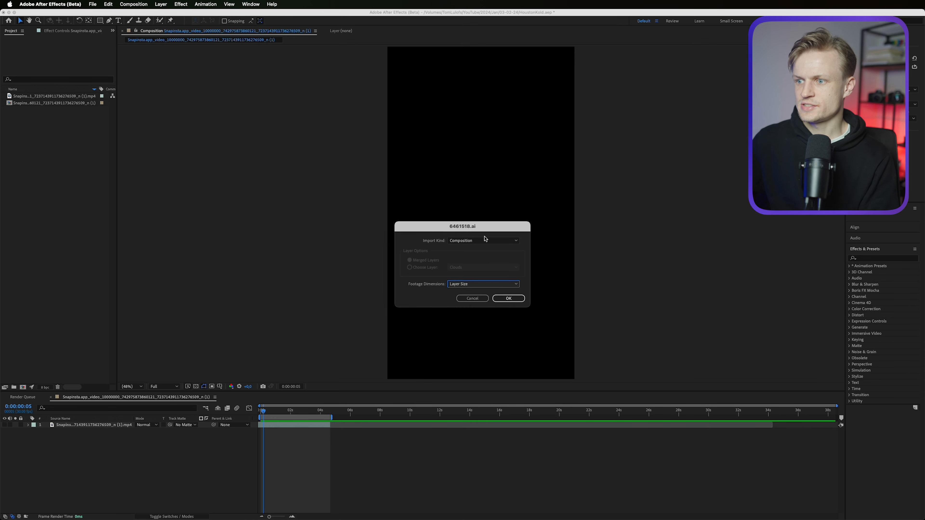
click(507, 299)
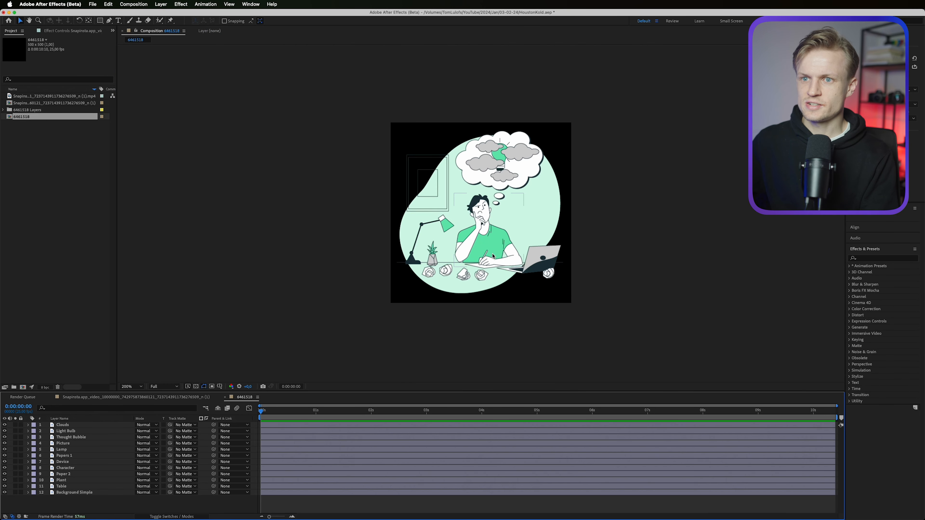
Step: Delete the laptop and the crumpled papers from the imported illustration composition
scroll(492, 256, down, 1)
drag(492, 256, 453, 213)
scroll(453, 213, up, 1)
drag(410, 264, 468, 346)
key(v)
click(585, 304)
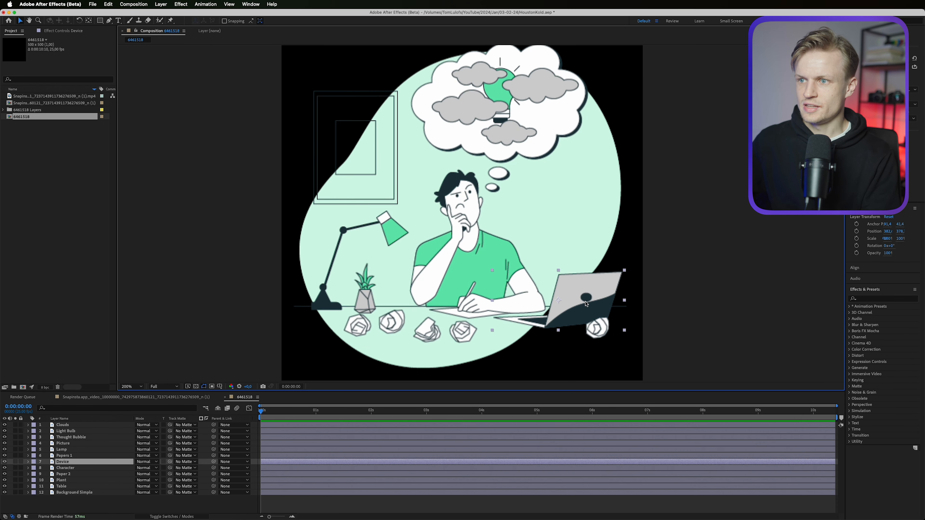
Step: Delete the green background shape, desk lamp, picture frame, table line and potted plant from the illustration
click(399, 353)
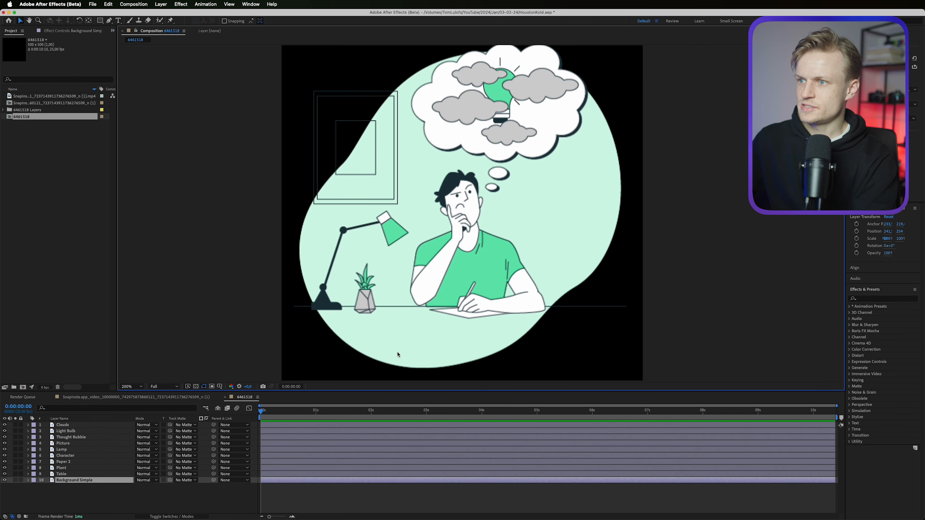
key(Delete)
click(324, 302)
key(Delete)
click(338, 184)
key(Delete)
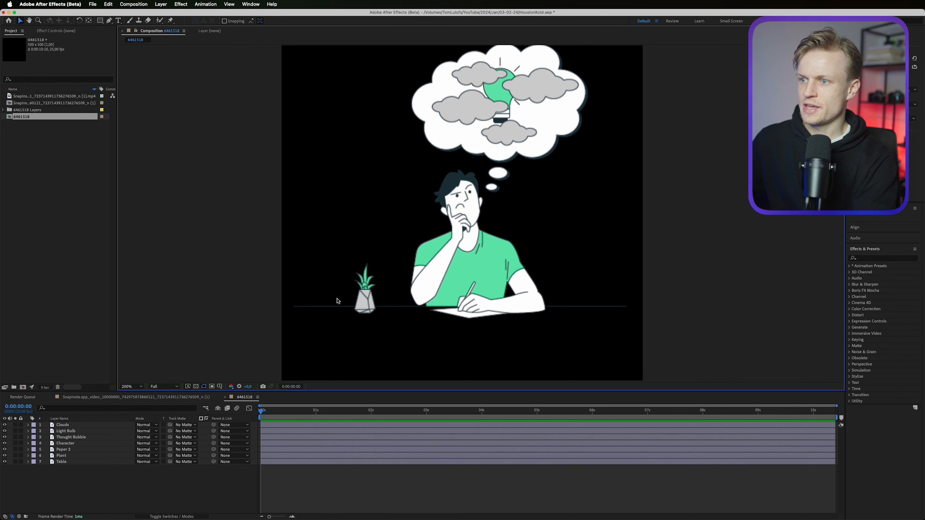
click(336, 306)
key(Delete)
click(365, 299)
key(Delete)
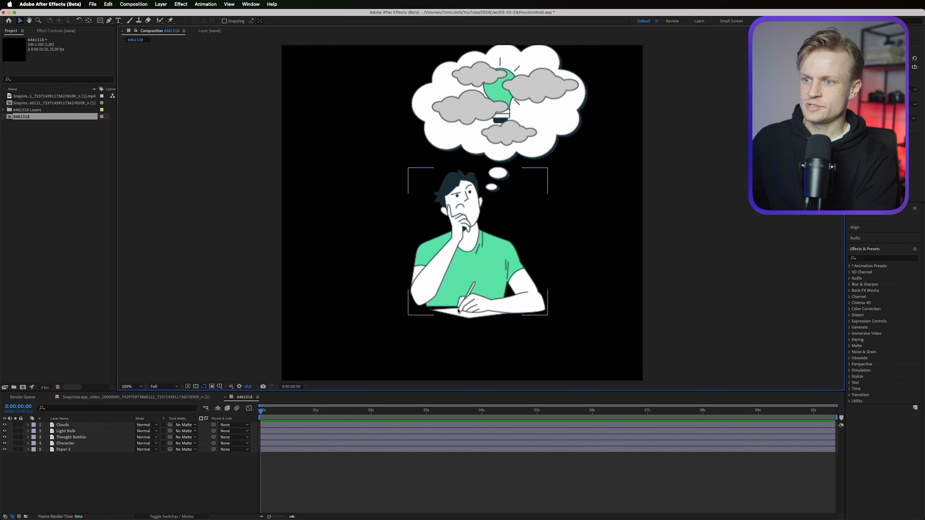
Step: Delete the clouds, light bulb, thought bubble and sheet of paper so that only the Character layer is left
click(489, 73)
key(Delete)
click(498, 87)
key(Delete)
click(502, 116)
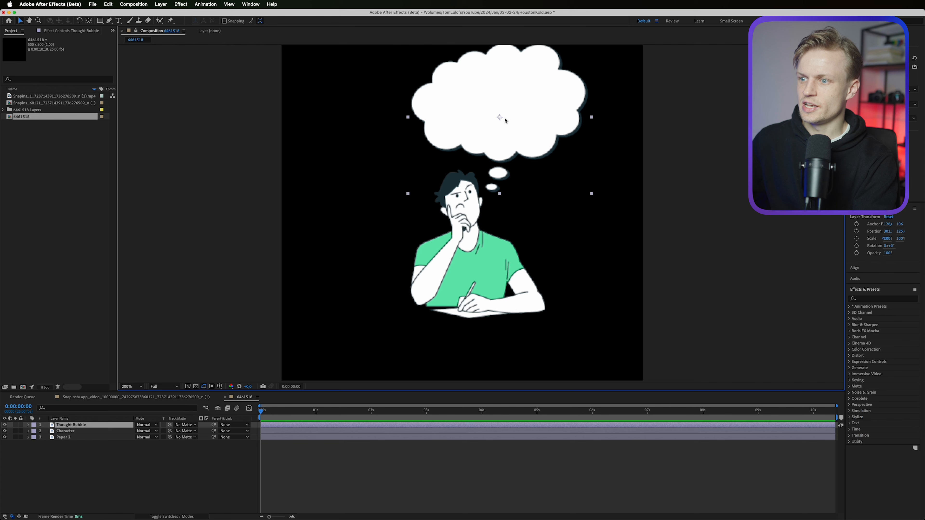
key(Delete)
click(492, 175)
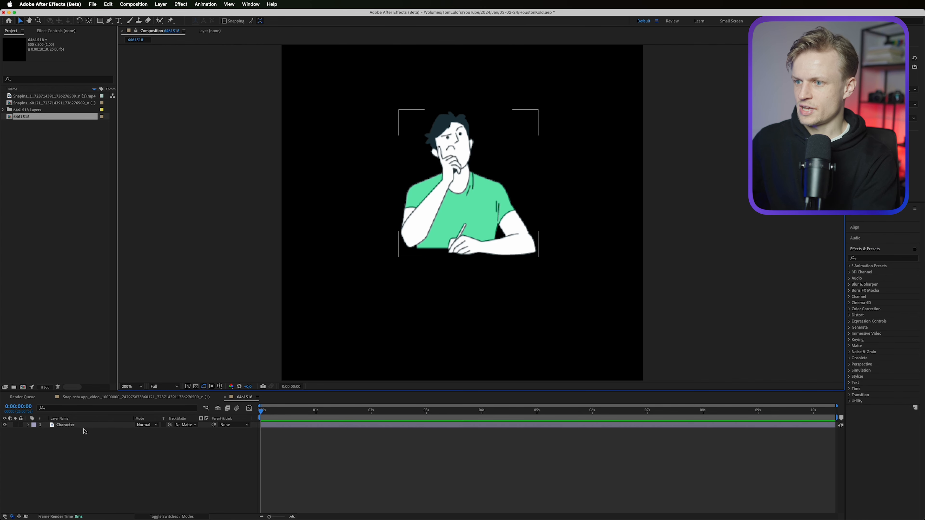
click(86, 431)
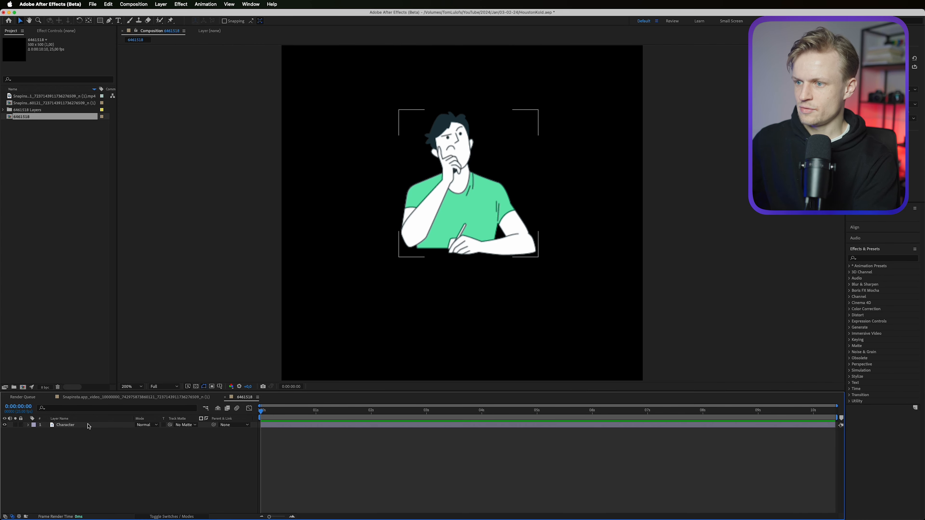
Step: Apply the Tint effect to the Character layer and move the figure lower in its composition
click(88, 425)
mouse_move(471, 204)
mouse_down()
mouse_move(522, 251)
mouse_move(470, 206)
mouse_up()
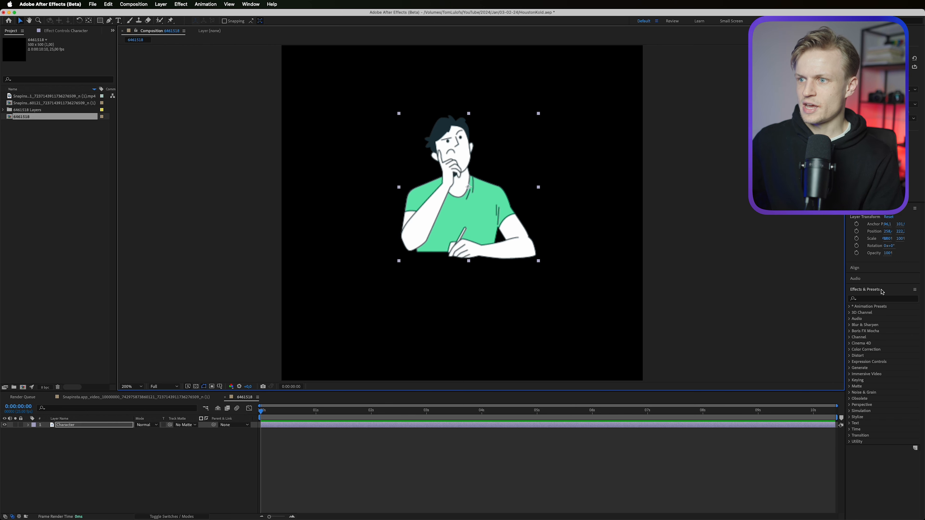
click(881, 299)
text(tint)
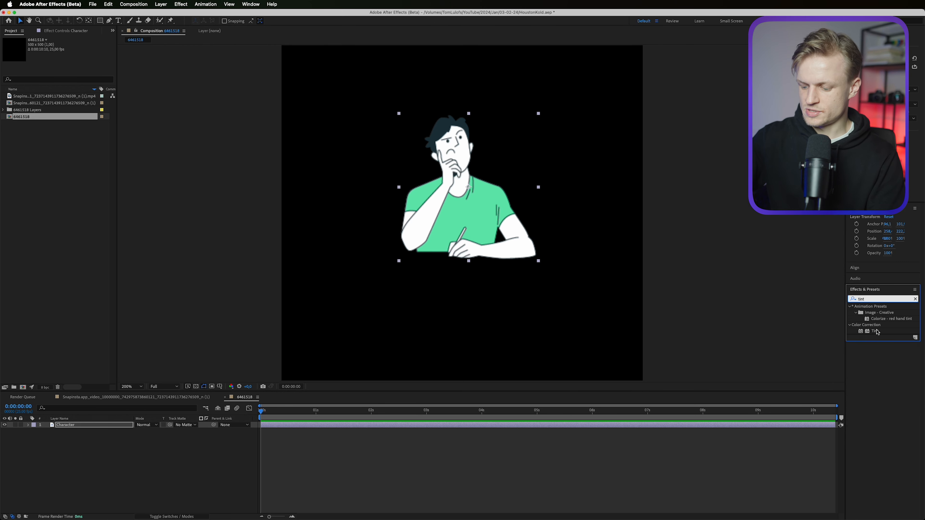
drag(877, 331, 484, 283)
drag(476, 212, 475, 261)
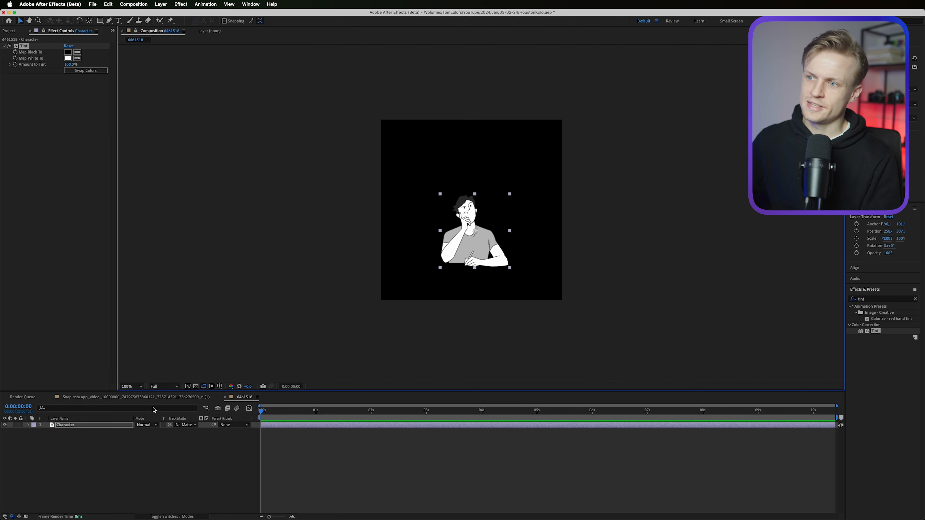
Step: Copy the Character layer into the vertical video composition, scale it to about 455%, and place it in the lower half of the frame
click(131, 398)
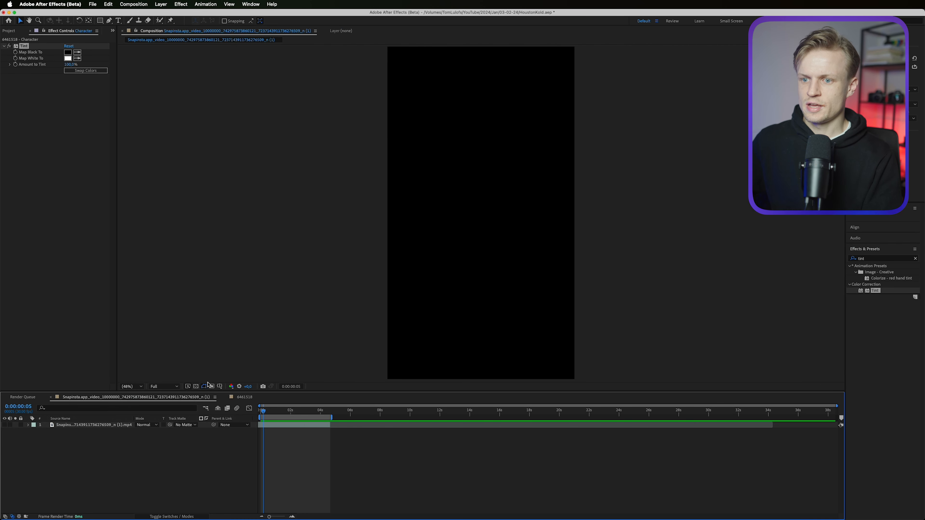
click(148, 425)
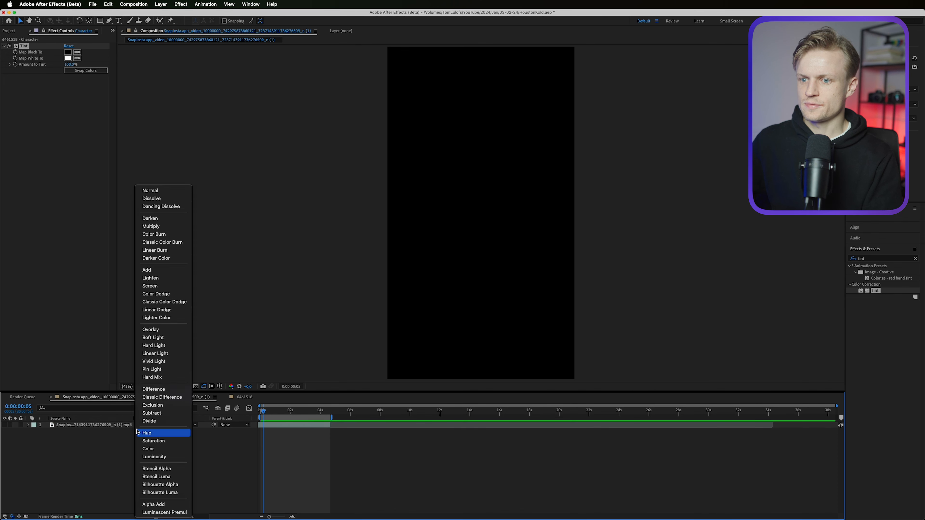
click(244, 397)
click(121, 424)
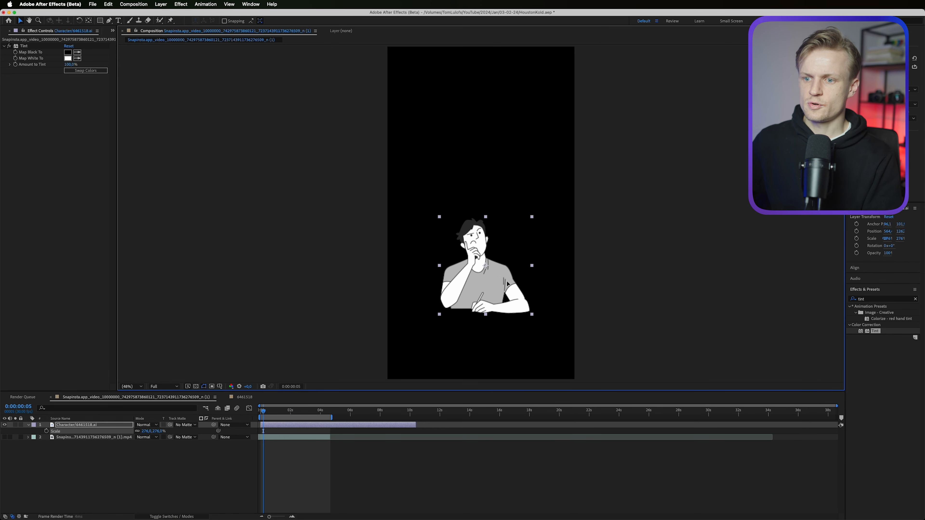
drag(158, 431, 223, 431)
drag(454, 258, 468, 323)
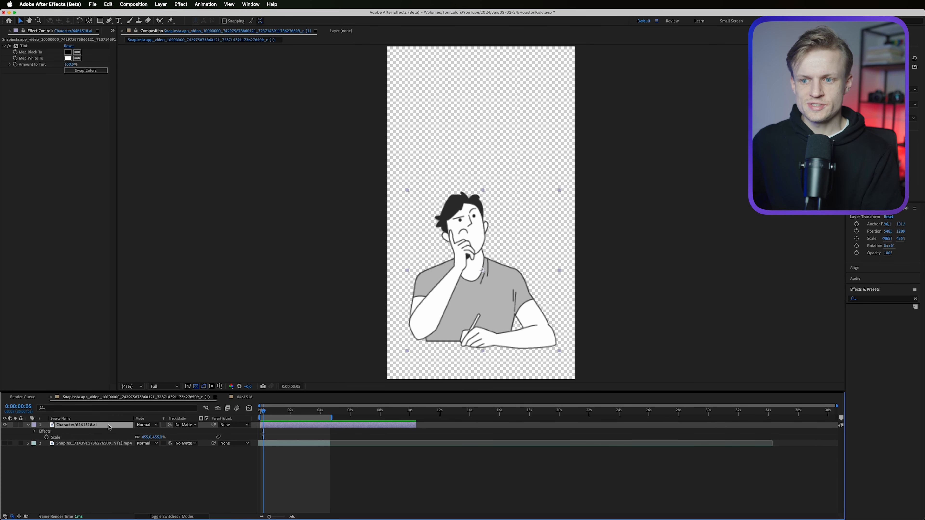
Step: Create shapes from the Character vector layer and delete the original Illustrator layer
right_click(109, 427)
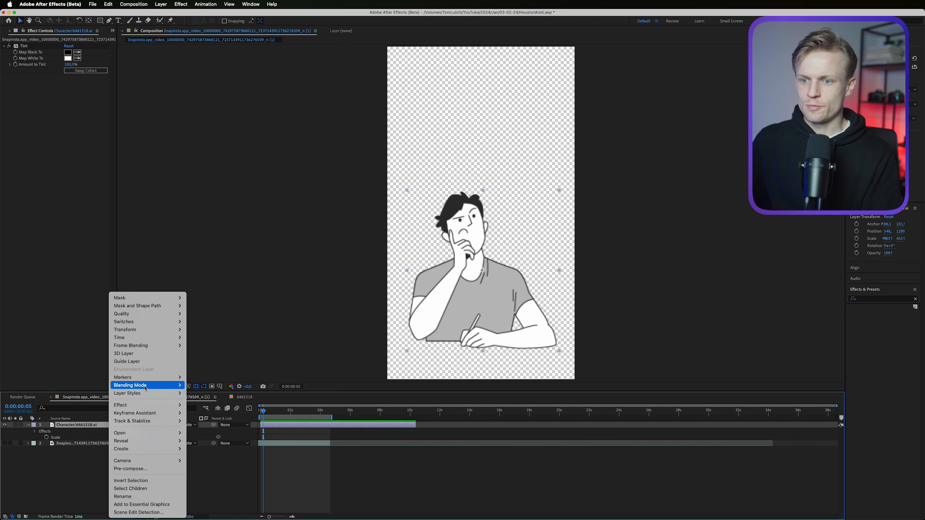
mouse_move(156, 449)
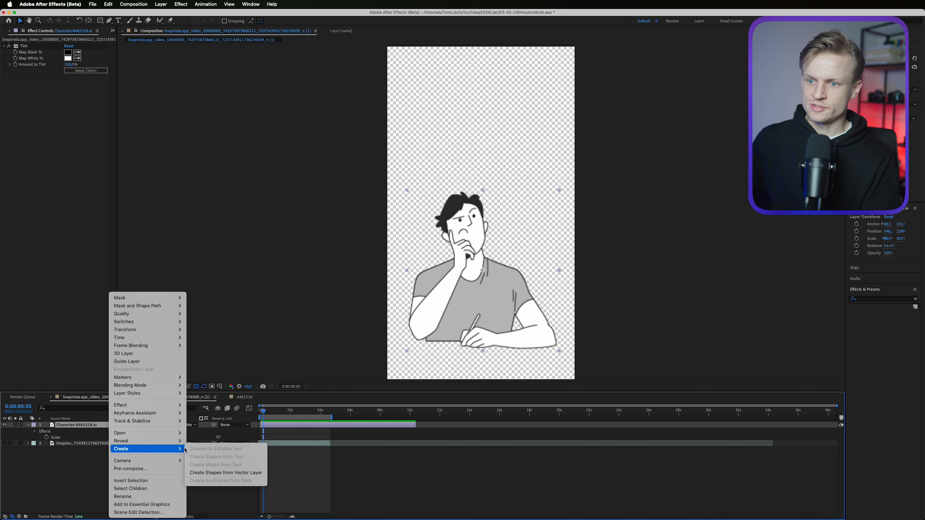
click(225, 472)
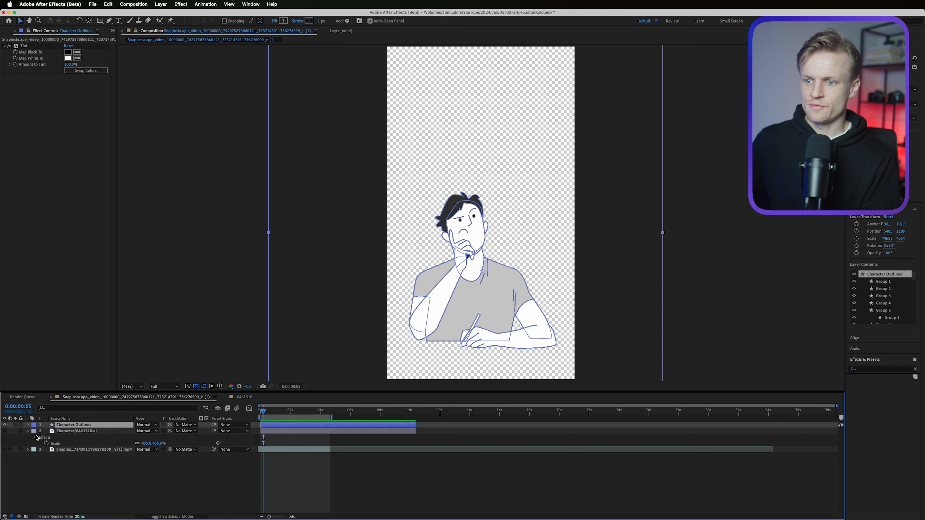
click(62, 431)
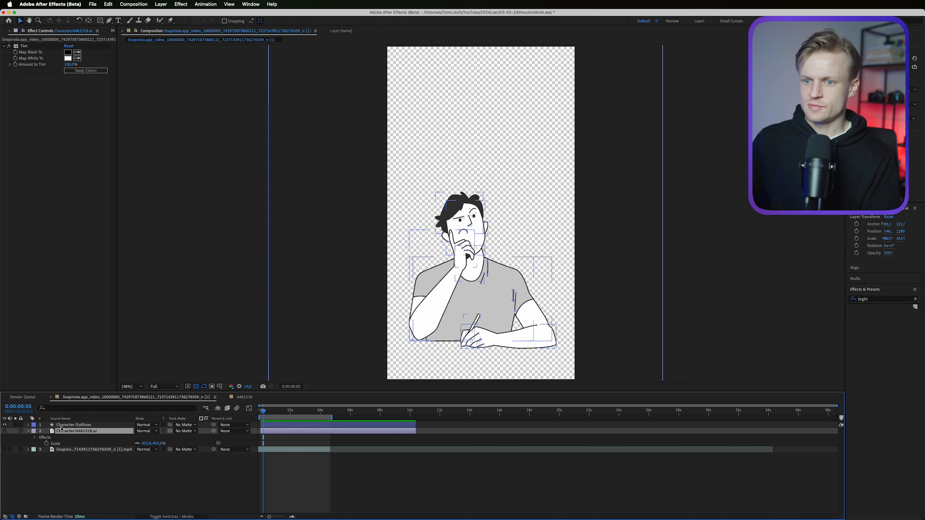
key(Delete)
Step: Remove the Tint effect from the Character Outlines layer
click(62, 426)
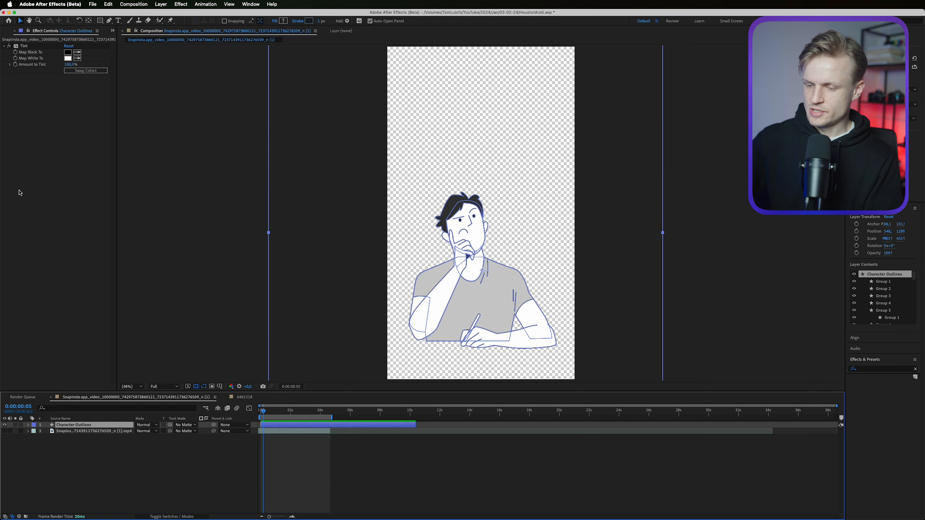
click(24, 47)
key(Delete)
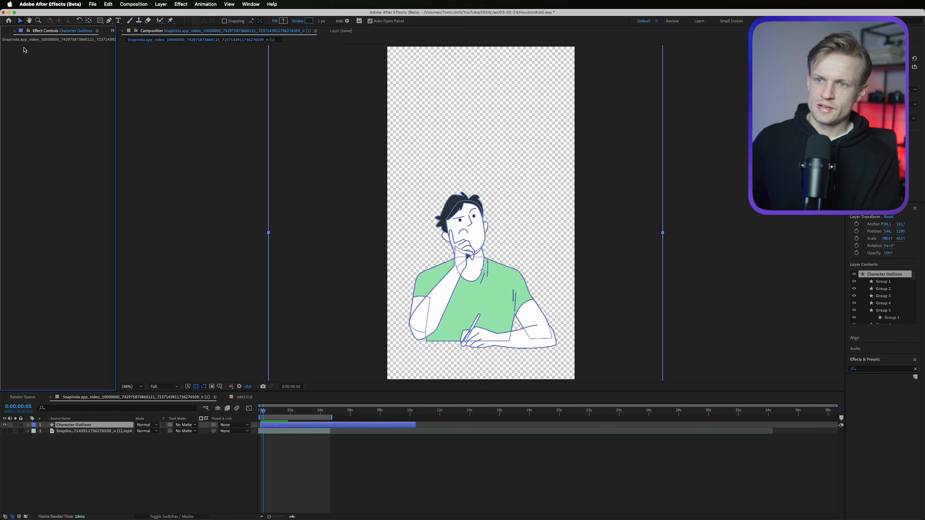
Step: Try to move the shirt's outline group sideways on the character, and undo the move
scroll(293, 235, up, 2)
drag(462, 303, 450, 184)
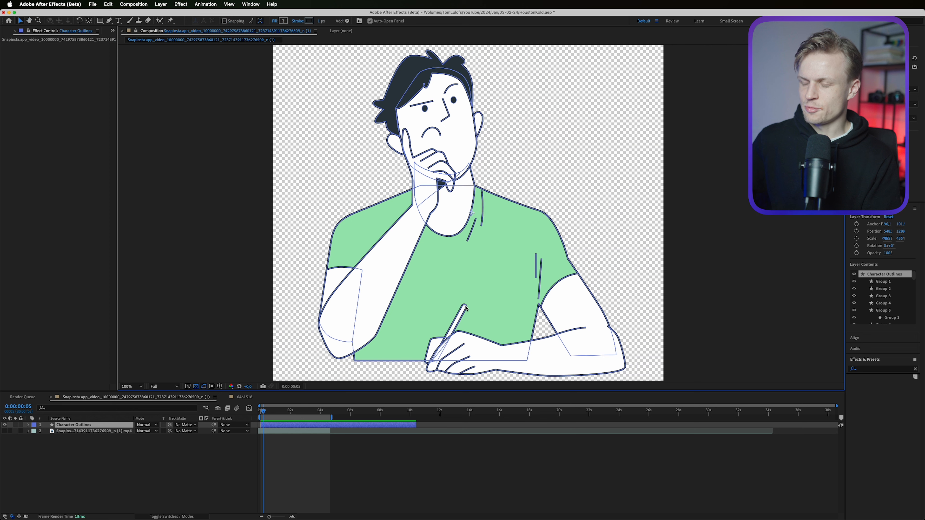
click(445, 276)
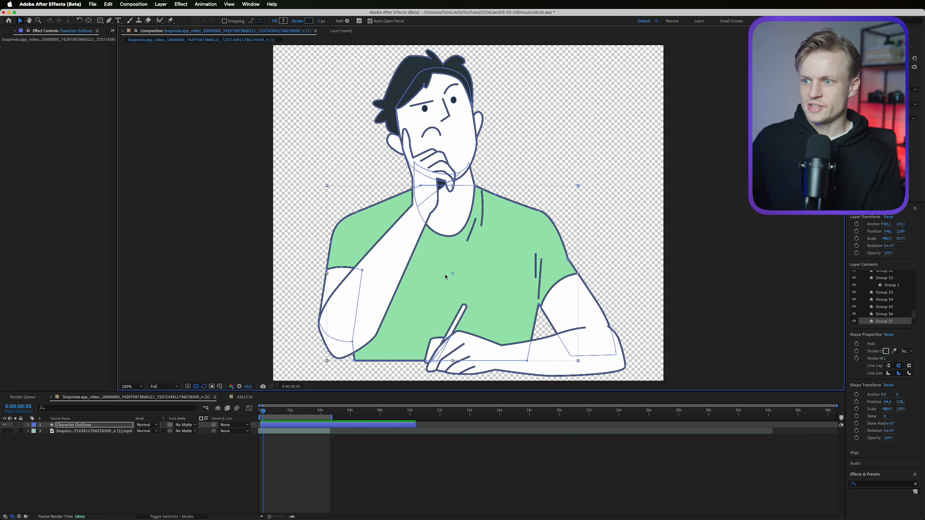
drag(444, 285, 491, 275)
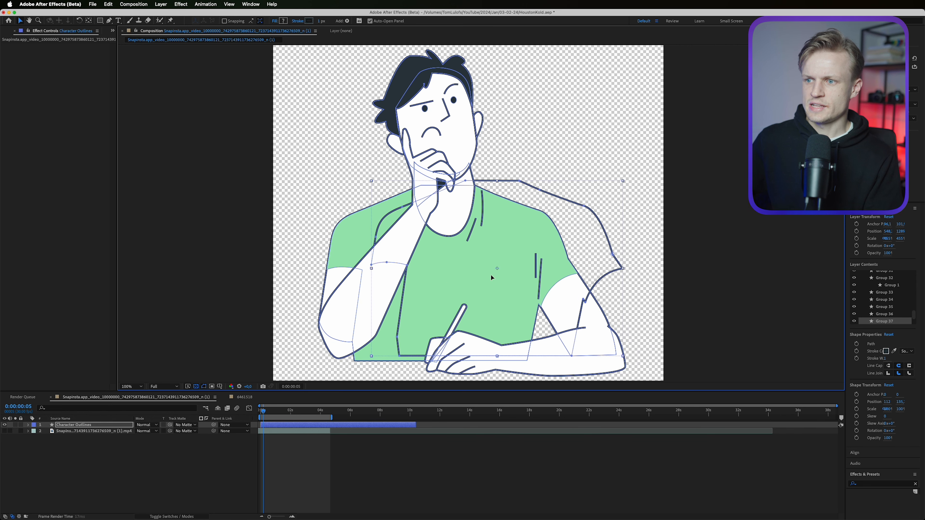
key(super+z)
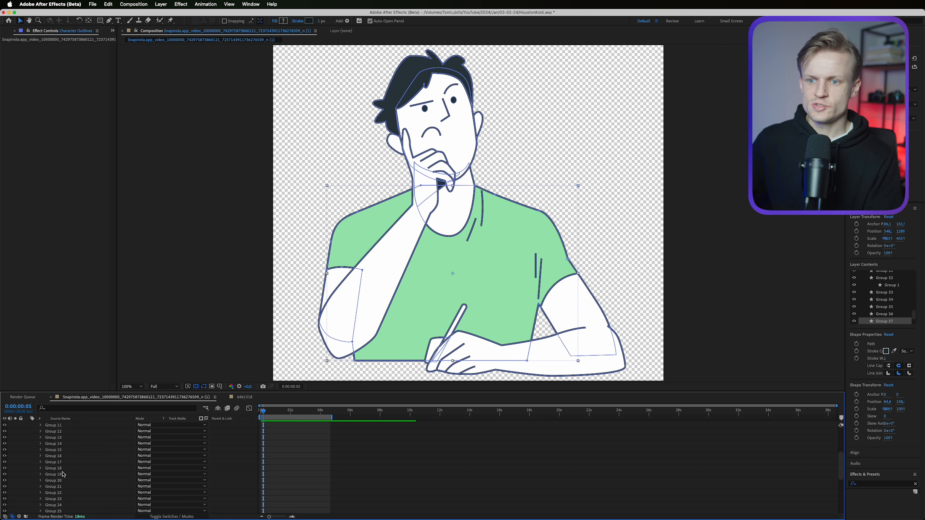
Step: Find the shirt's green fill group, Group 38, in the Character Outlines contents and hide it
scroll(63, 474, down, 10)
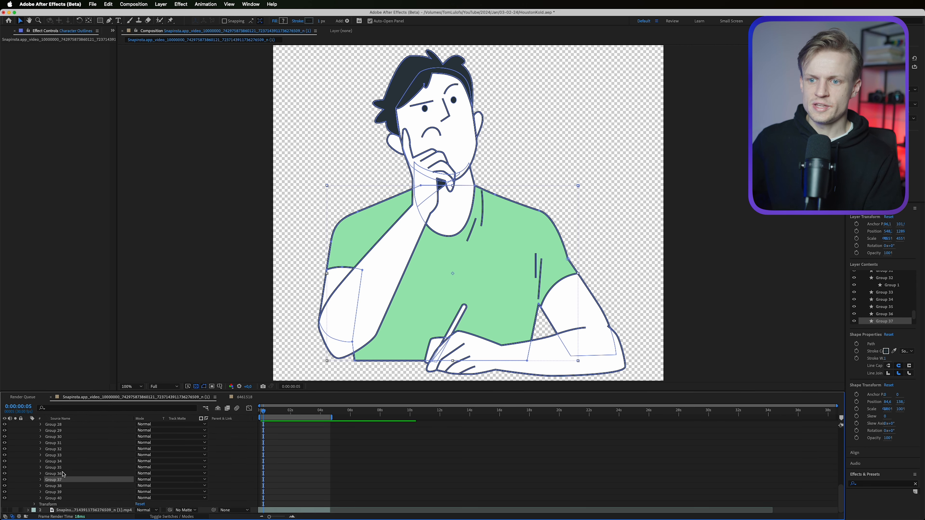
click(61, 475)
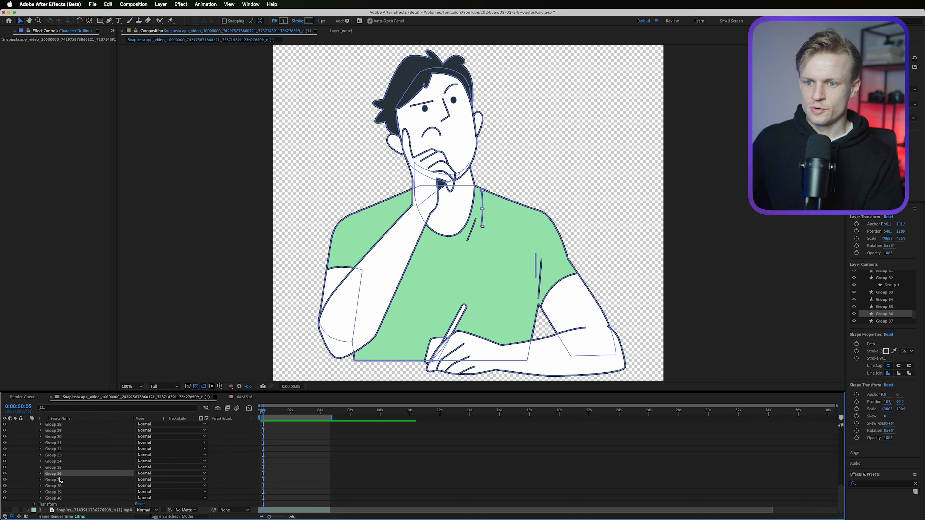
click(61, 480)
click(59, 486)
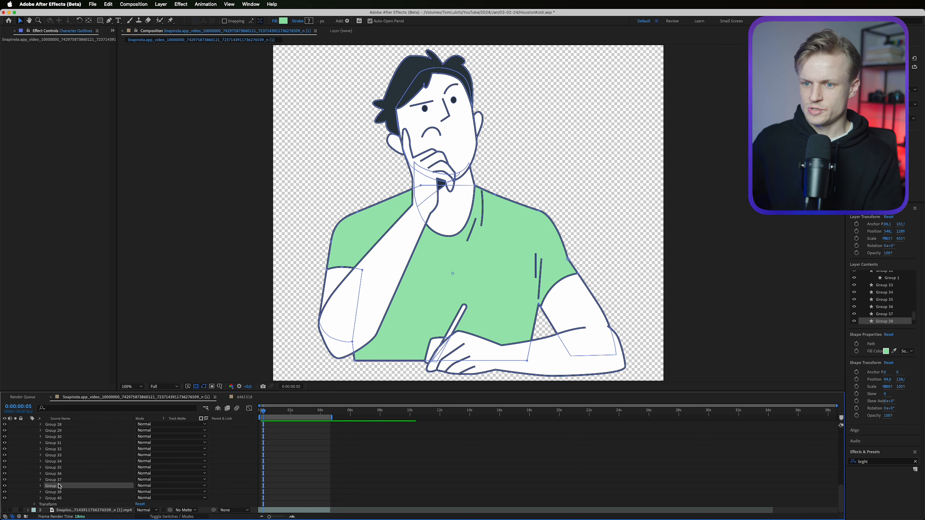
click(3, 487)
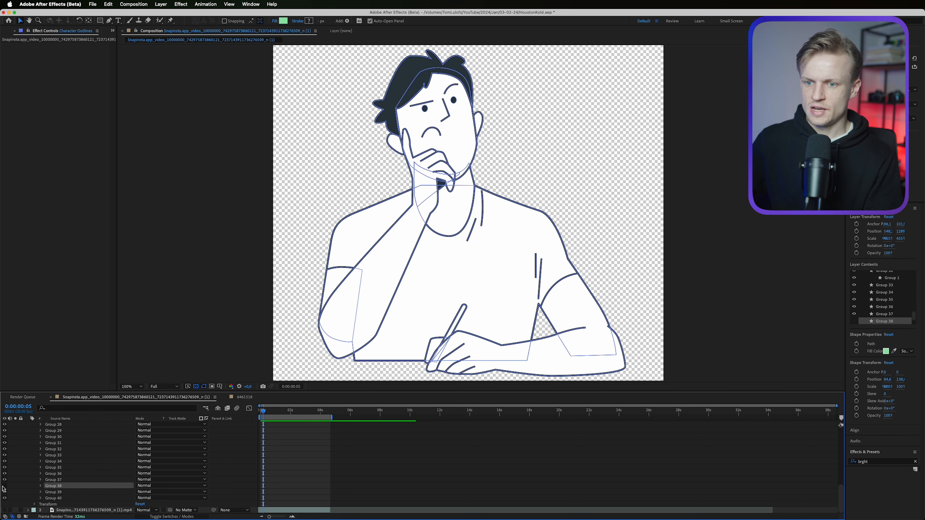
click(3, 486)
click(4, 486)
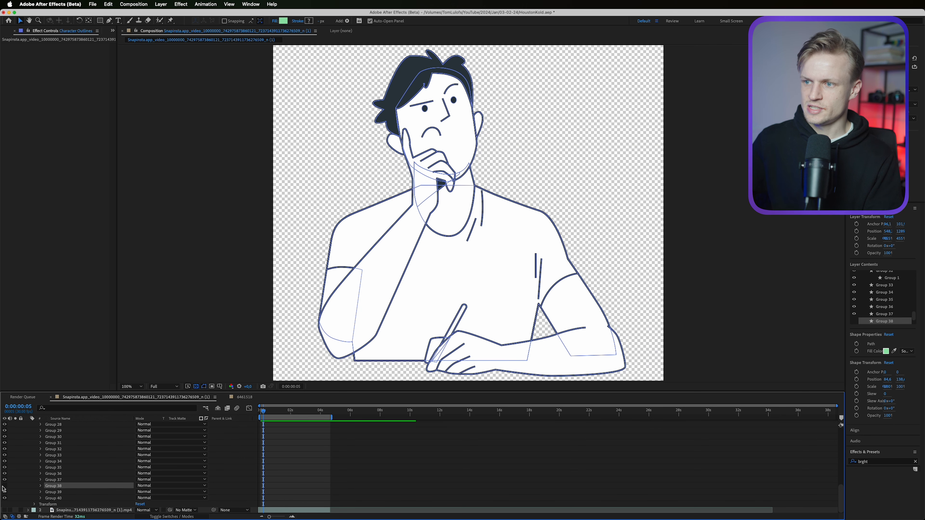
click(3, 486)
click(3, 486)
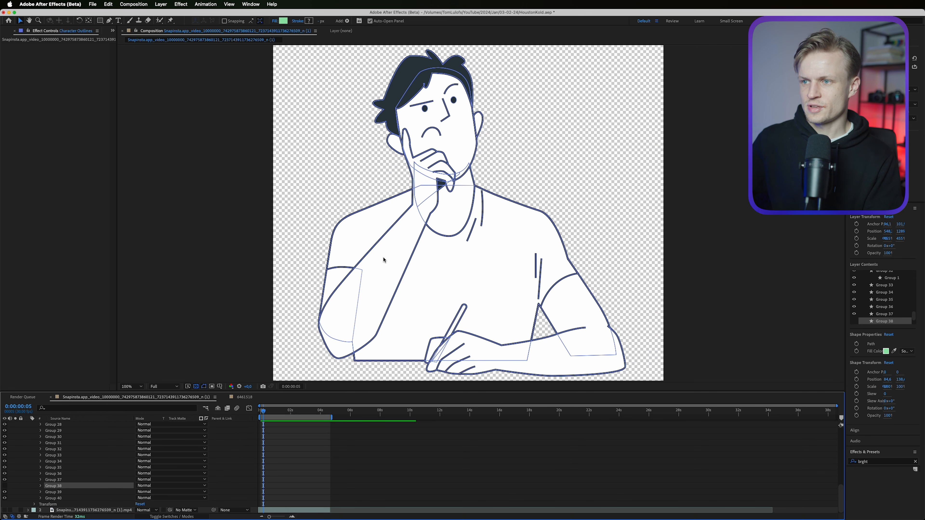
Step: Collapse the Character Outlines layer and move the character slightly higher in the composition
scroll(384, 260, down, 2)
scroll(84, 437, up, 10)
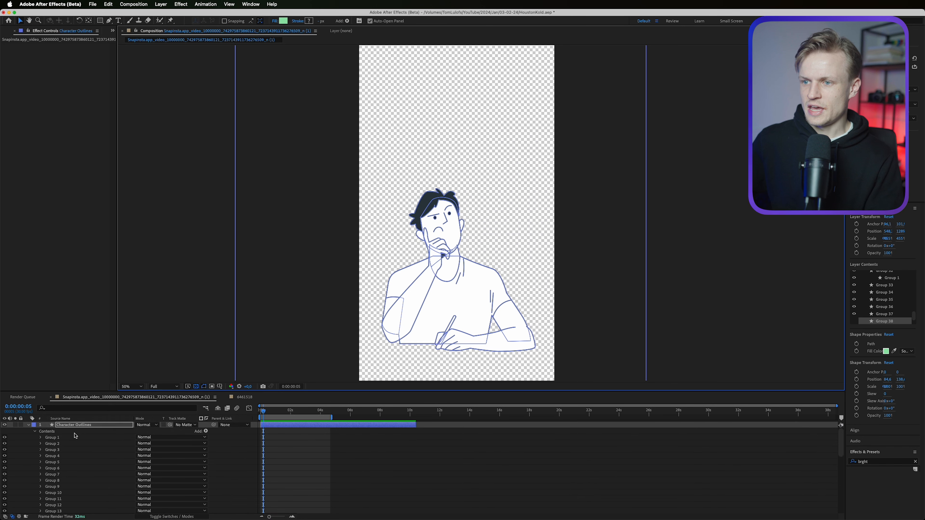
click(70, 425)
click(29, 425)
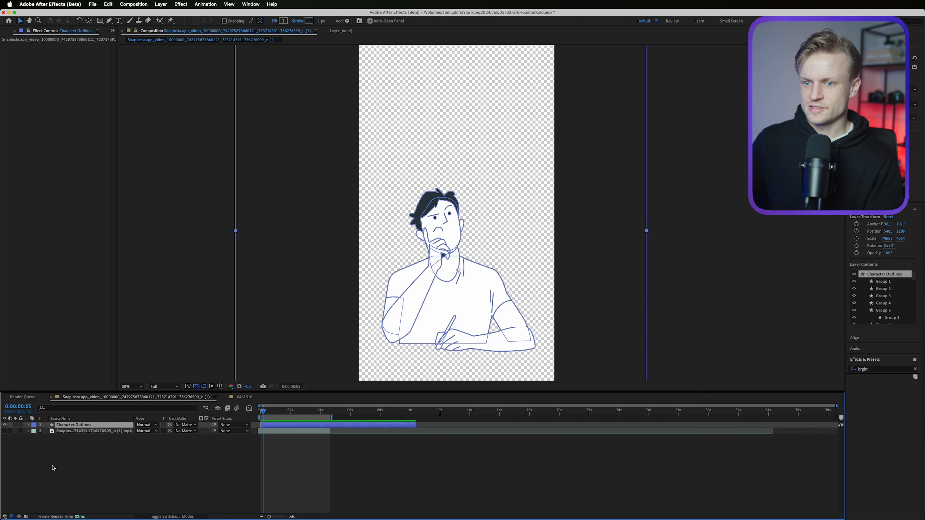
drag(499, 315, 503, 209)
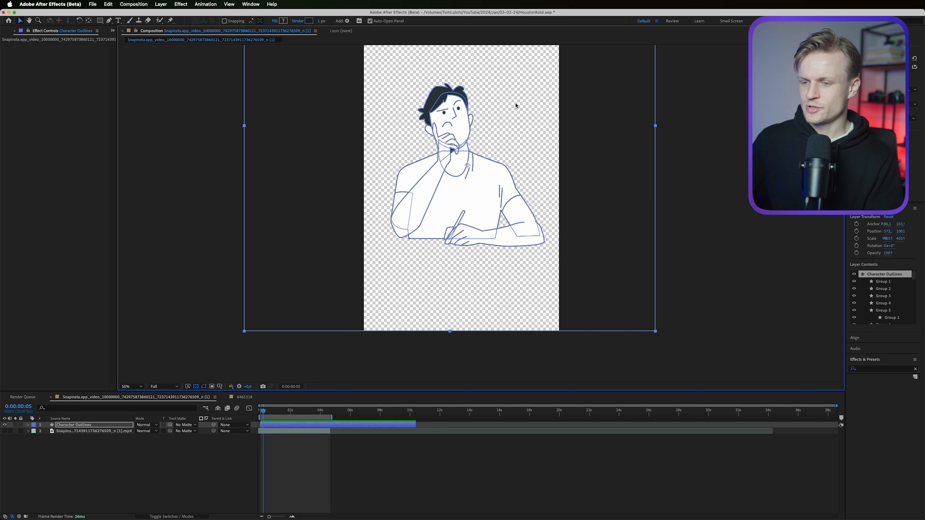
drag(511, 127, 512, 209)
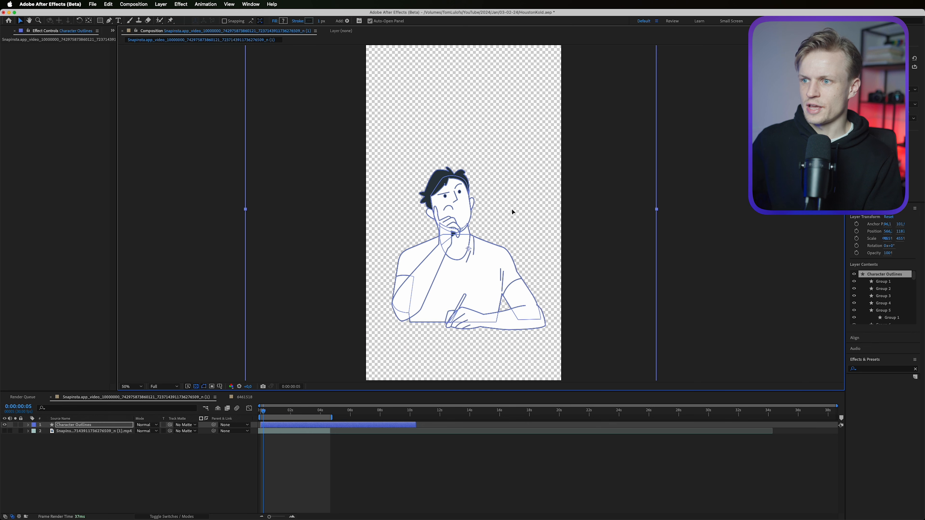
Step: Create a new solid layer filled with black, colour 000000
click(160, 4)
mouse_move(172, 13)
click(251, 21)
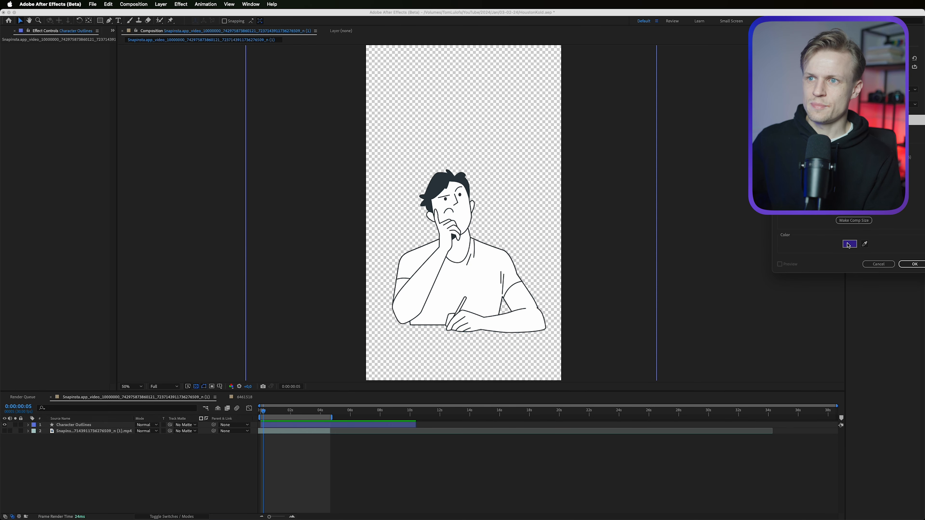
click(849, 244)
drag(436, 227, 325, 326)
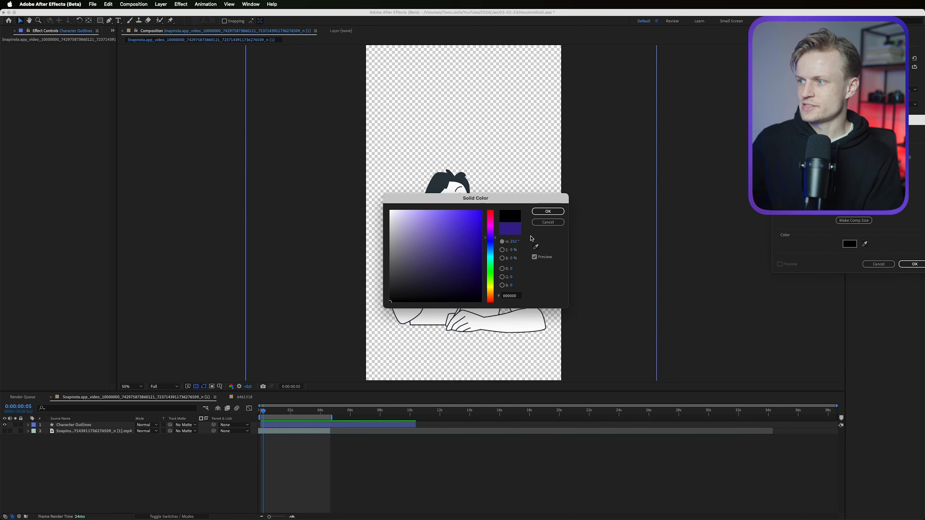
click(548, 211)
click(914, 264)
Step: Hide the black solid and draw a closed Pen tool mask on it, tracing the character's body, arms and head
key(g)
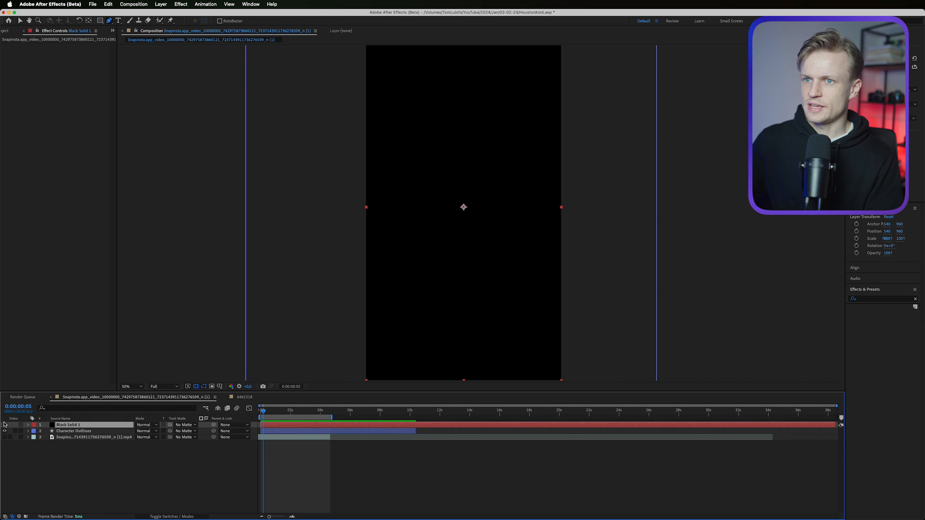
click(4, 424)
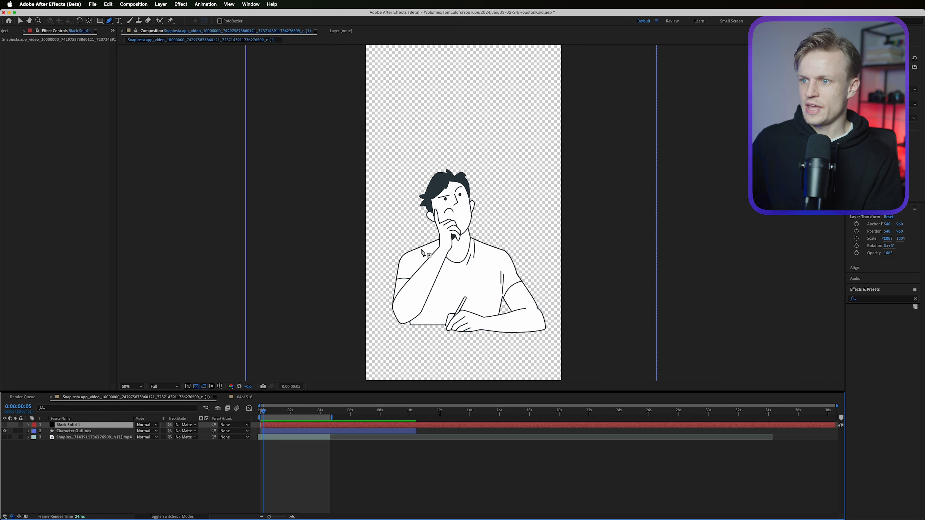
drag(421, 248, 414, 252)
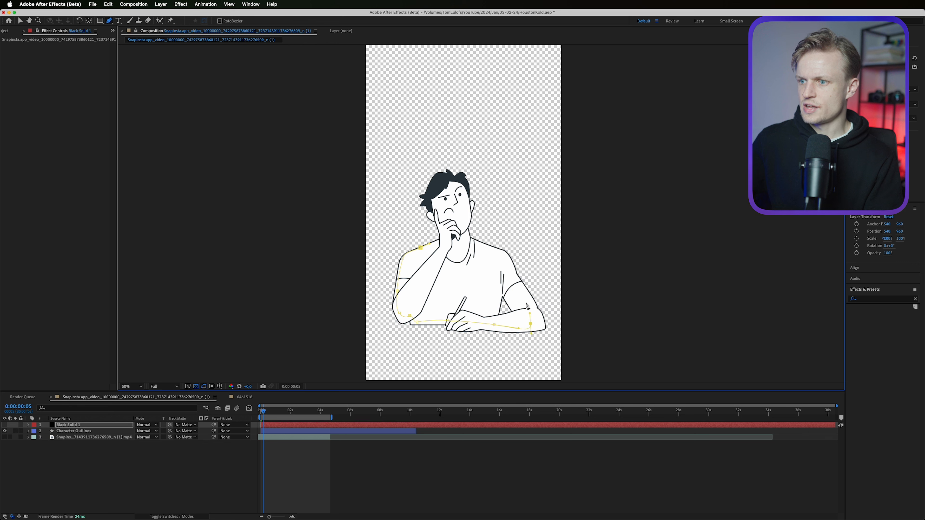
click(523, 289)
click(490, 250)
drag(466, 236, 462, 195)
Step: Feather the solid's mask by 50 pixels, show the solid again, and extend the mask toward the elbow of the resting arm
click(150, 437)
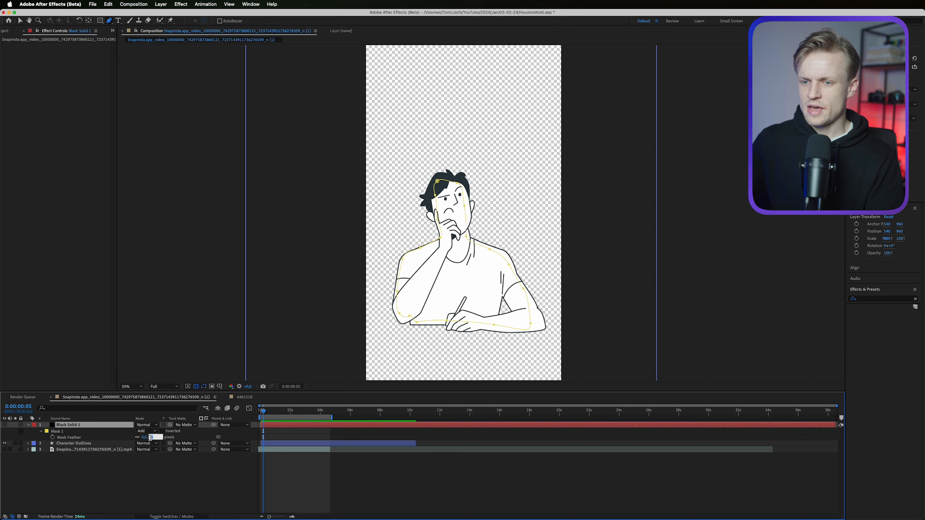
key(Return)
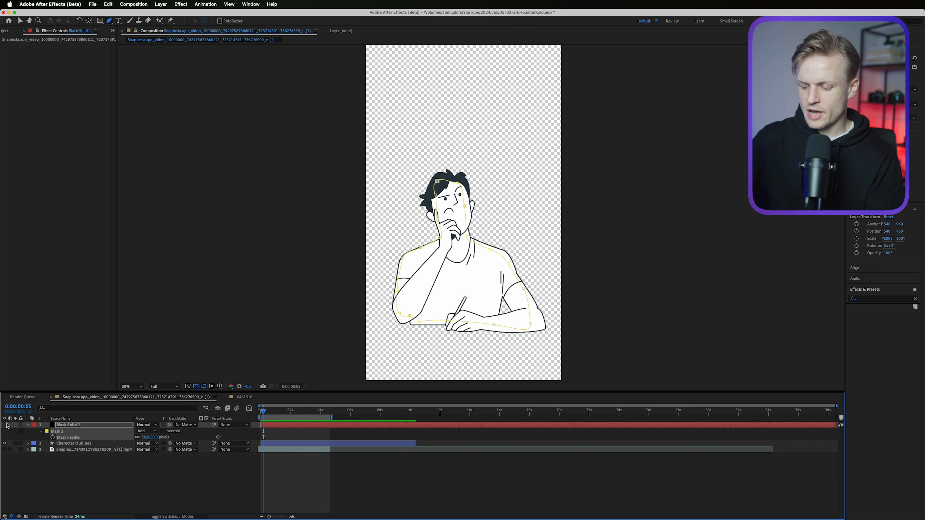
click(4, 425)
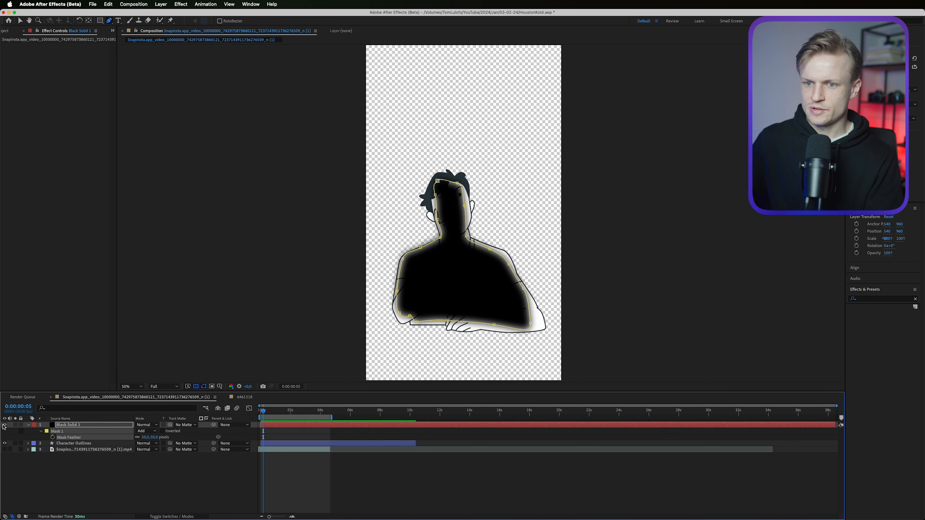
drag(530, 323, 541, 328)
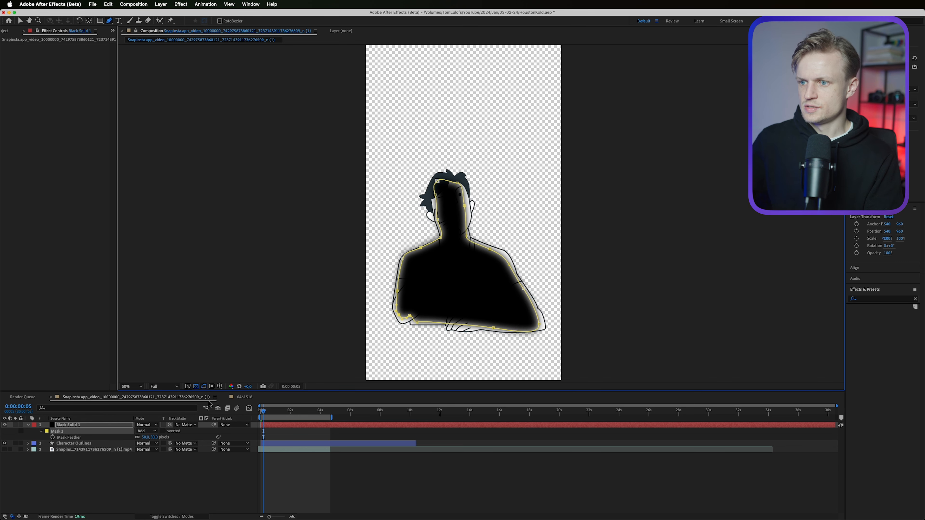
Step: Increase the mask feather for a softer edge and lower the black solid's opacity to 60%
mouse_move(153, 439)
mouse_down()
mouse_move(168, 436)
mouse_move(127, 432)
mouse_up()
click(116, 425)
key(t)
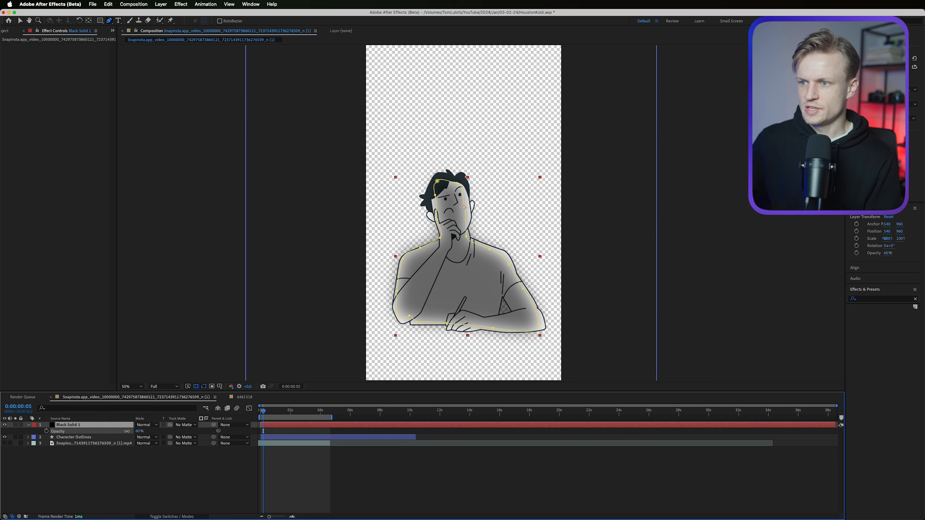
click(395, 464)
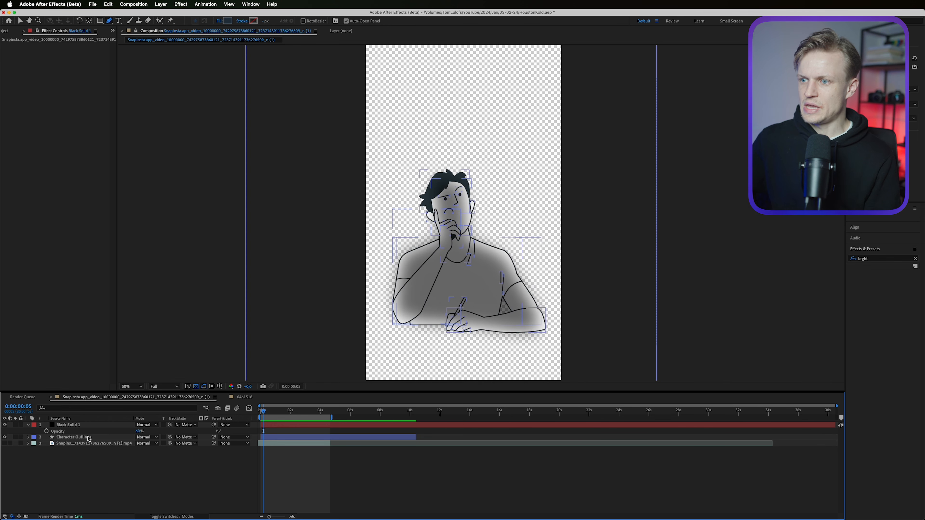
Step: Parent the black solid to the Character Outlines layer
click(89, 426)
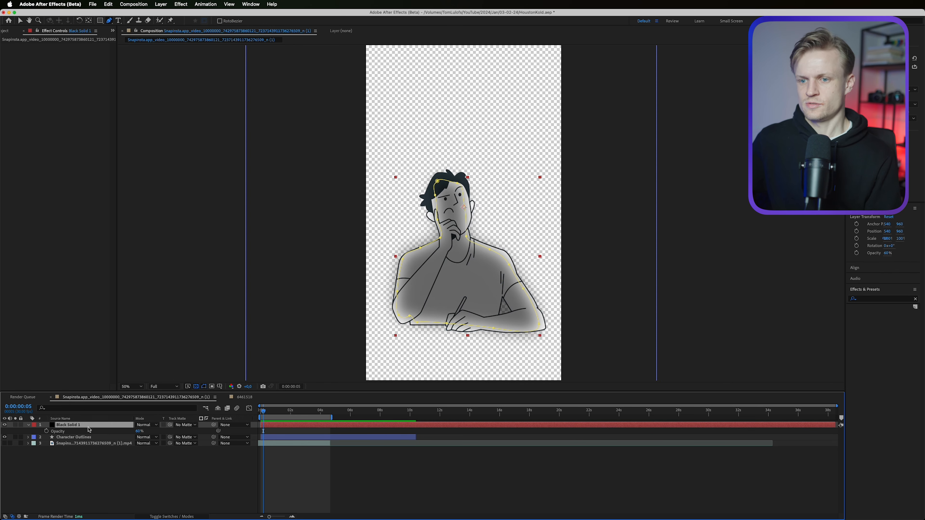
click(98, 468)
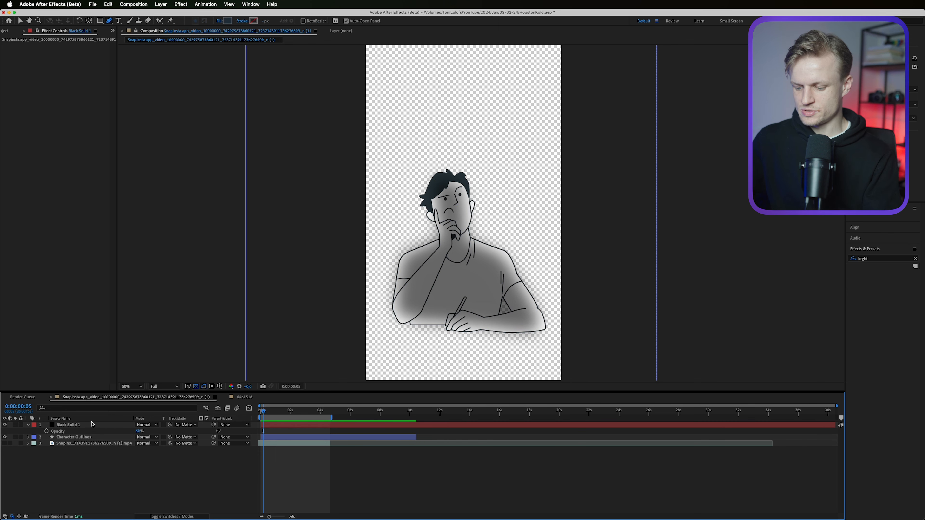
click(93, 426)
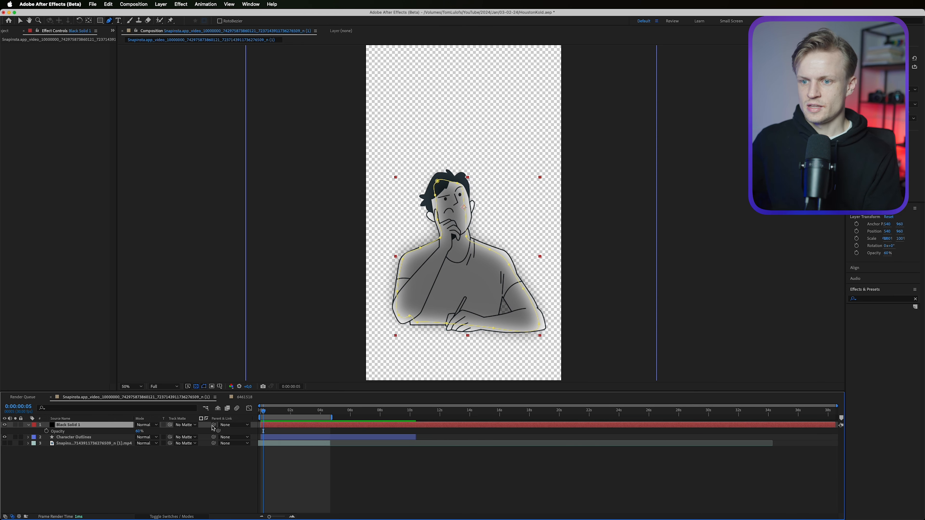
drag(203, 421, 98, 439)
Step: Show the layer switches and make the black solid and the Character Outlines layer 3D
key(F4)
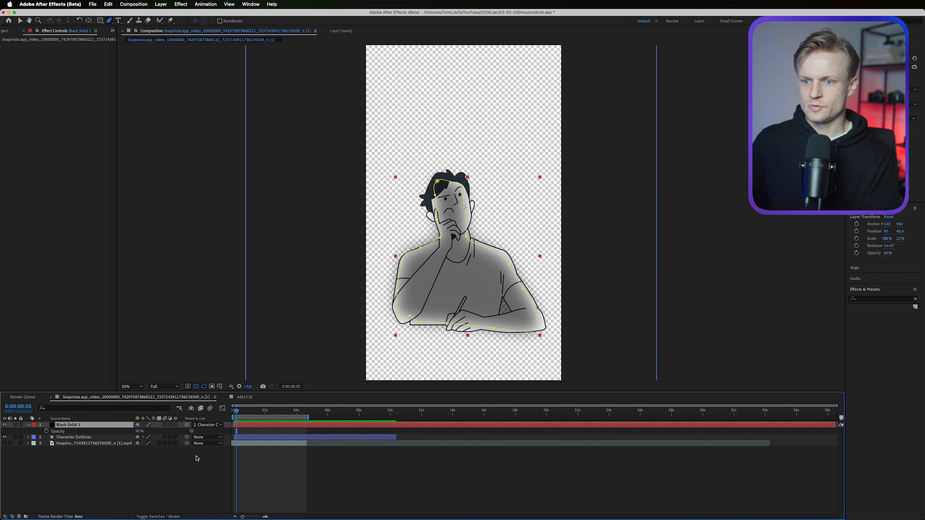
click(176, 425)
click(176, 468)
click(155, 494)
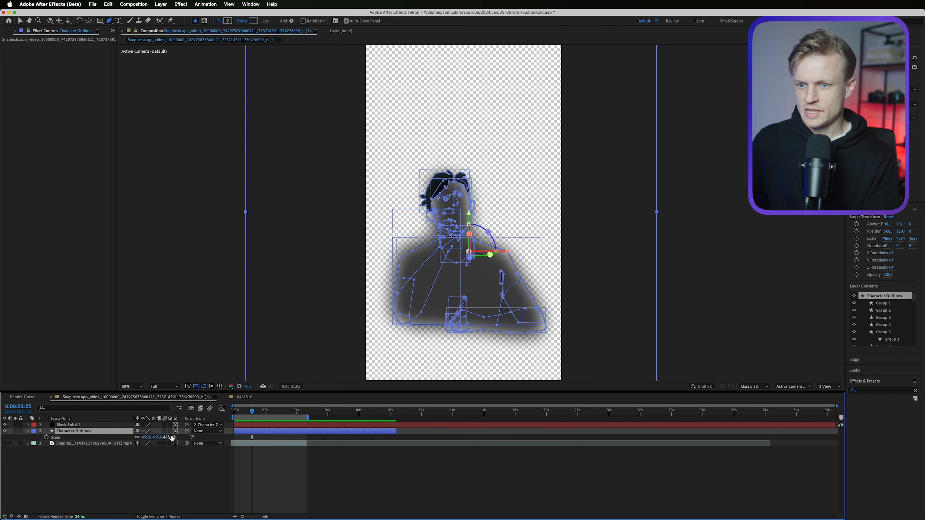
Step: Scale the Character Outlines layer up to 833% and reposition the enlarged character in the lower part of the frame
drag(172, 437, 293, 425)
key(comma)
key(v)
drag(562, 267, 576, 277)
Step: Create a new One-Node Camera with the 50mm preset
click(161, 4)
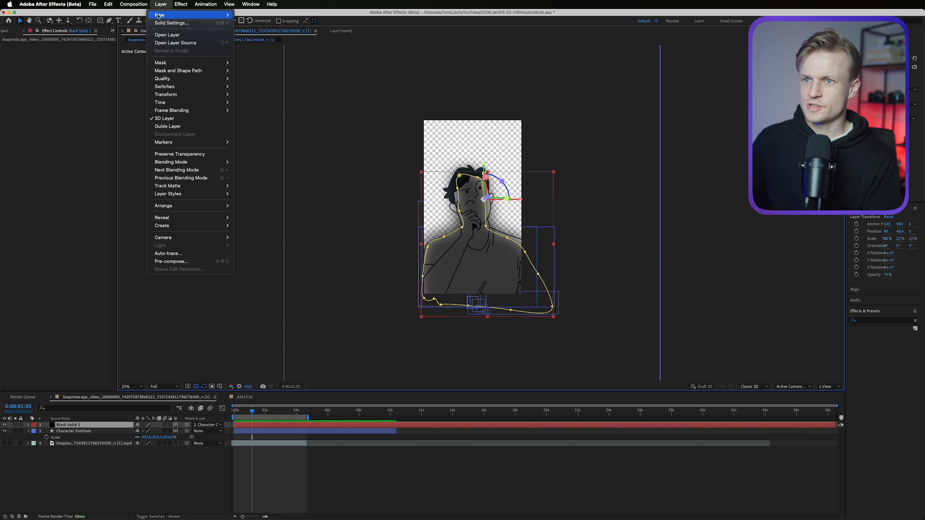
mouse_move(158, 15)
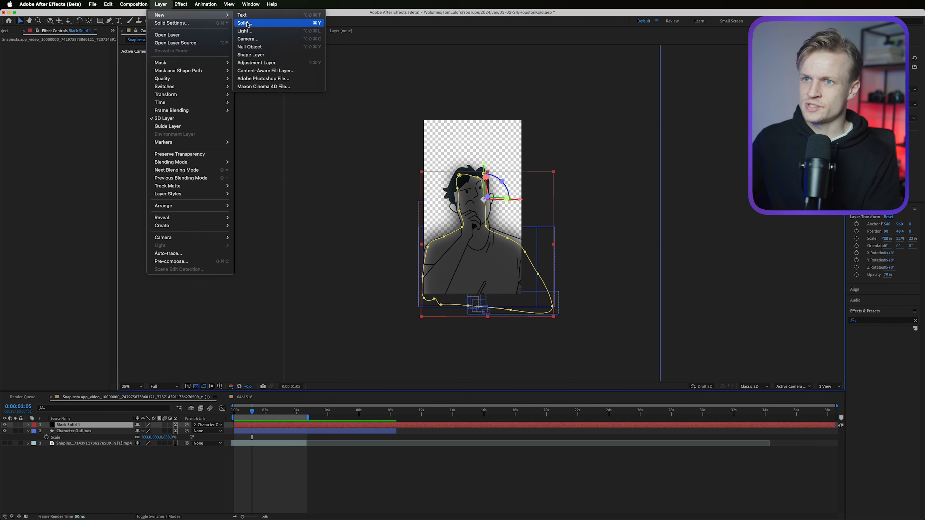
click(251, 40)
click(419, 201)
click(420, 211)
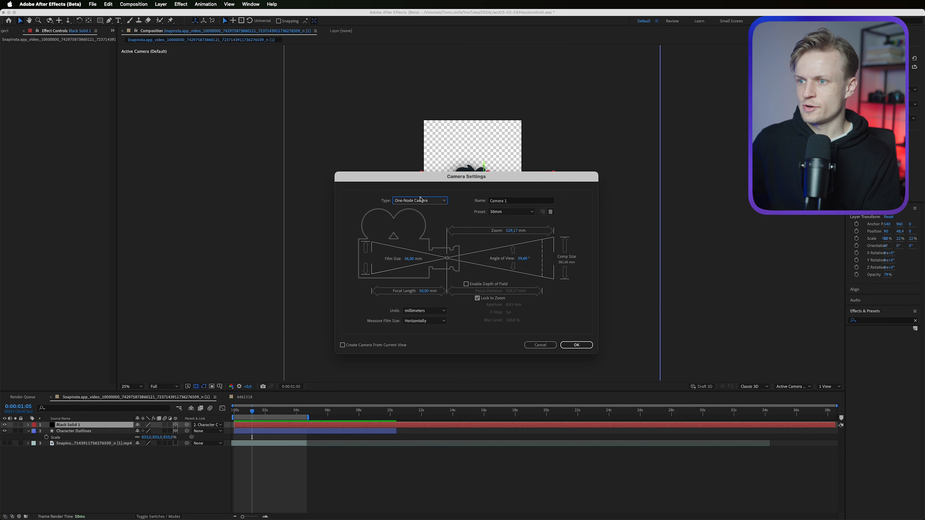
click(424, 206)
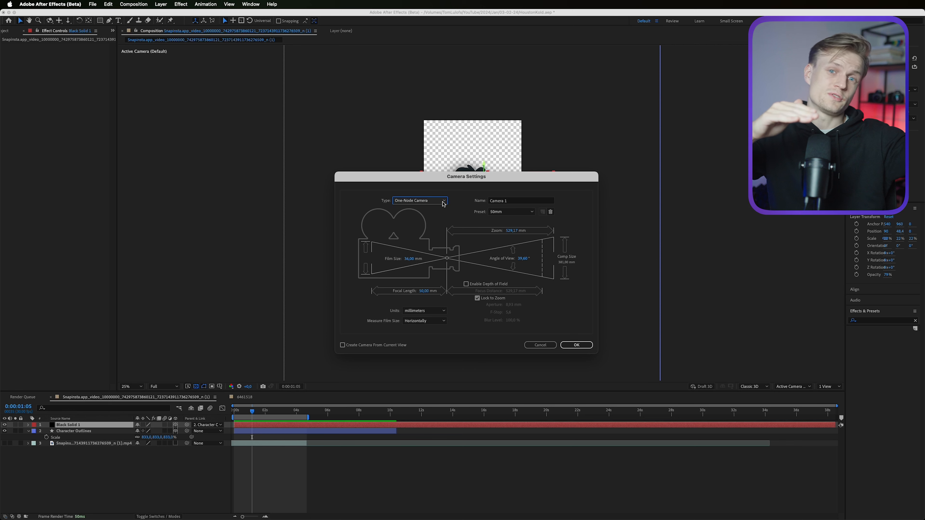
click(572, 348)
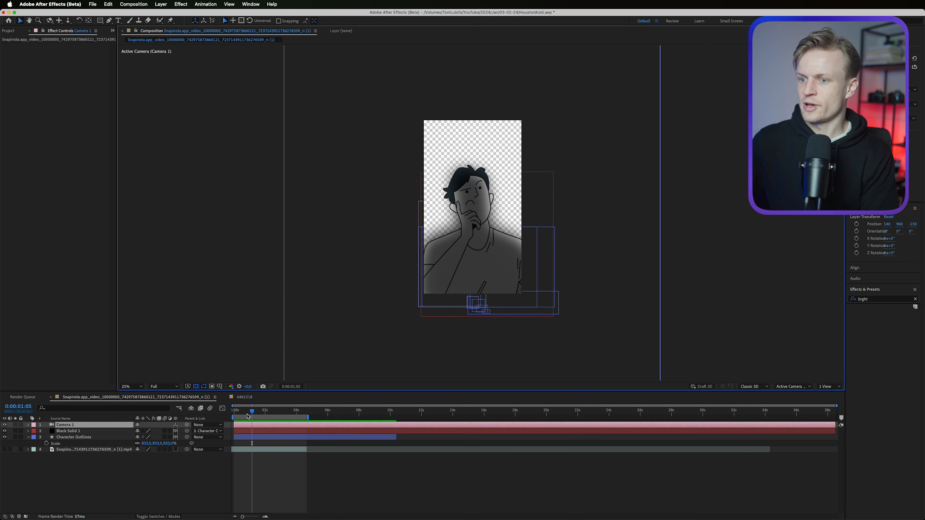
Step: Set a Position keyframe on Camera 1 at the start of the timeline
drag(250, 414, 230, 414)
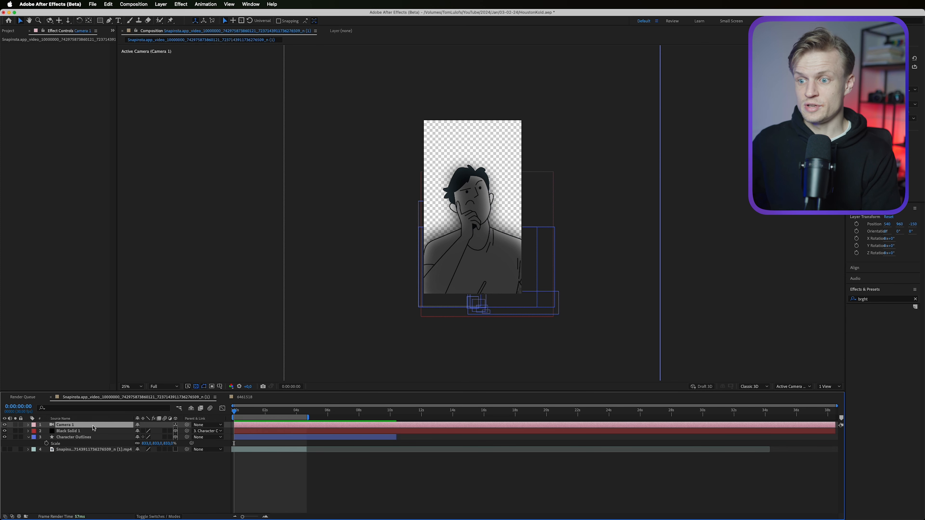
key(alt+shift+p)
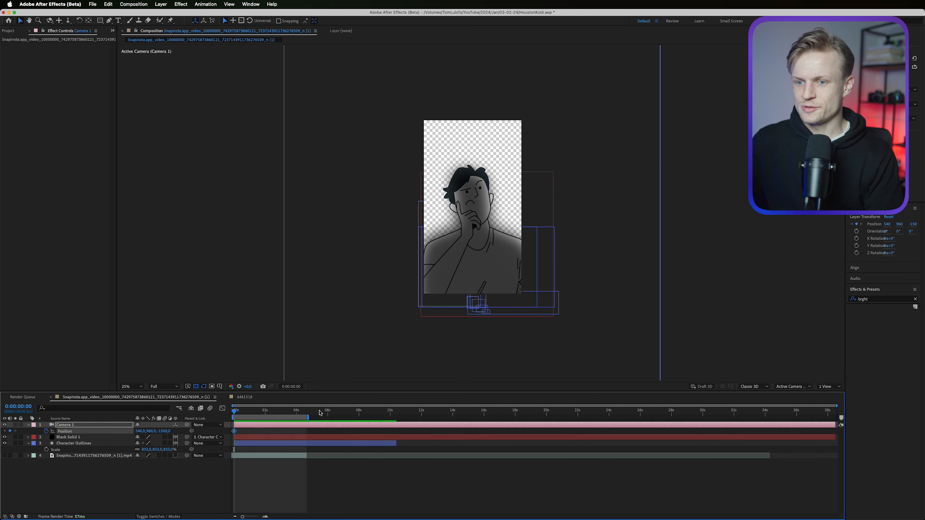
click(385, 497)
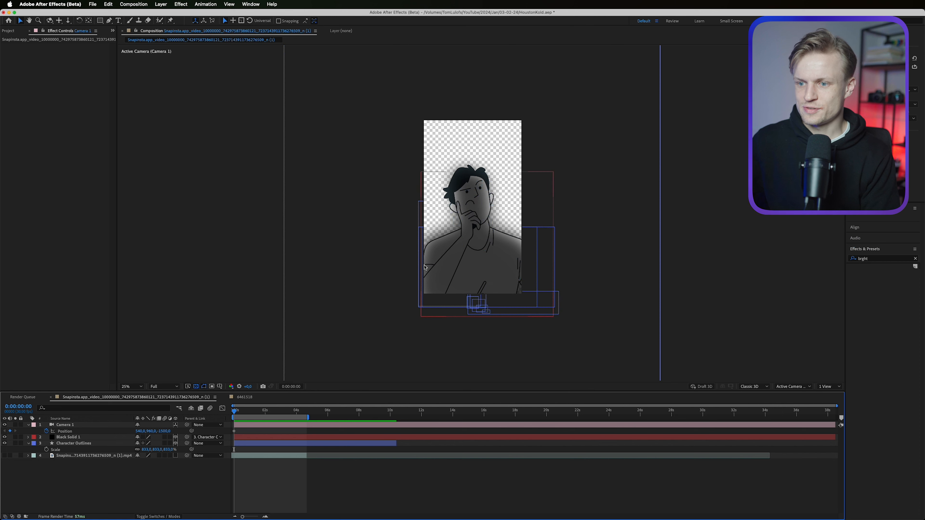
scroll(529, 285, up, 2)
click(95, 429)
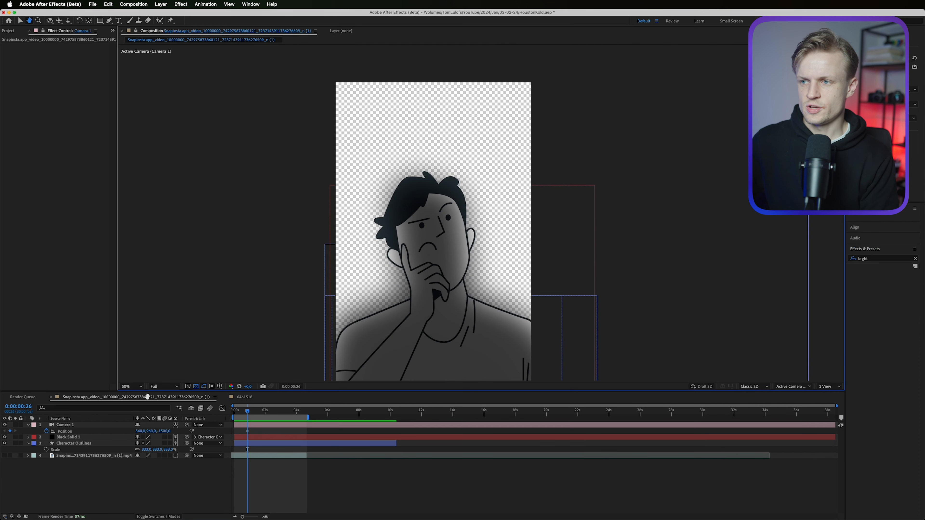
Step: Place Camera 1's ending Position keyframe at 0:00:01:00 and set its Position at the timeline start to 370, 534, -1250
click(69, 427)
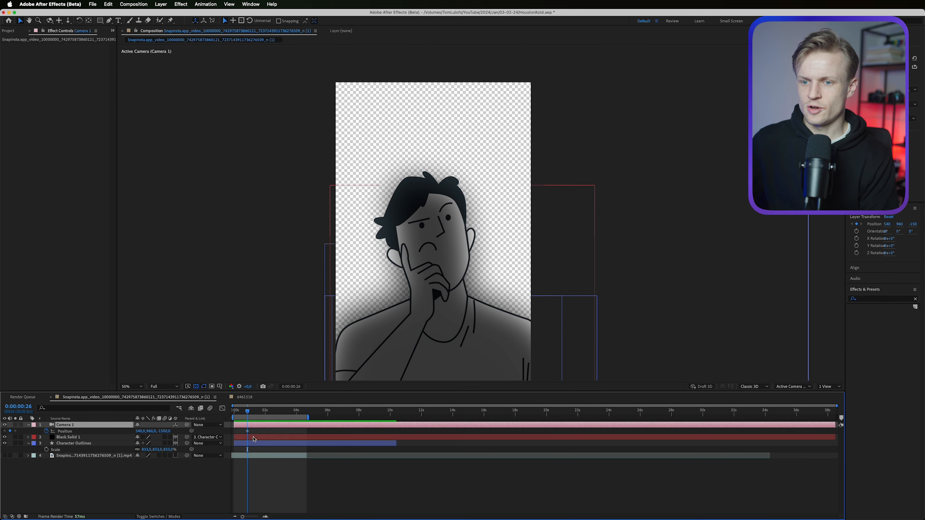
click(248, 431)
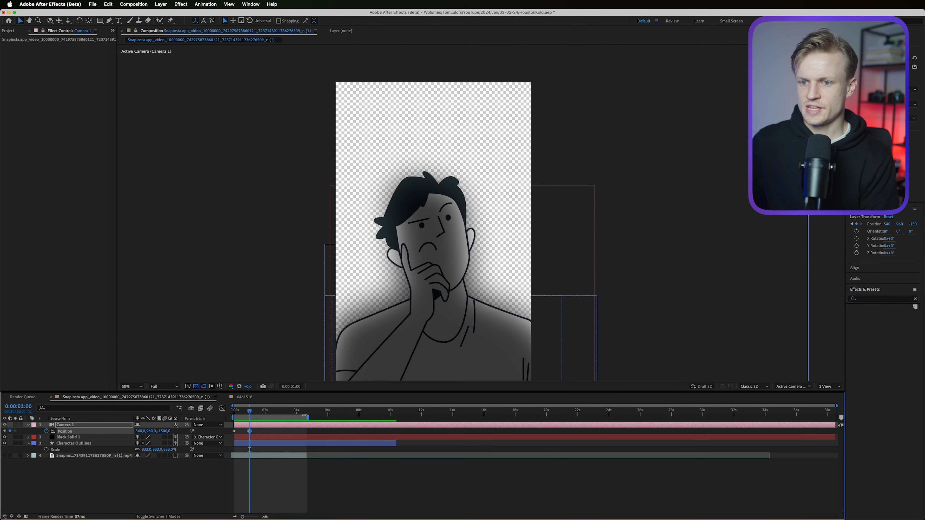
key(Home)
click(85, 444)
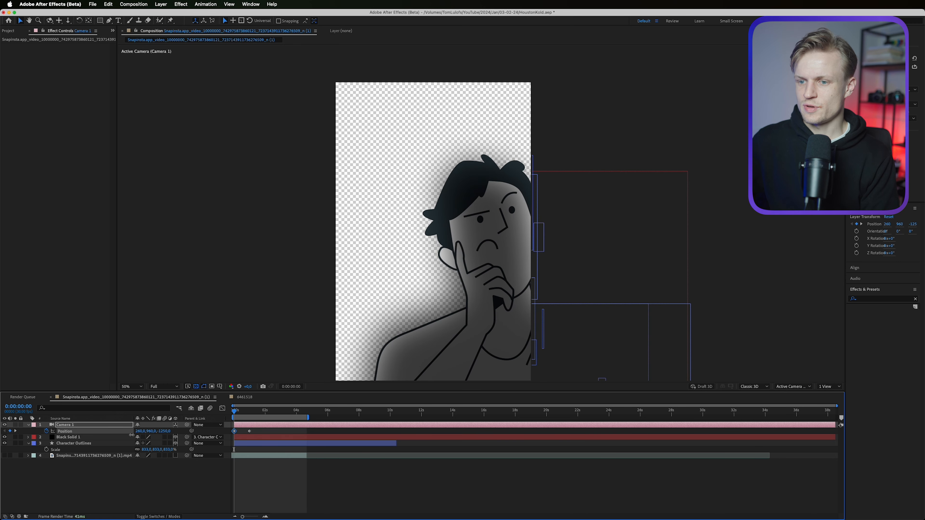
drag(39, 433, 79, 432)
drag(151, 432, 1, 432)
Step: Apply Easy Ease to both of Camera 1's Position keyframes
click(249, 432)
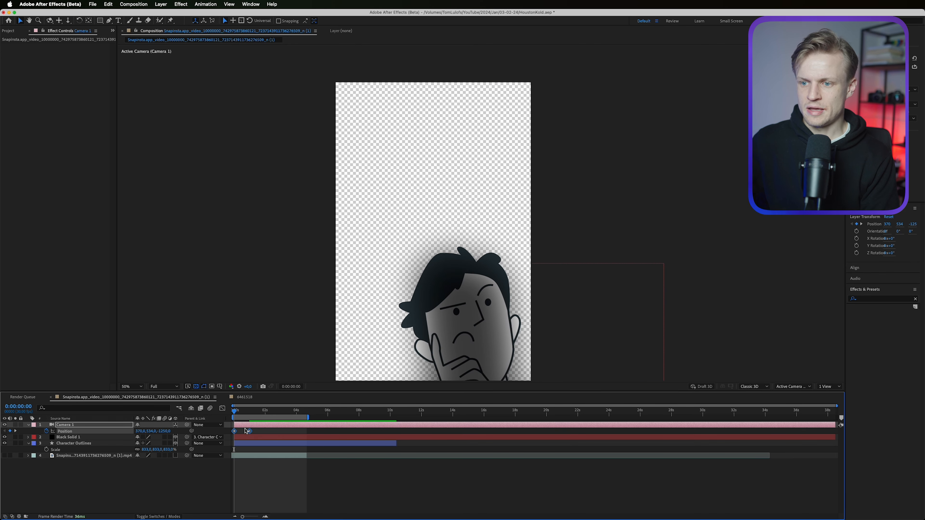
right_click(249, 432)
click(247, 431)
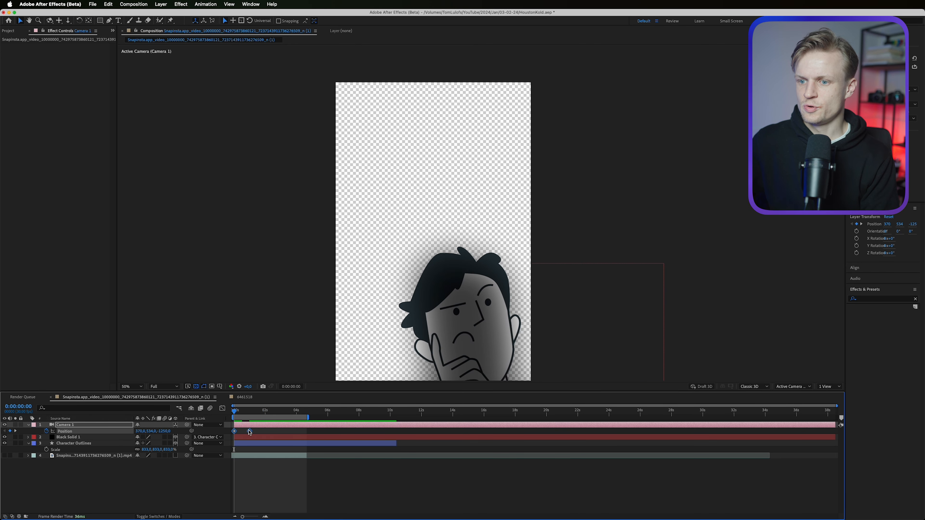
right_click(249, 432)
mouse_move(291, 507)
click(353, 465)
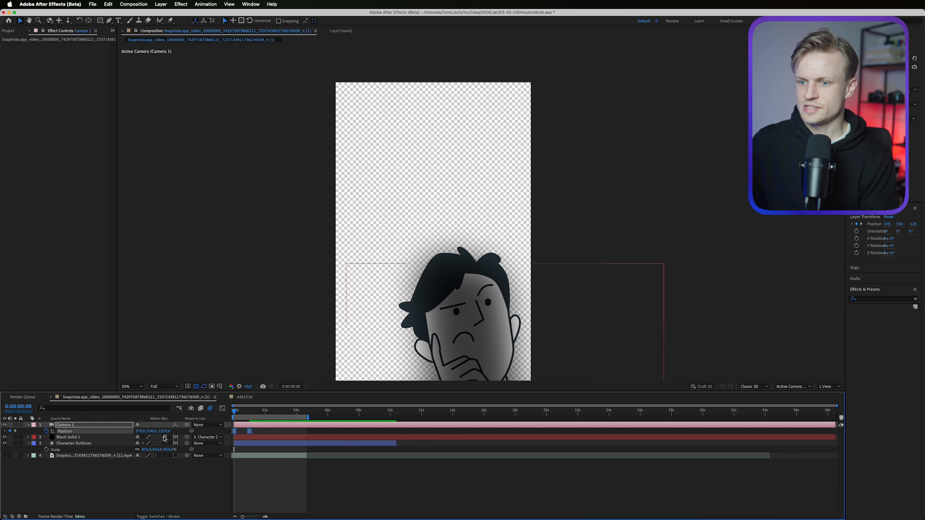
Step: Enable motion blur on the black solid and Character Outlines layers and scrub through the opening frames
click(175, 508)
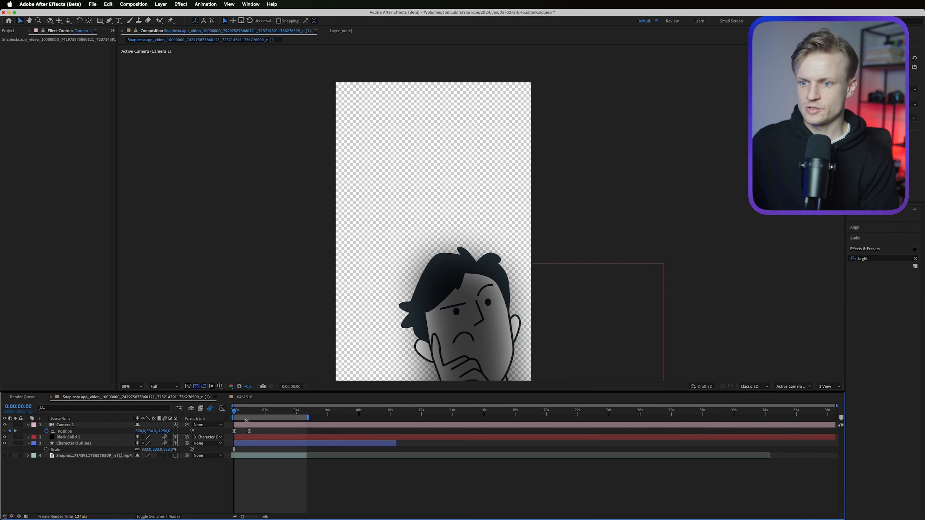
mouse_move(235, 412)
mouse_down()
mouse_move(250, 414)
mouse_move(238, 416)
mouse_up()
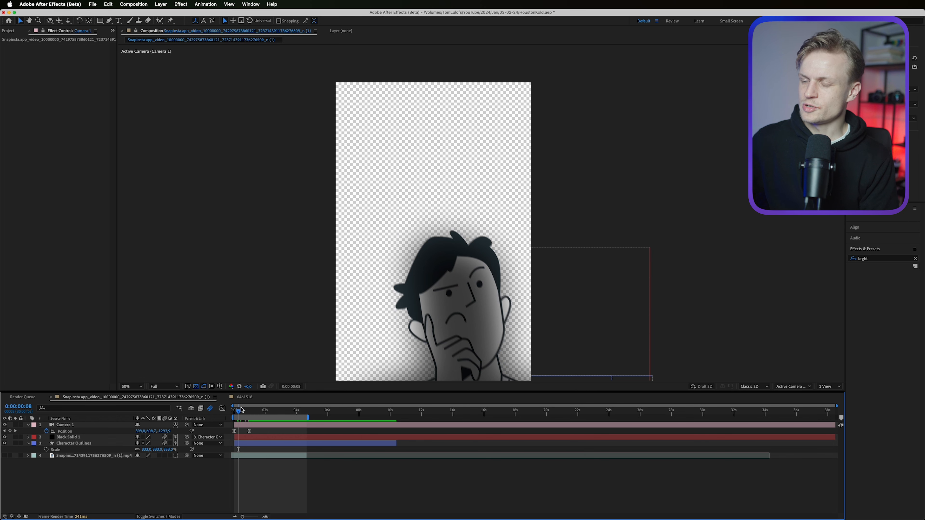
click(233, 413)
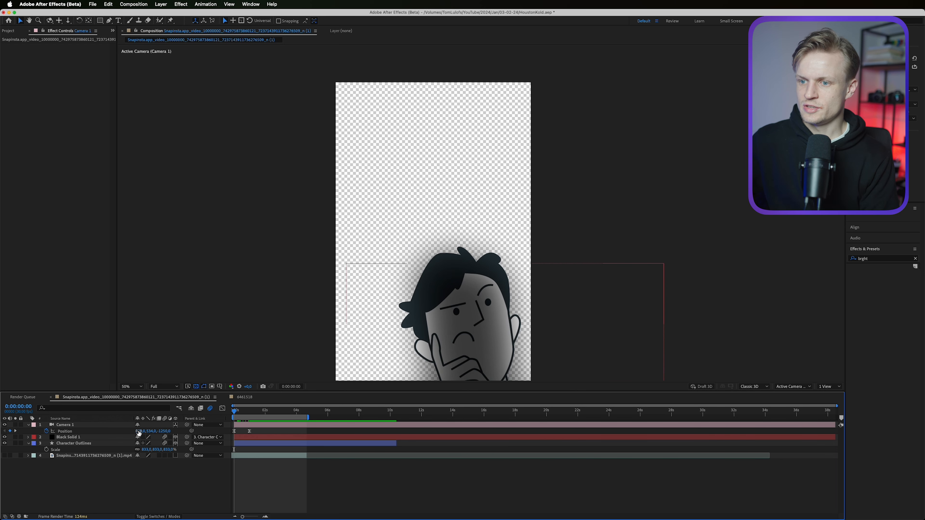
Step: Try pushing Camera 1's starting Z position forward past the character
drag(166, 433, 280, 414)
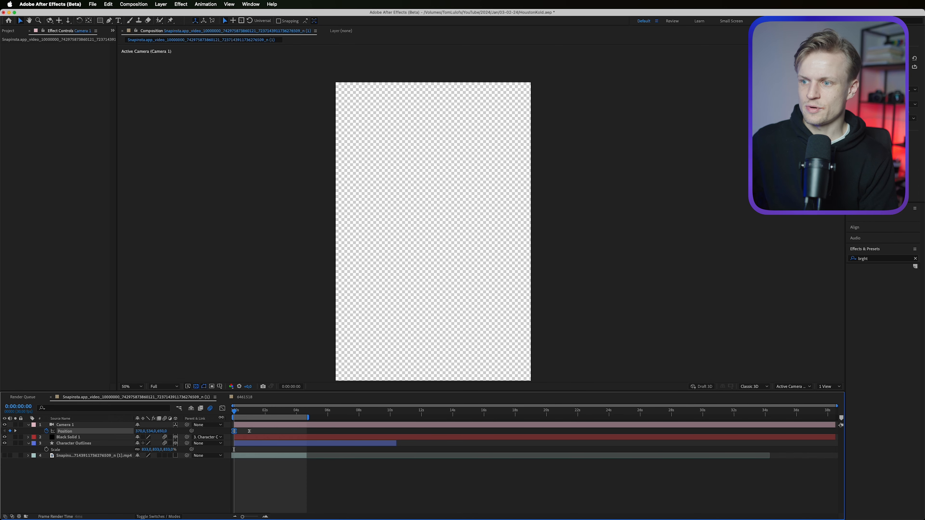
drag(204, 419, 184, 421)
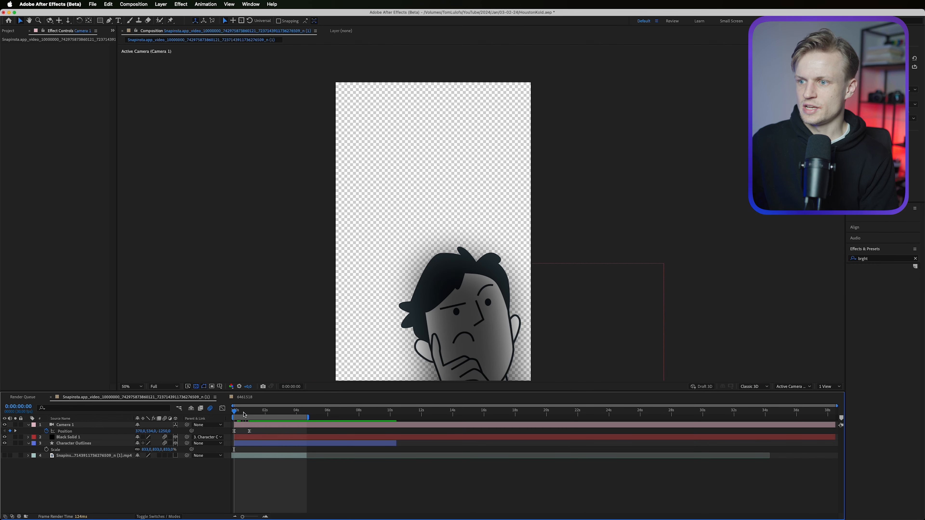
Step: Increase the motion blur Shutter Angle in the composition's advanced settings
click(134, 4)
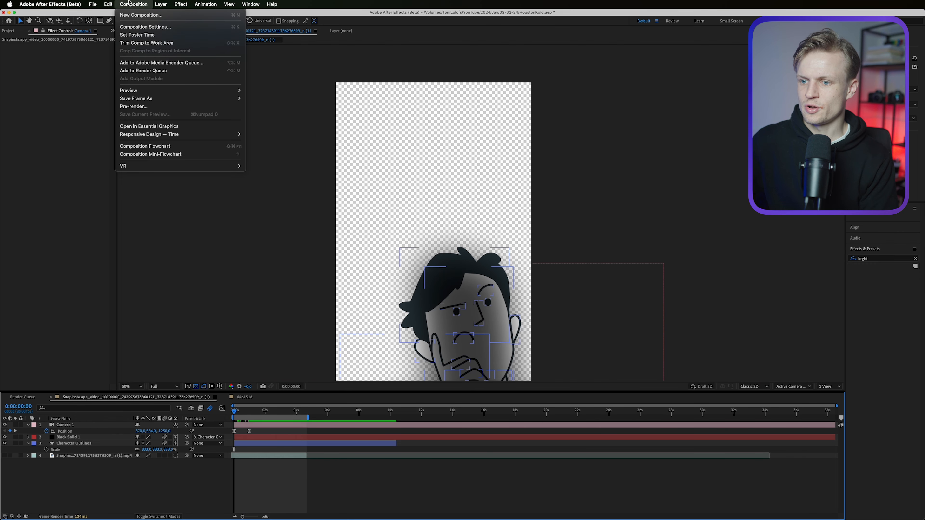
click(143, 27)
click(449, 167)
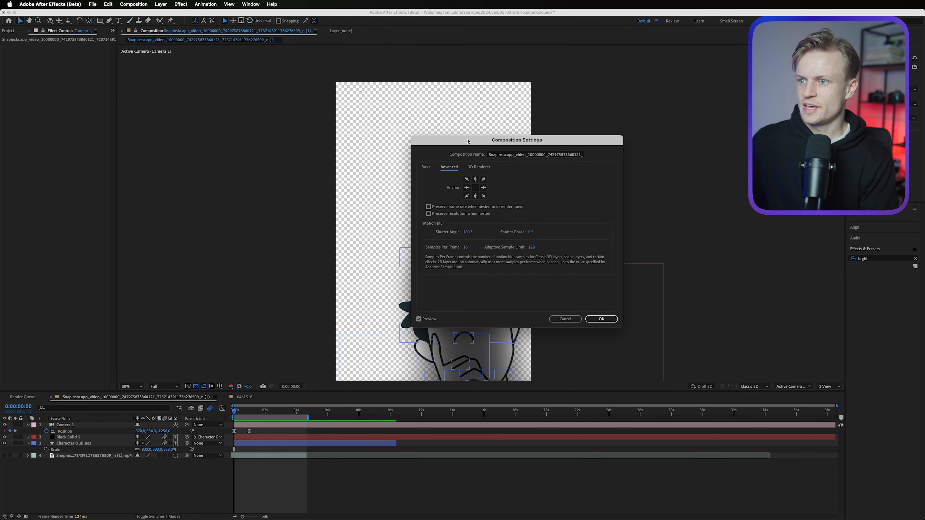
drag(467, 142, 560, 128)
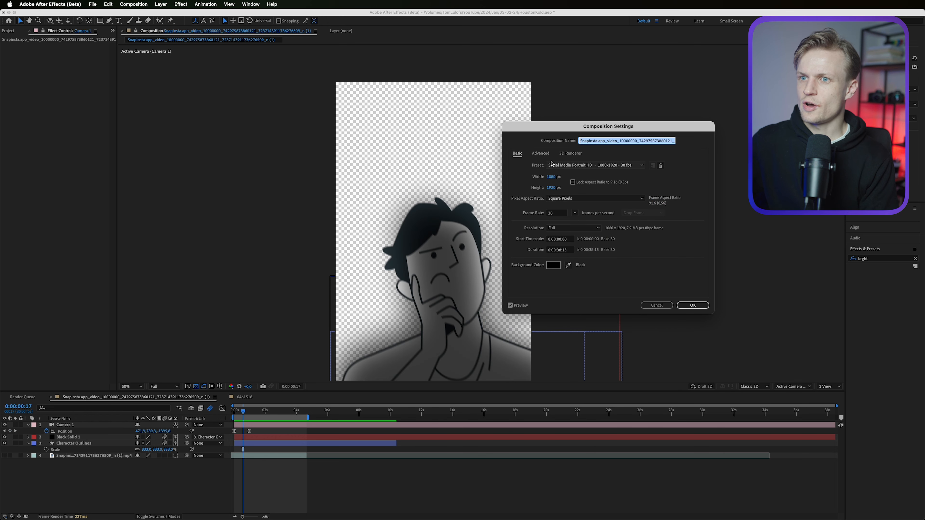
click(541, 152)
drag(640, 217, 705, 210)
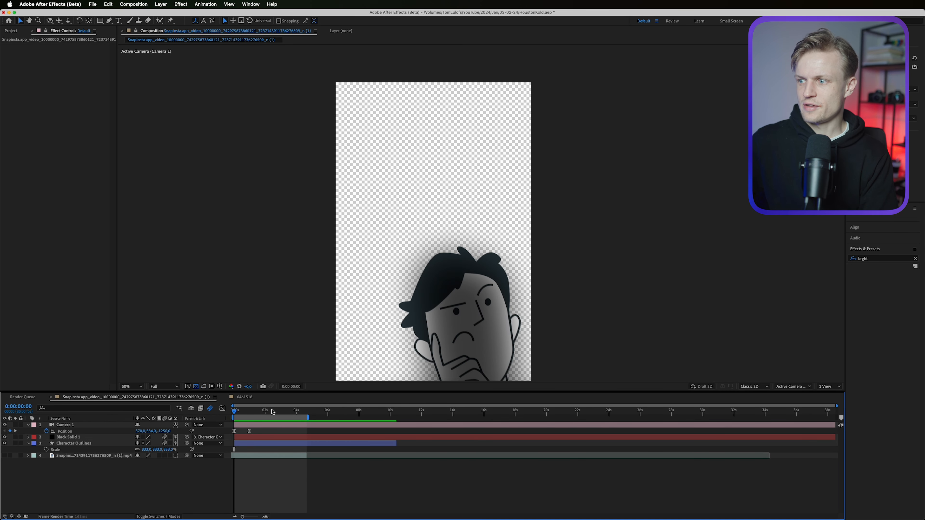
Step: Play back the opening second of the camera move to examine the motion blur
key(space)
key(space)
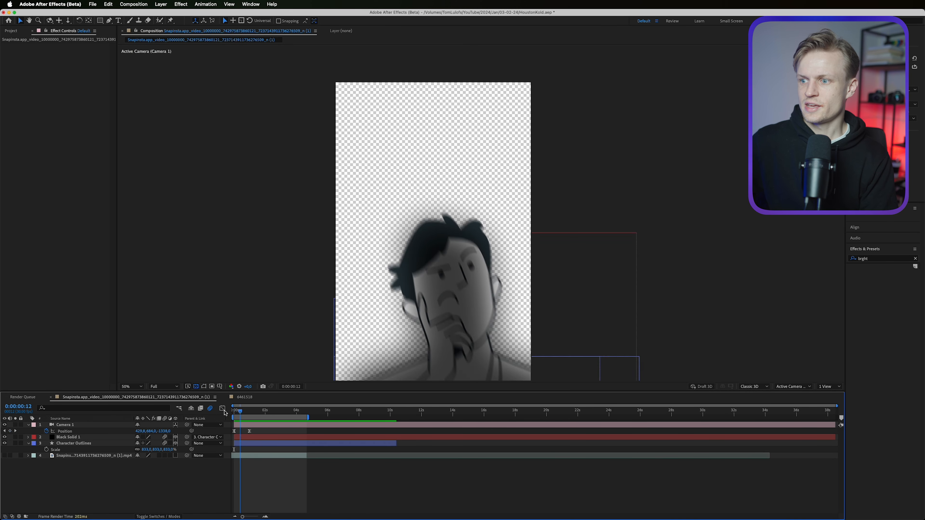
drag(251, 412, 233, 412)
key(space)
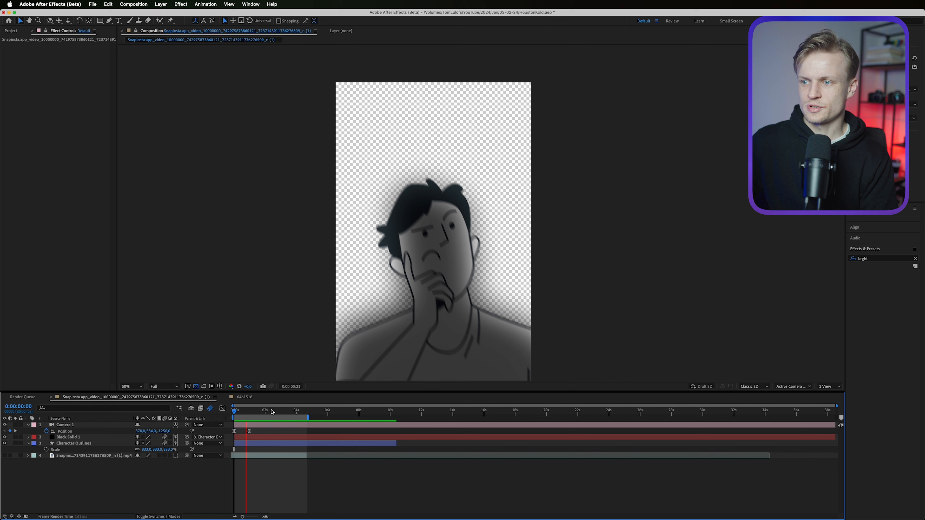
key(space)
click(236, 414)
drag(236, 414, 234, 413)
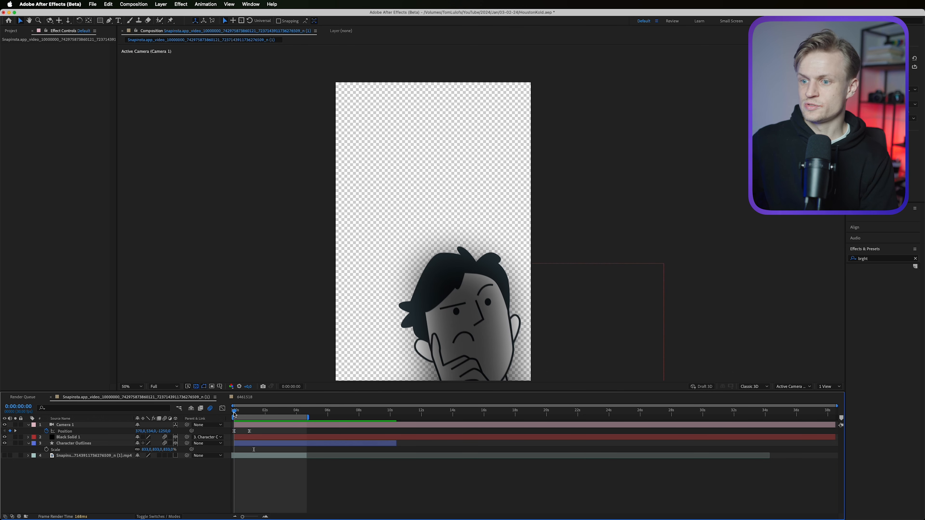
Step: Set Camera 1's Position at the timeline start to 370, -16, 1490 so the camera begins past the character
drag(149, 433, 185, 426)
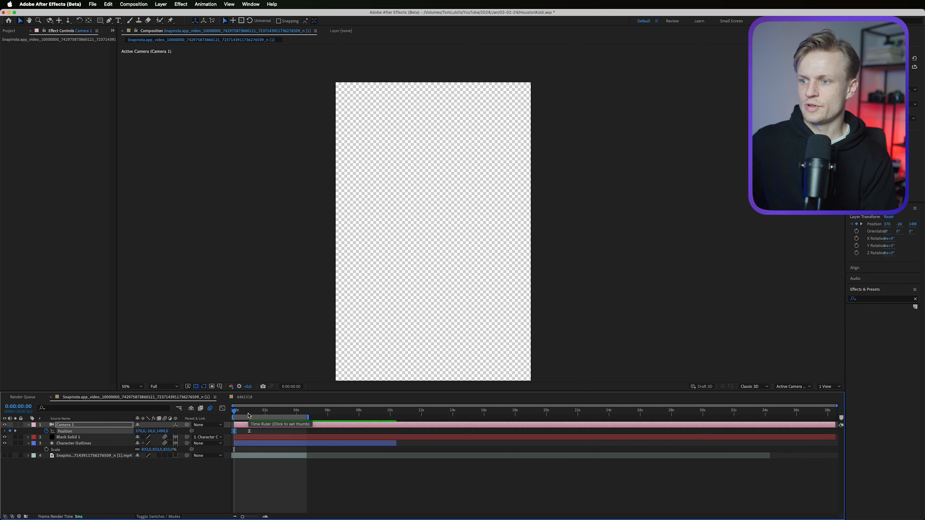
click(236, 415)
drag(240, 415, 245, 415)
Step: Reshape Camera 1's Position speed graph to peak early with a long ease-out, and play back the move
key(shift+F3)
drag(247, 497, 242, 497)
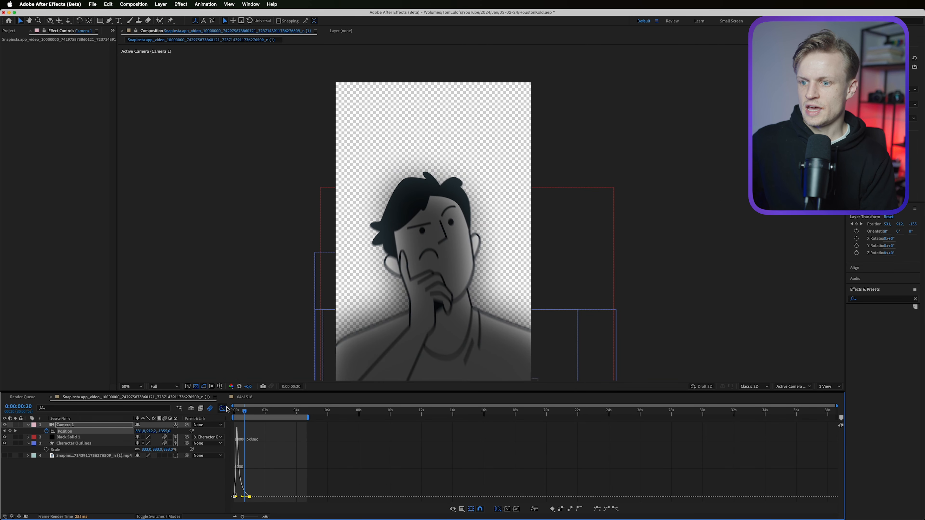
click(223, 409)
key(Home)
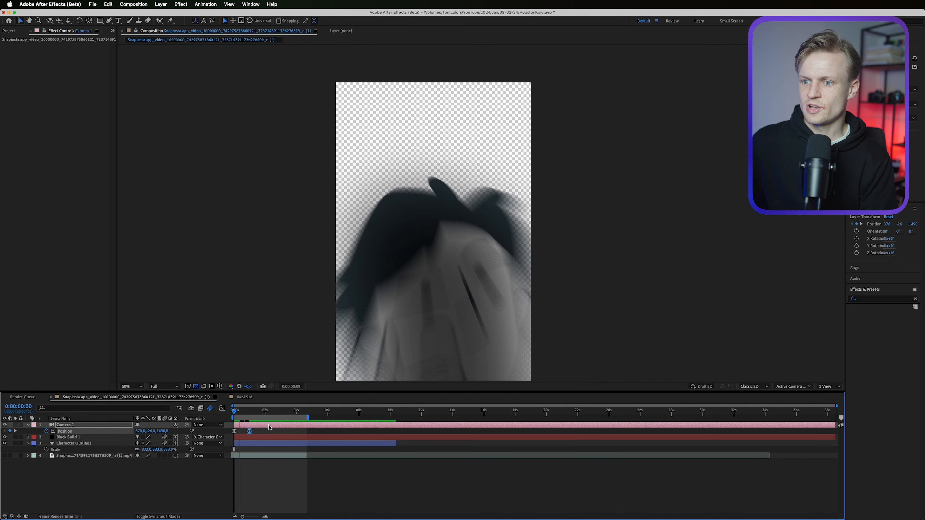
key(space)
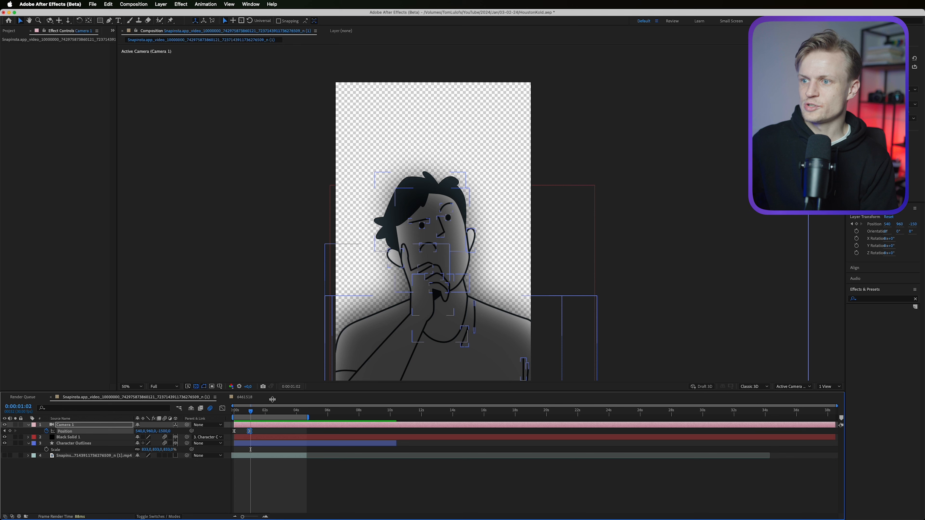
Step: Turn off the transparency grid and create a full-frame white solid beneath all the other layers
click(195, 386)
drag(253, 413, 237, 412)
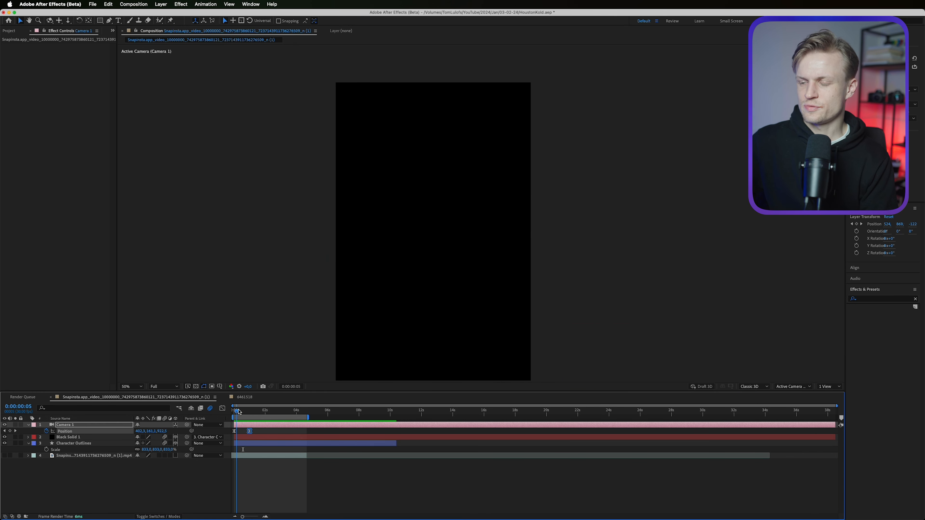
click(160, 4)
mouse_move(171, 17)
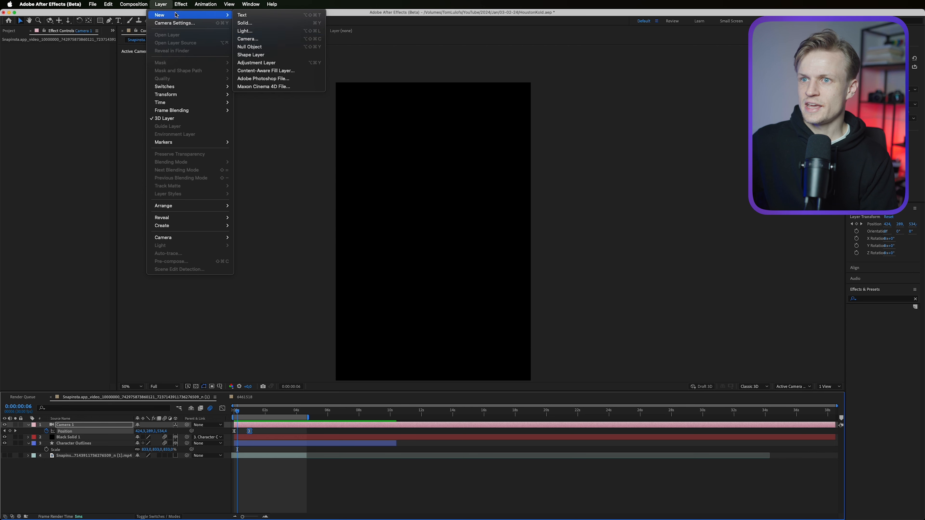
click(254, 24)
key(Return)
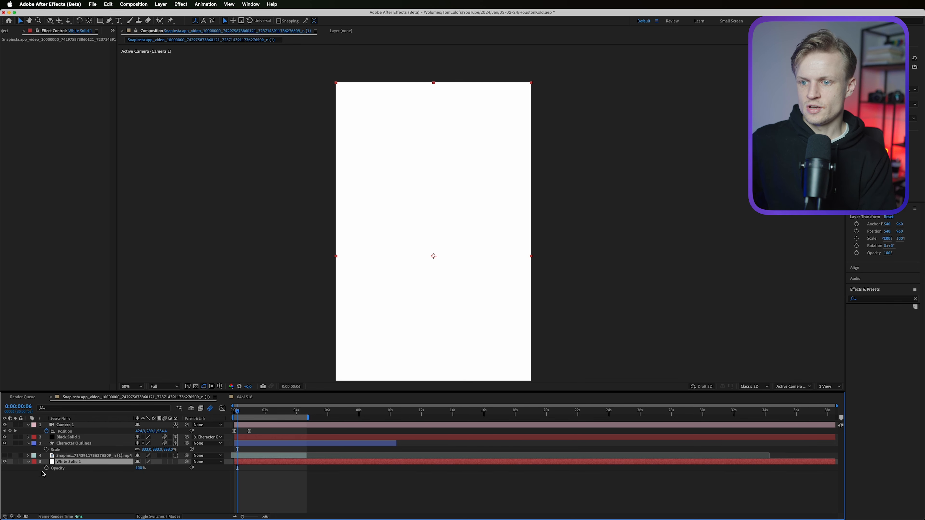
Step: Keyframe the white solid's Opacity from 100% at 0:00:00:06 down to 7% at 0:00:01:01 and play back the fade
click(45, 468)
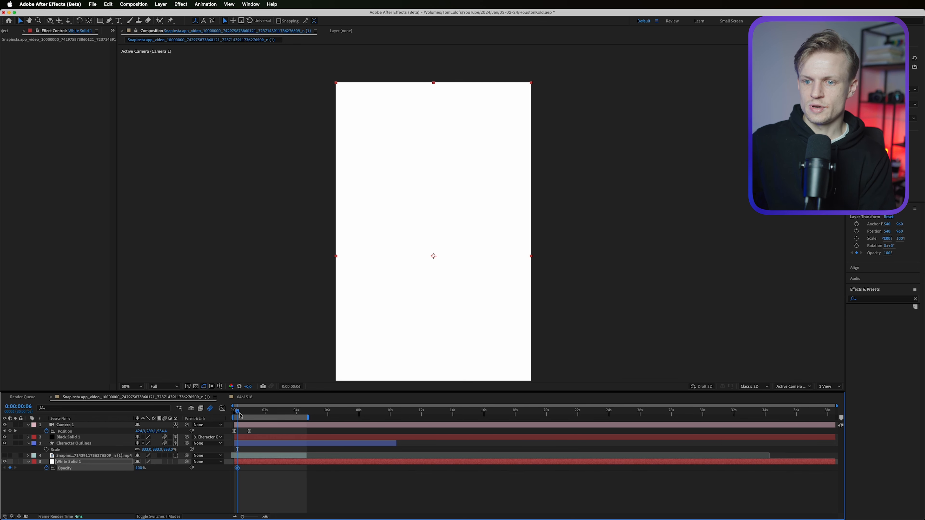
key(space)
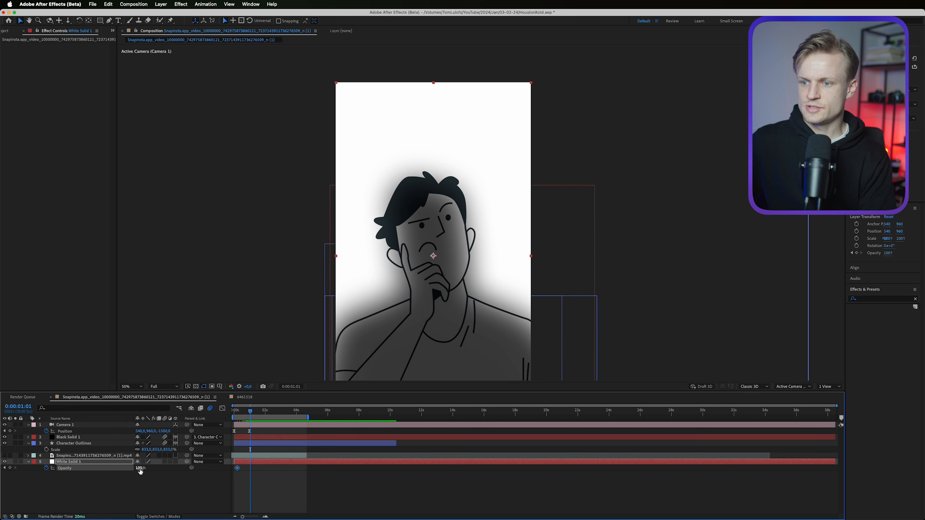
key(Return)
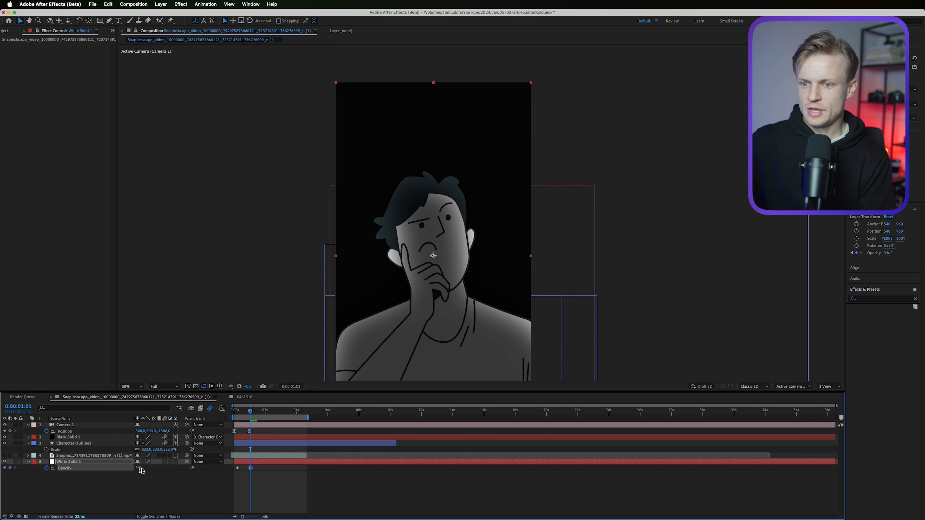
click(139, 471)
click(138, 469)
text(10)
key(Return)
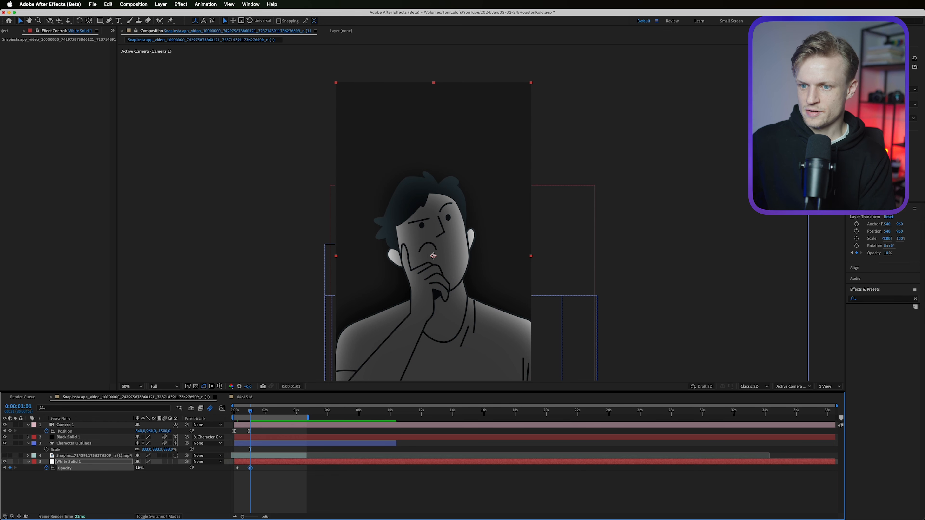
text(100)
key(Return)
key(Home)
key(space)
Step: Add a text layer reading "Aimed directly" near the top of the frame at 0:00:01:06
click(238, 413)
drag(238, 415, 253, 414)
key(super+t)
click(374, 111)
text(Aimed directly)
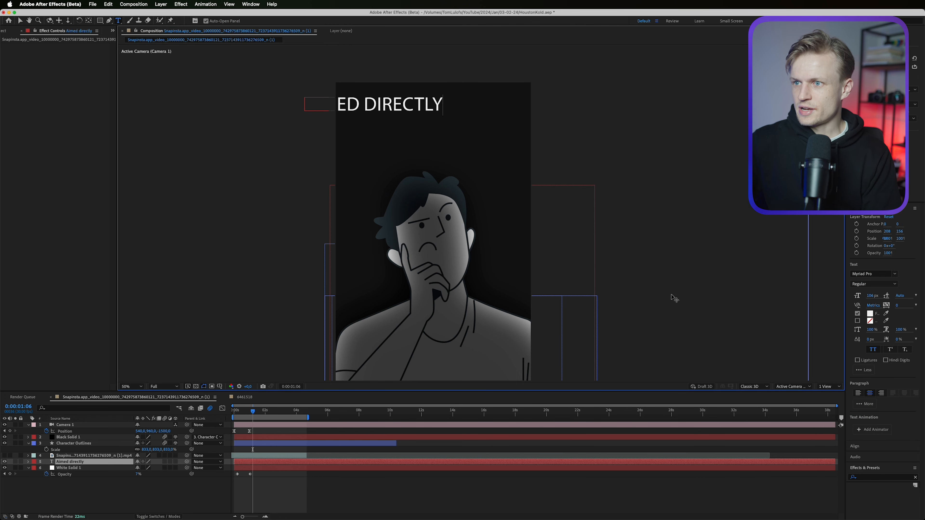
Step: Change the font of the "Aimed directly" text to Bebas Neue Pro
key(super+a)
click(872, 274)
text(beb)
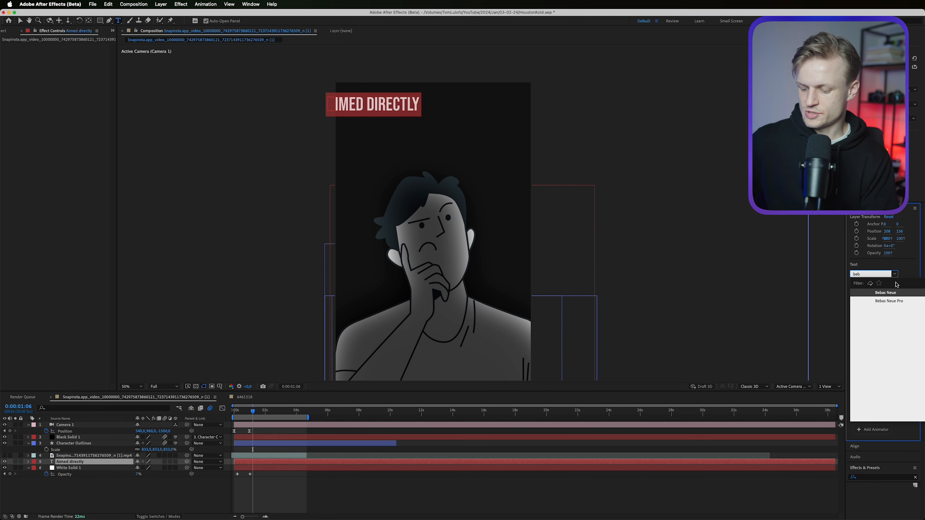
click(889, 301)
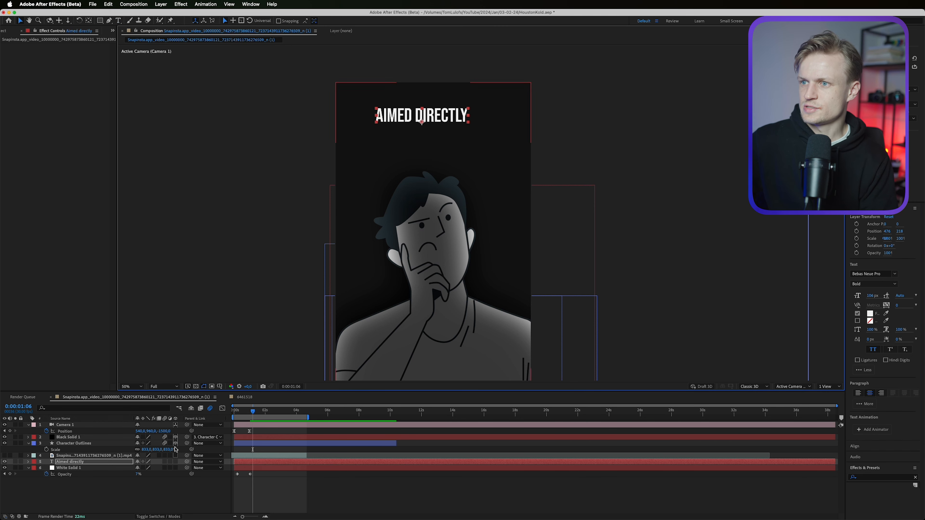
Step: Make the "Aimed directly" text layer 3D and position it just above the character's head
click(176, 462)
drag(423, 88, 422, 114)
drag(461, 148, 469, 149)
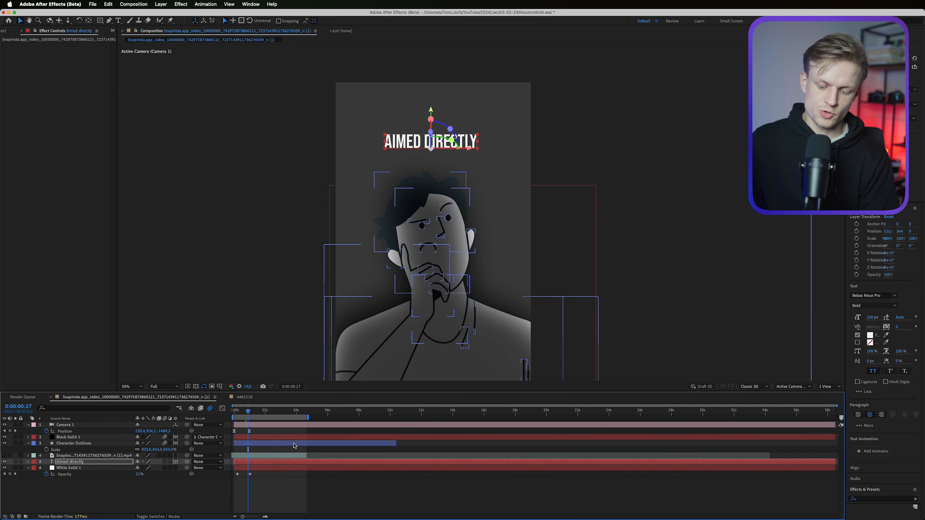
Step: Split the "Aimed directly" layer at 0:00:00:27, change the later part's text to "AT THE" and enlarge it to 193 px
key(super+d)
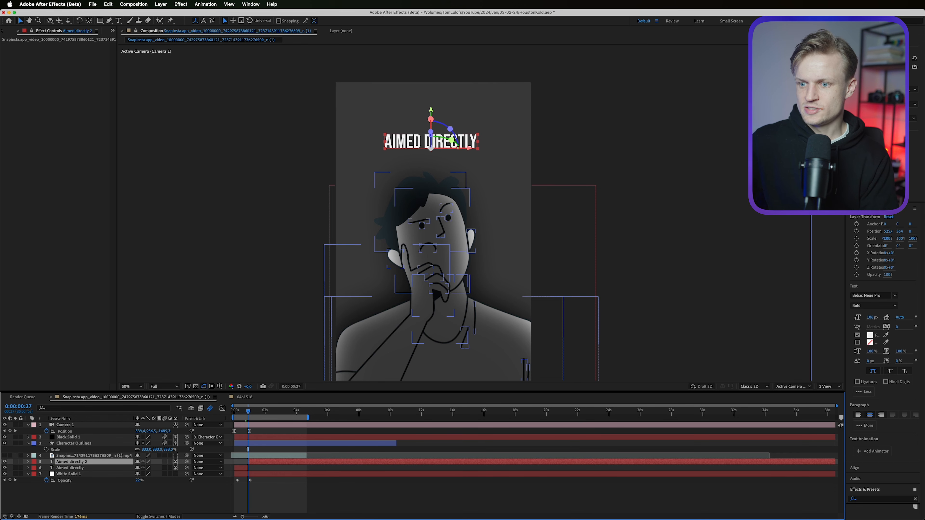
double_click(419, 145)
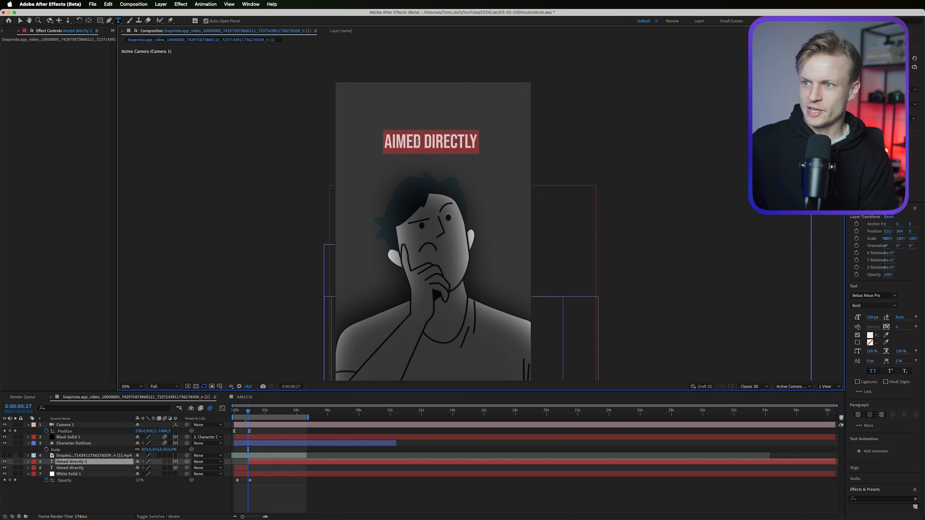
text(AT THE)
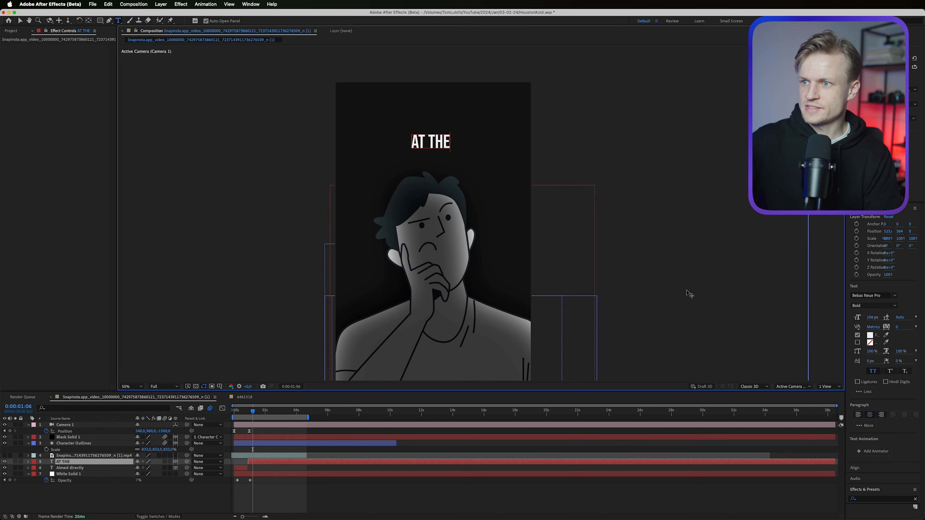
key(super+a)
mouse_move(871, 317)
mouse_down()
mouse_move(903, 318)
mouse_move(866, 323)
mouse_up()
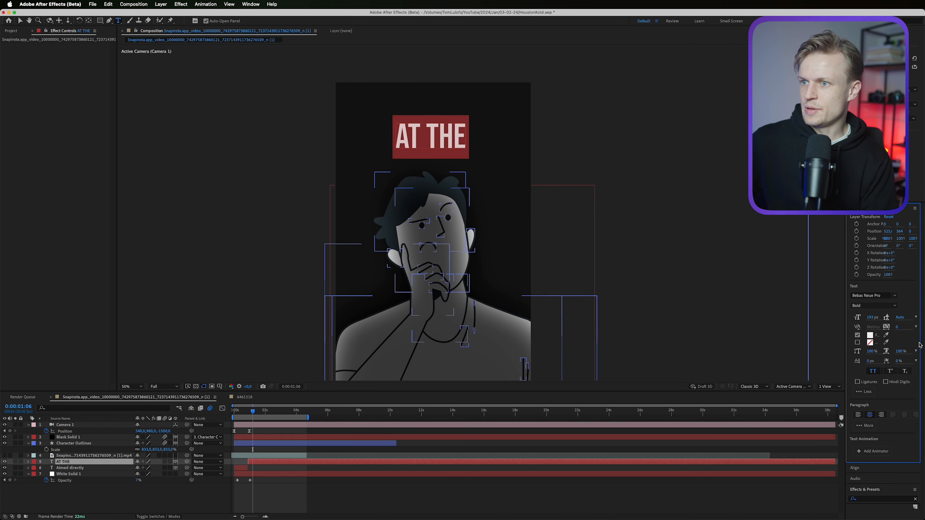
Step: Find the Glow effect and apply it to the "AT THE" text layer
click(864, 209)
click(873, 251)
text(glow)
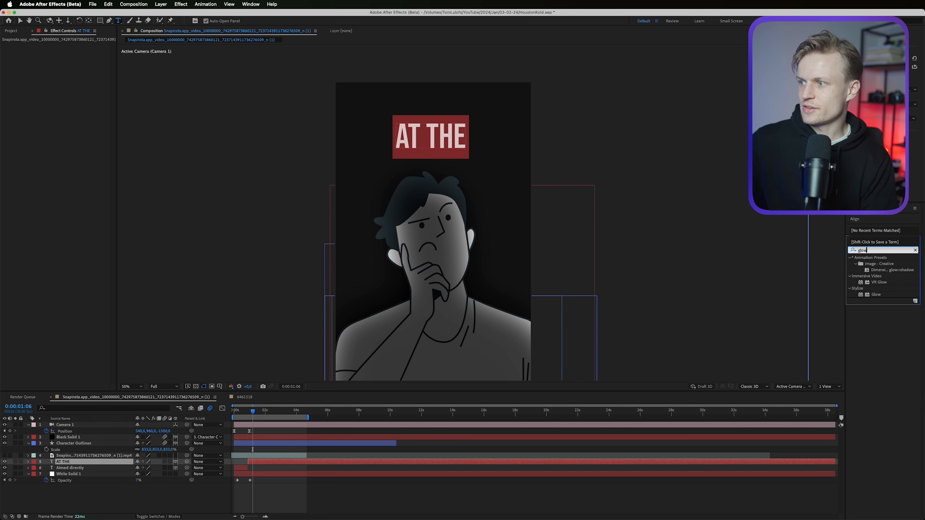
double_click(876, 295)
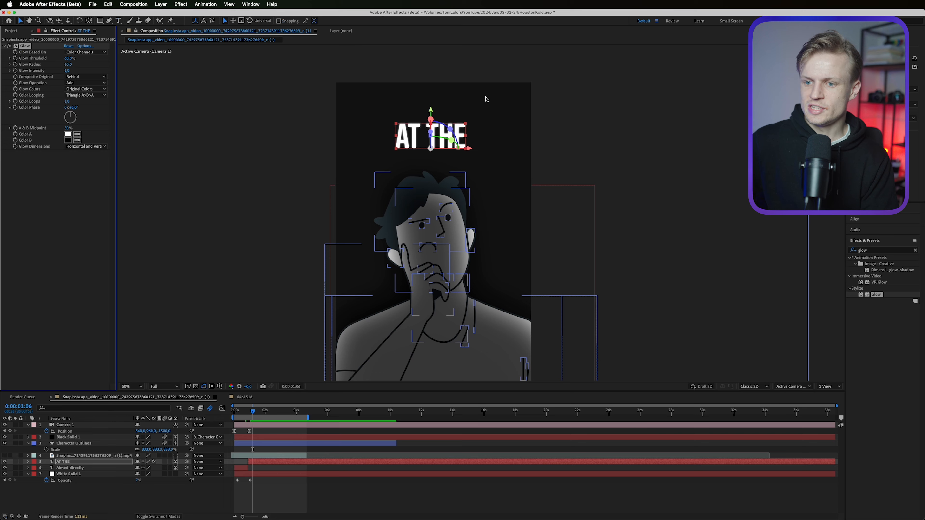
Step: Soften the "AT THE" glow with a radius of 44 and lower intensity, and copy it to the "Aimed directly" layer
scroll(473, 104, up, 1)
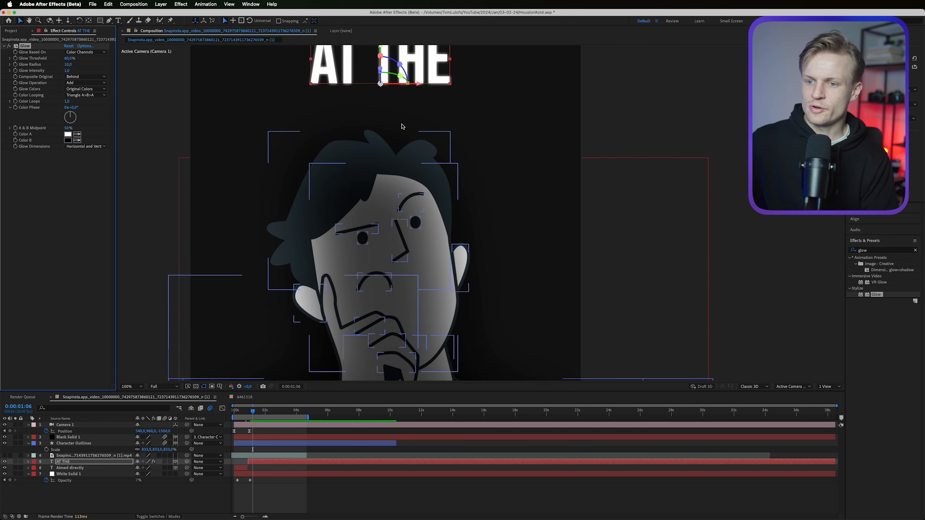
drag(383, 110, 425, 259)
drag(396, 228, 419, 230)
scroll(420, 253, up, 1)
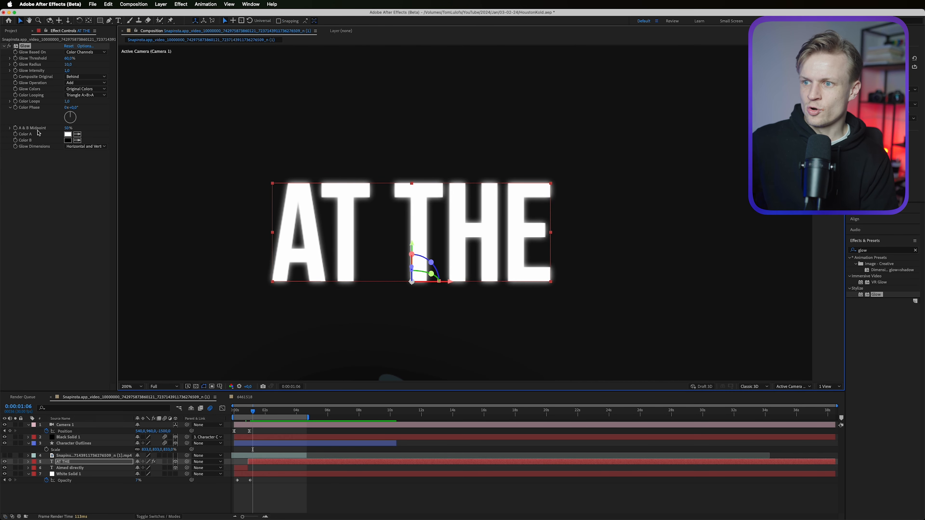
click(330, 450)
scroll(480, 215, down, 1)
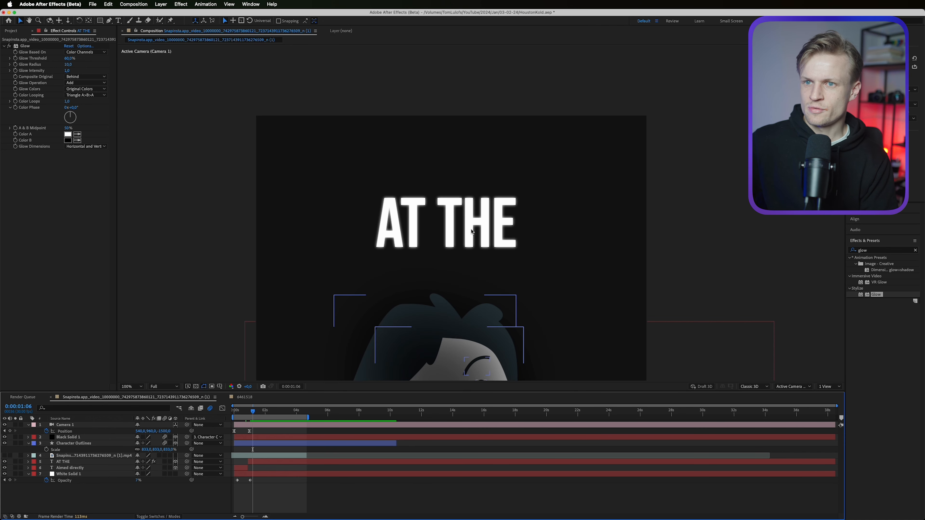
scroll(471, 232, up, 1)
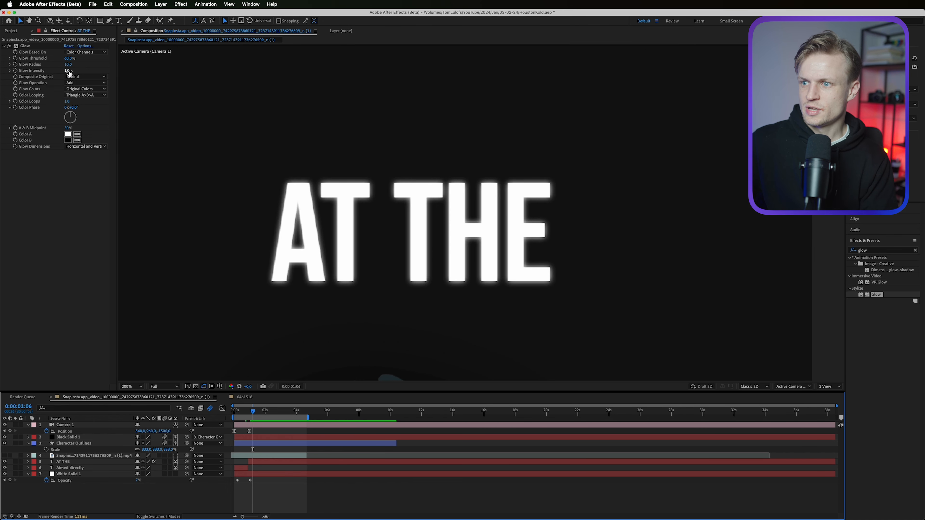
mouse_move(68, 65)
mouse_down()
mouse_move(87, 63)
mouse_move(52, 72)
mouse_up()
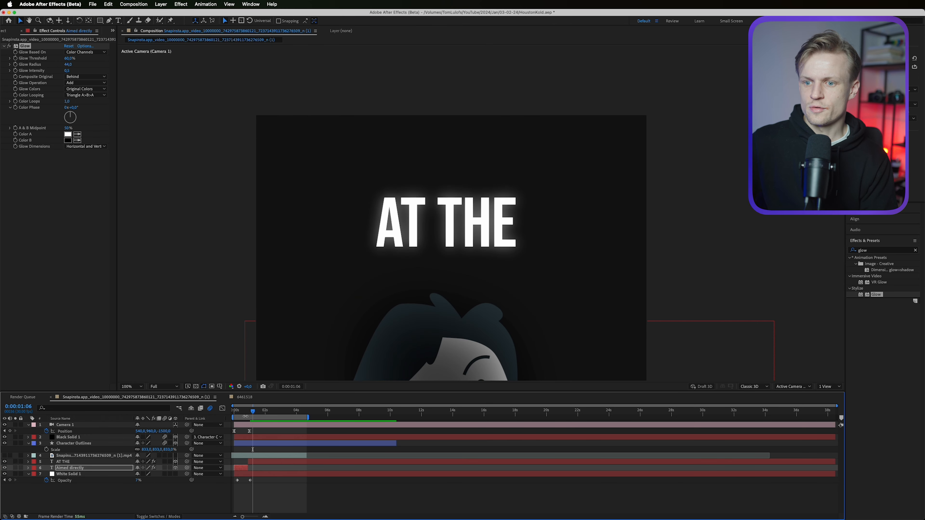
Step: Break the "Aimed directly" text into two lines after the word "Aimed"
key(super+t)
click(246, 411)
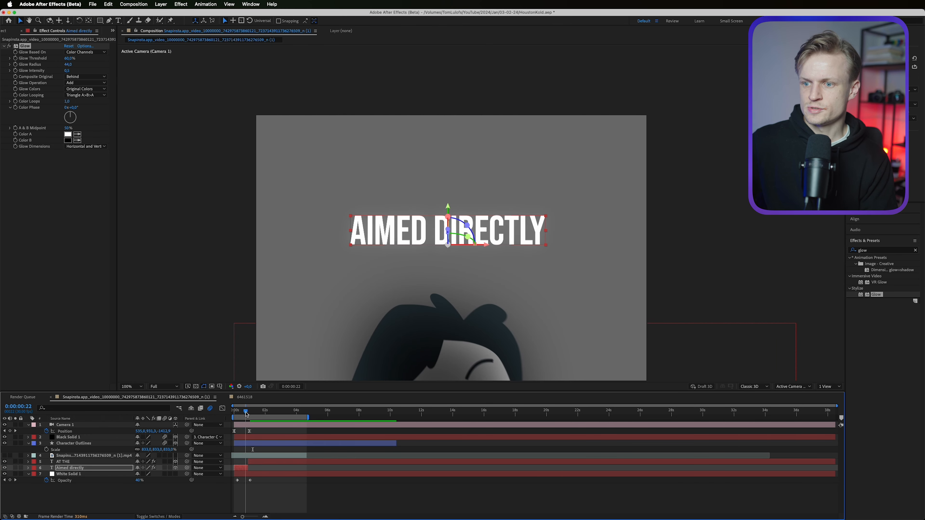
key(Return)
key(BackSpace)
click(435, 222)
key(Return)
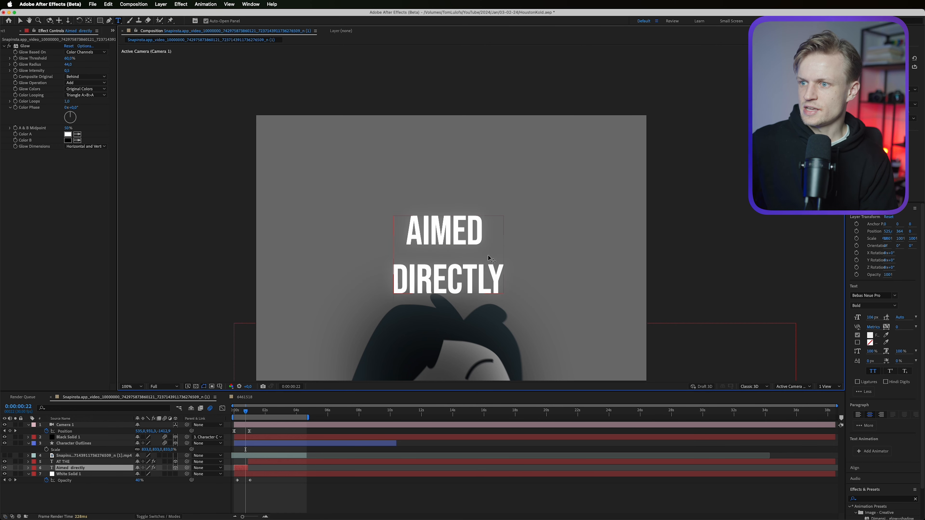
Step: Enlarge the two-line text to 177 px with 151 px leading and move it up clear of the character's hair
key(super+a)
drag(872, 318, 898, 317)
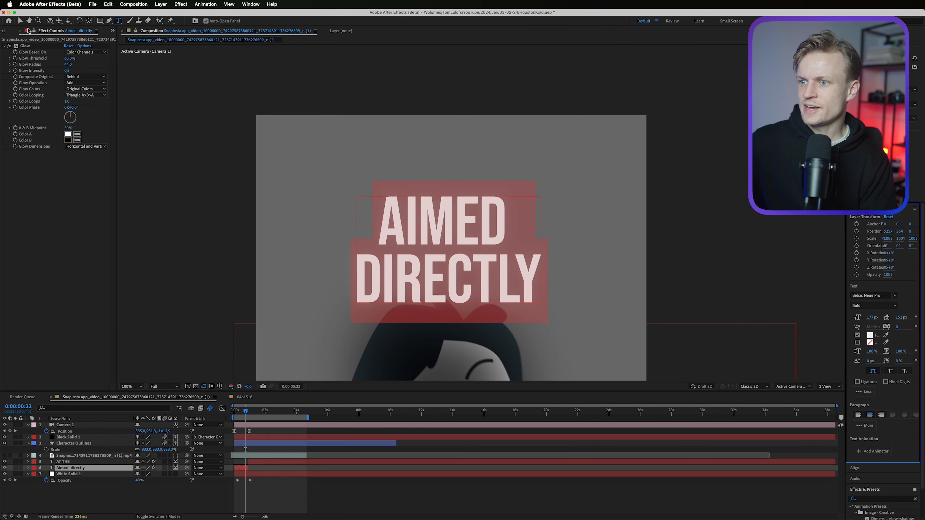
click(19, 21)
drag(450, 282, 454, 252)
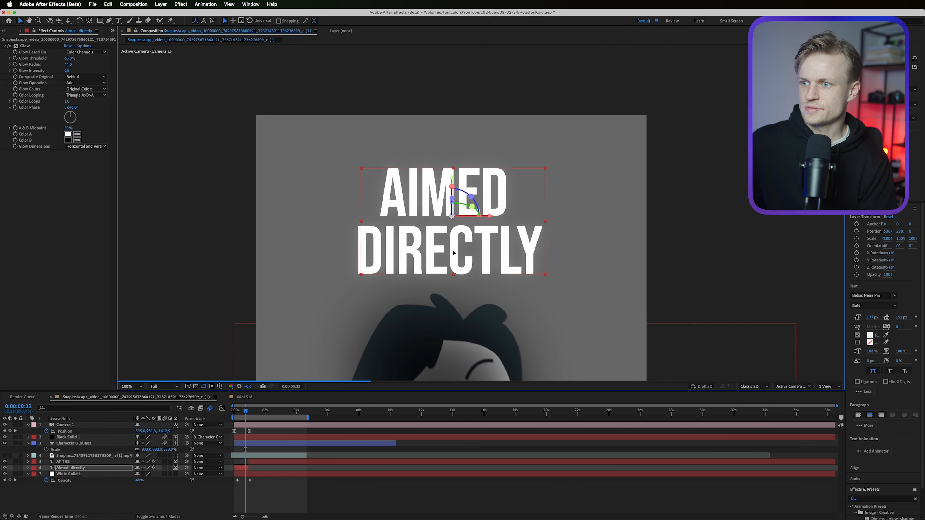
Step: Play back the title and scrub through the reference video to examine how its "AIMED DIRECTLY" text moves
scroll(453, 252, down, 3)
key(space)
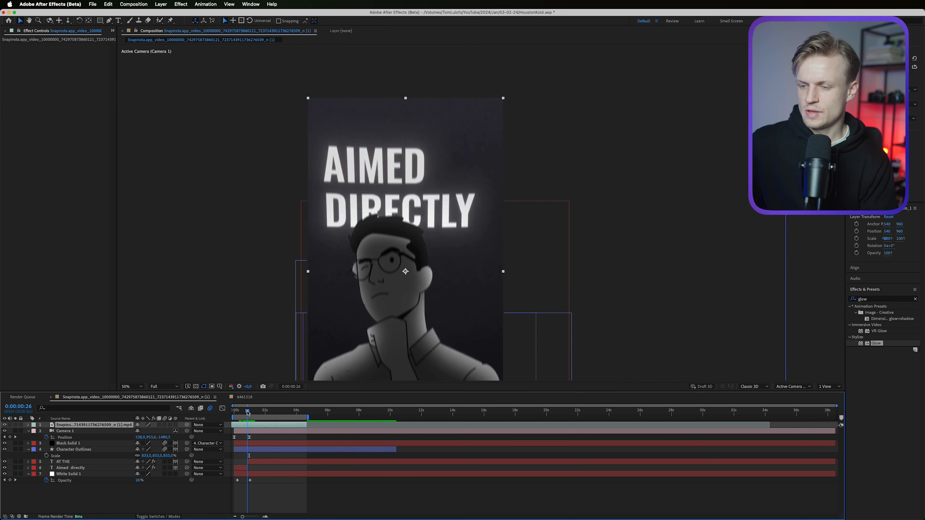
click(247, 413)
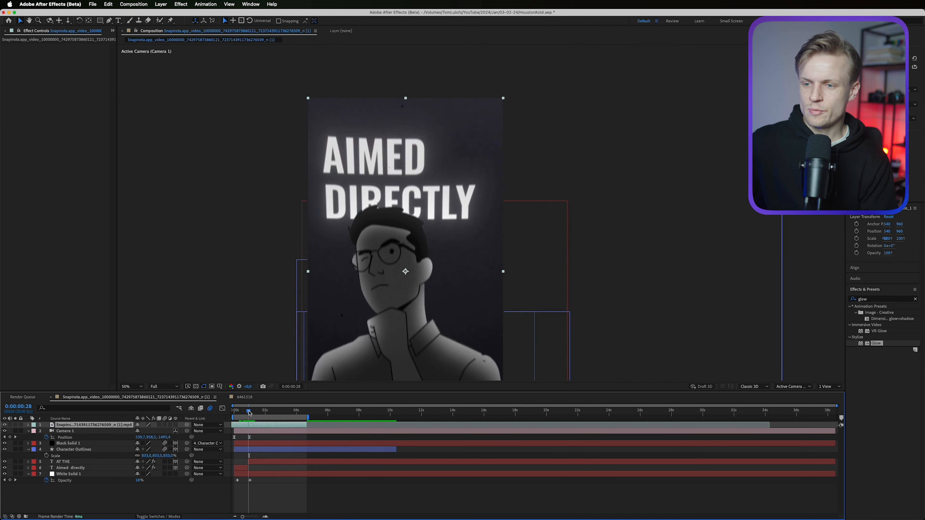
drag(247, 413, 251, 413)
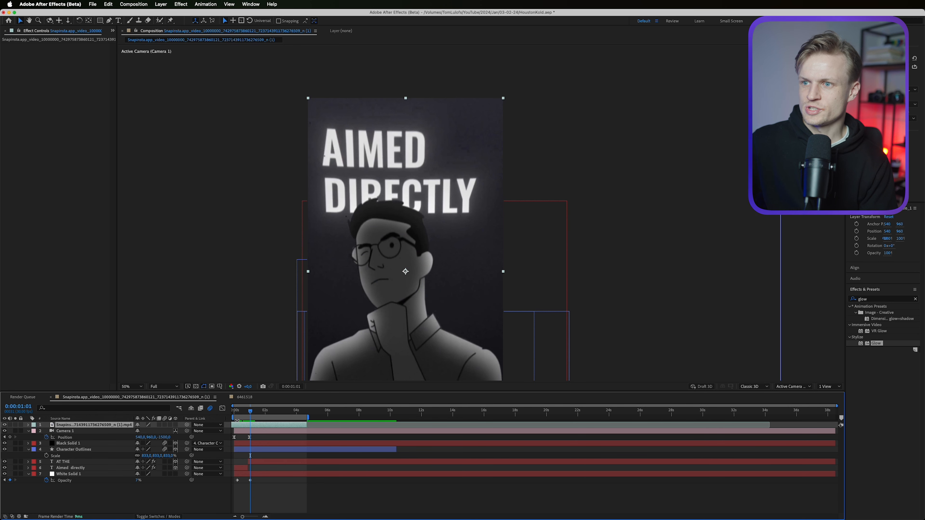
Step: Split the "AT THE" text layer at 0:00:01:12
drag(252, 412, 269, 415)
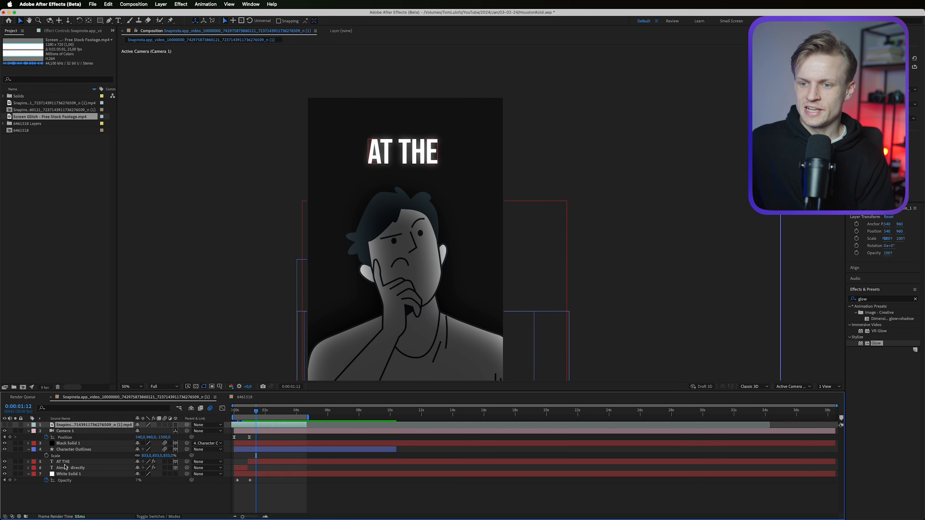
click(73, 462)
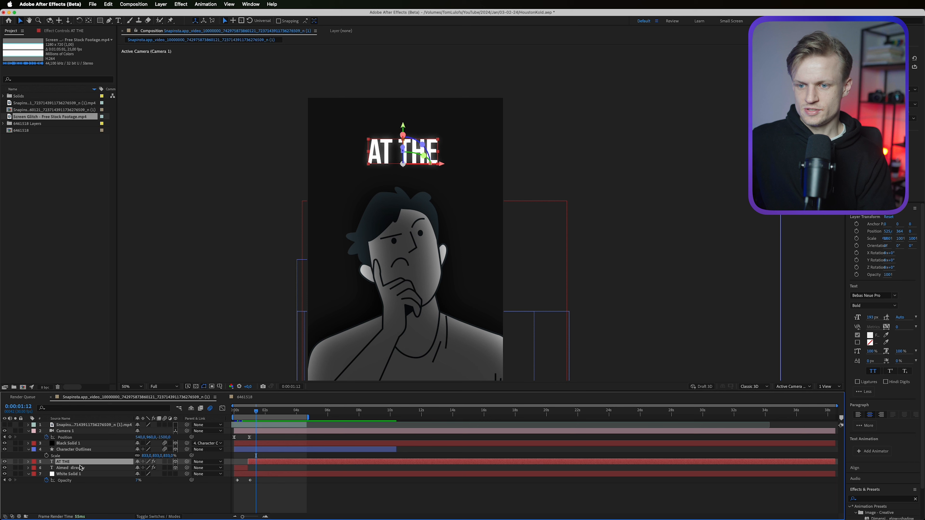
key(super+shift+d)
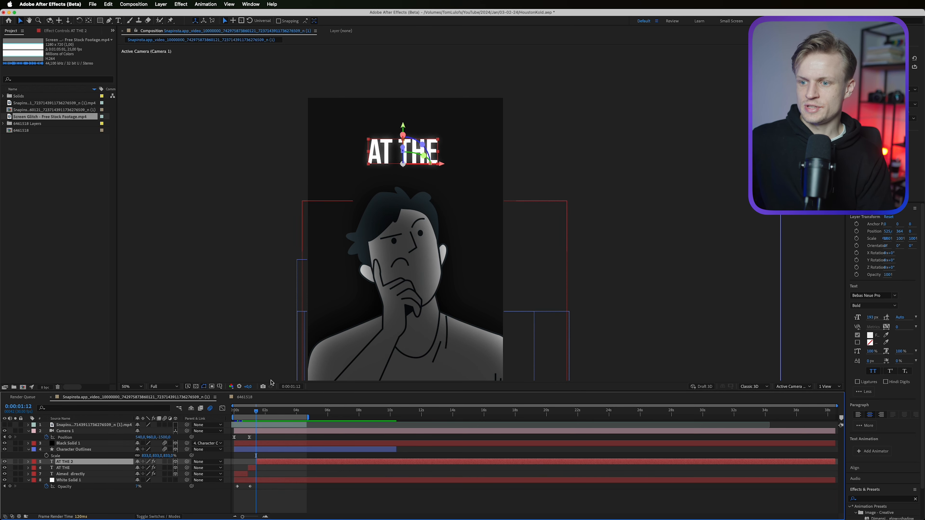
Step: Add the Screen Glitch stock footage directly above the text layers and position it over the title area
click(29, 119)
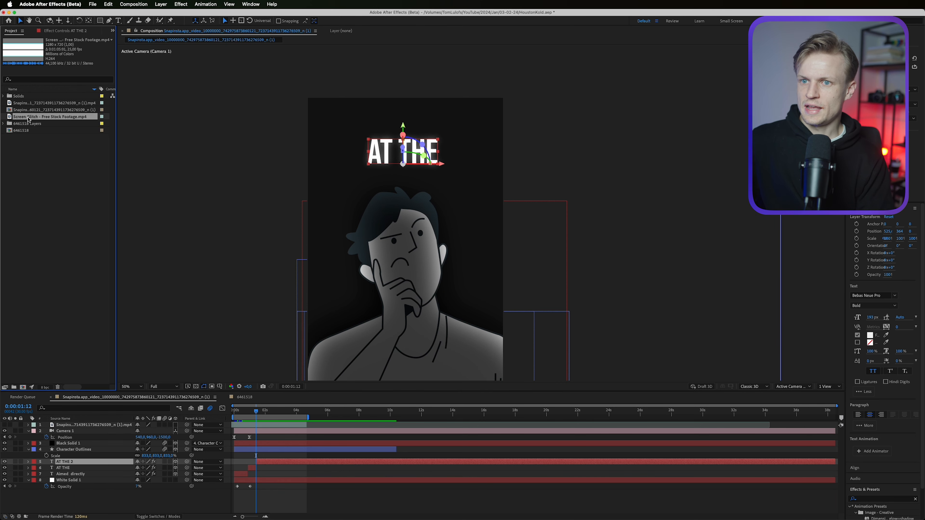
drag(29, 119, 226, 460)
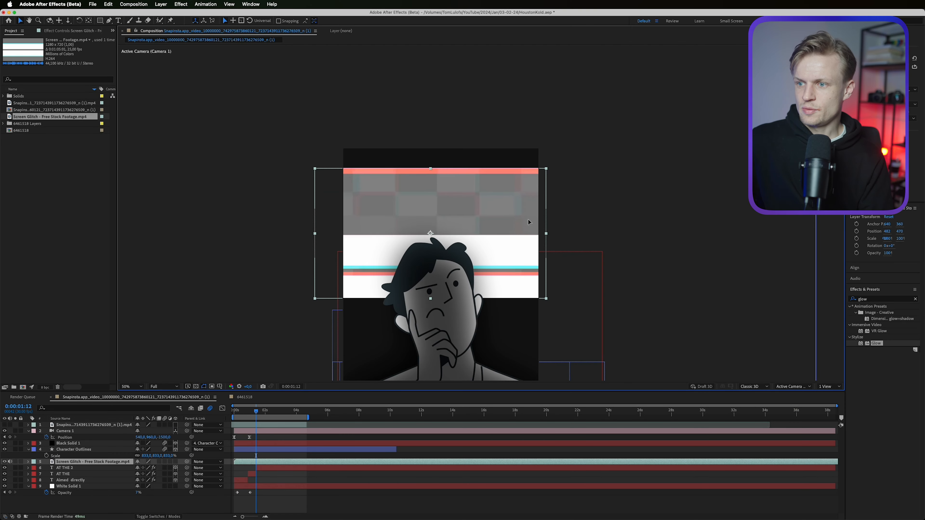
drag(529, 219, 526, 197)
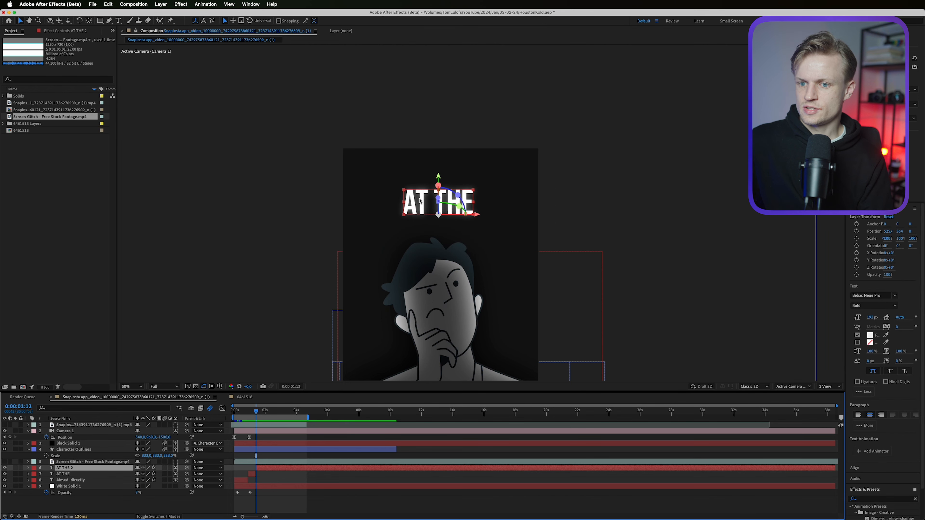
Step: Change the text of the later "AT THE" part to "destruction"
double_click(415, 196)
text(destruction)
Step: Find the Displacement Map effect and apply it to the "destruction" text layer
click(884, 499)
scroll(892, 474, down, 2)
click(886, 466)
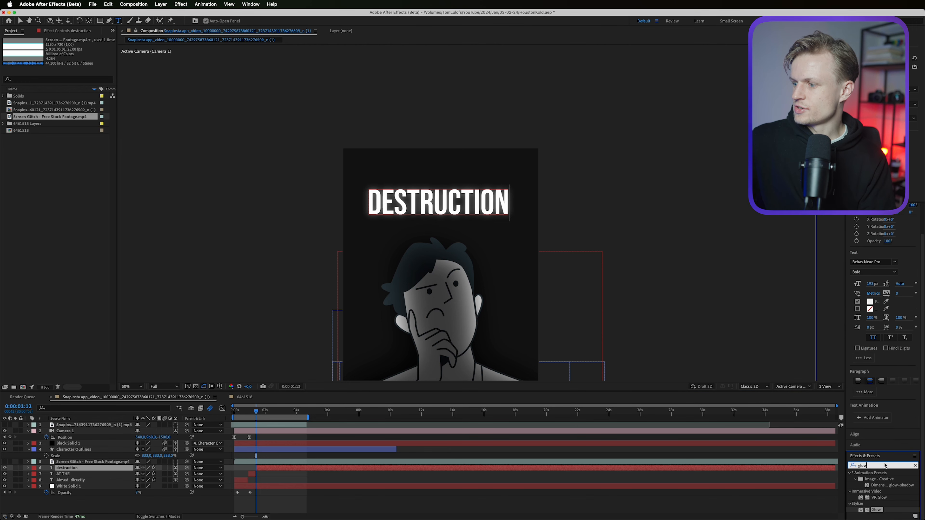
key(BackSpace)
key(BackSpace)
key(BackSpace)
key(BackSpace)
text(displ)
click(876, 492)
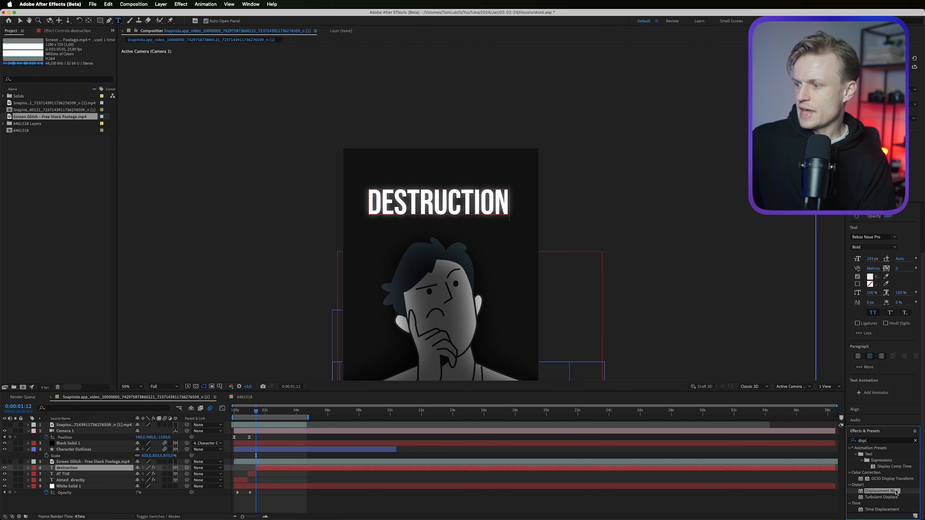
double_click(896, 493)
Step: Use the Screen Glitch footage as the Displacement Map layer for the "destruction" text
click(47, 246)
click(74, 158)
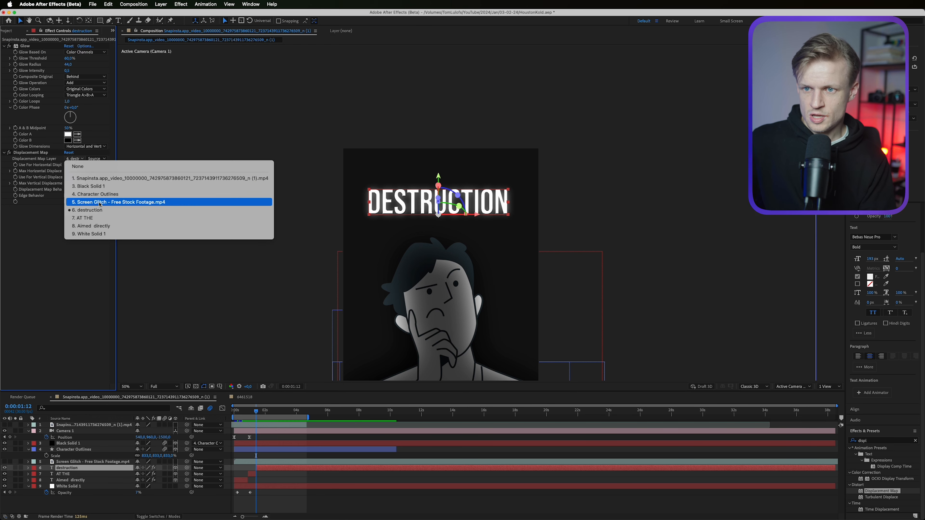
click(103, 204)
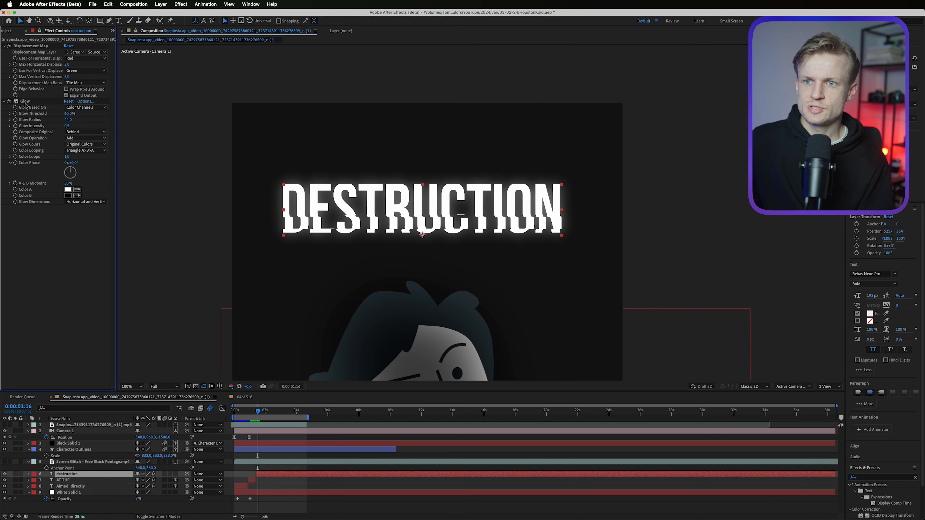
Step: Review the glitch on the "destruction" text and turn it into a 3D layer
click(25, 101)
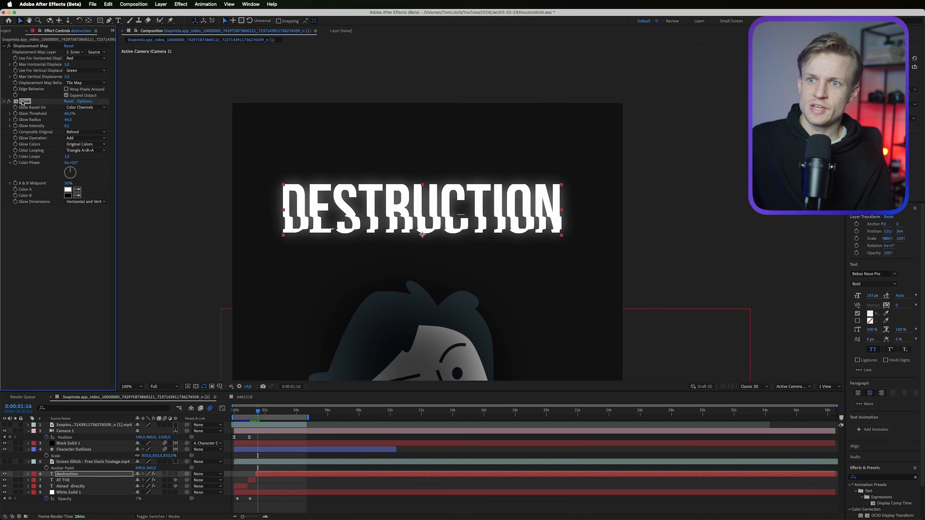
click(32, 47)
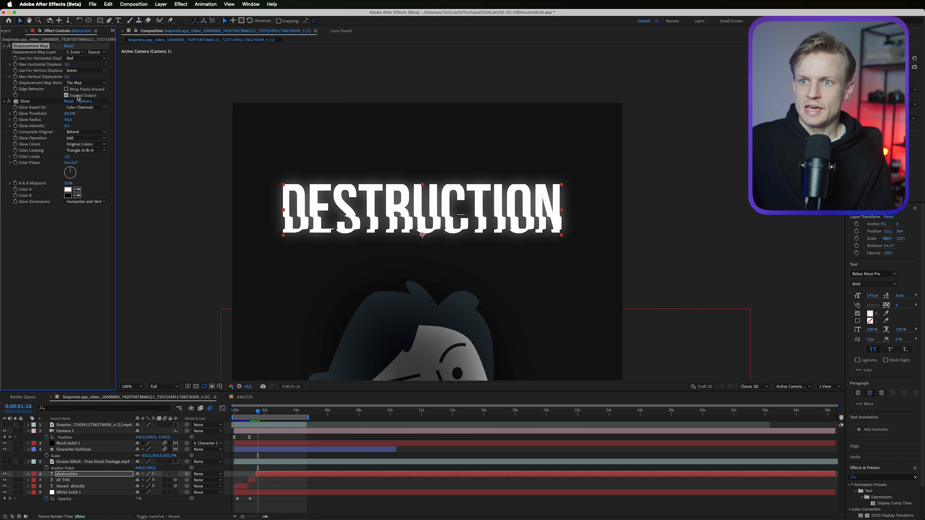
drag(257, 413, 257, 412)
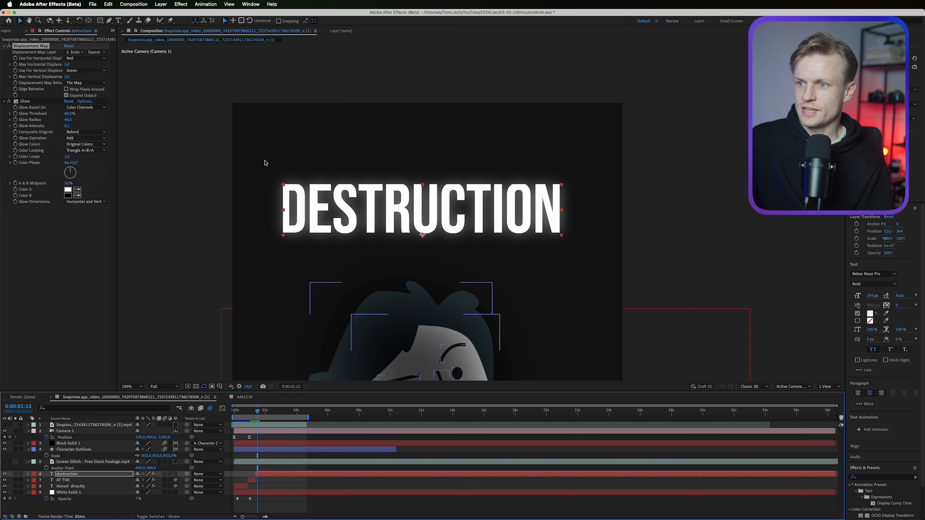
click(176, 474)
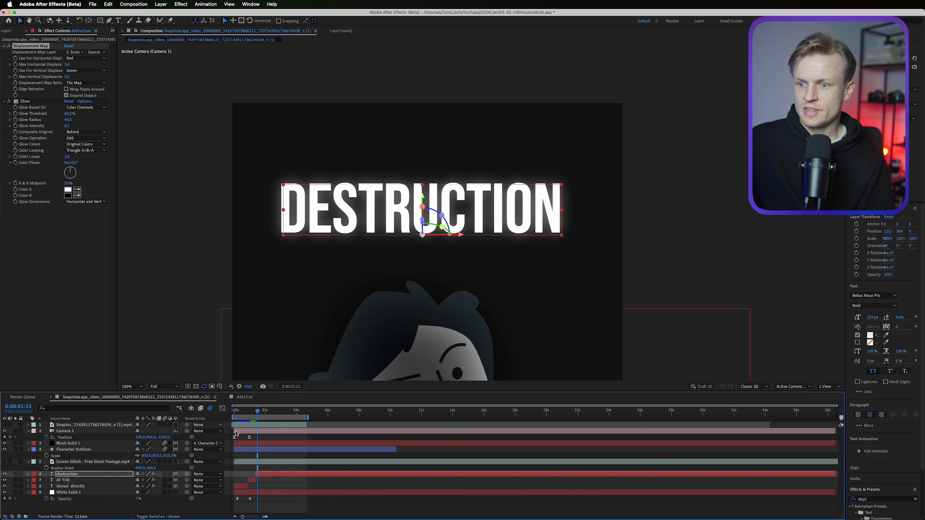
Step: Keyframe the Max Horizontal and Max Vertical Displacement at 0:00:01:12 and set both to 0 at 0:00:01:21
drag(258, 411, 258, 417)
key(p)
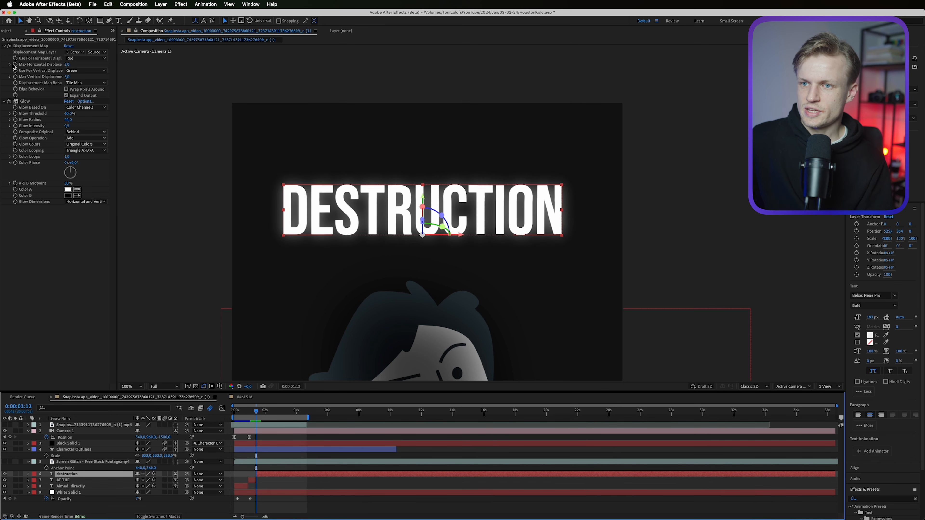
click(23, 85)
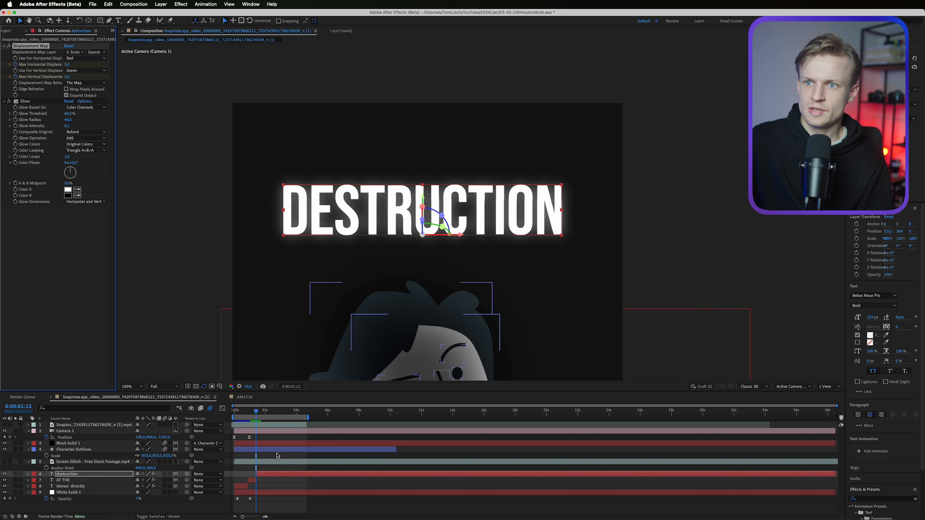
drag(259, 412, 261, 412)
click(66, 76)
text(0)
click(67, 65)
text(0)
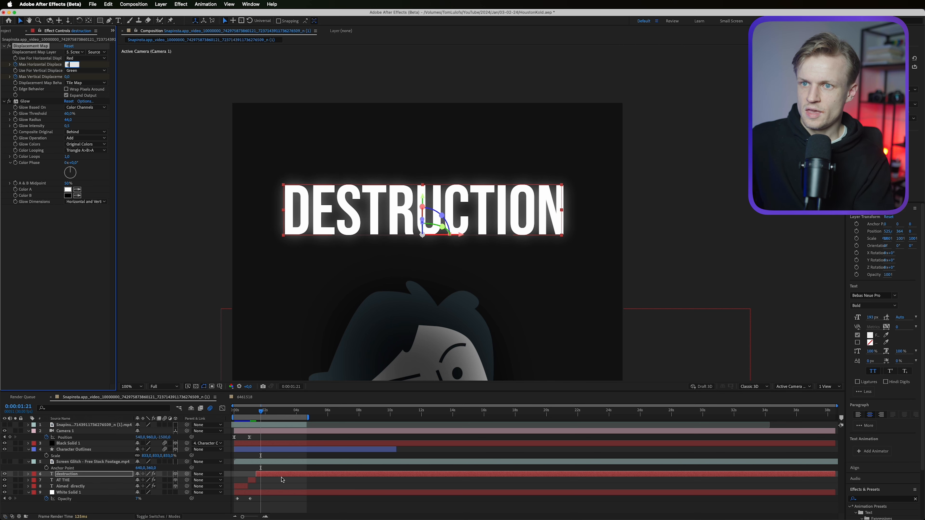
Step: Duplicate the "destruction" text layer with the playhead at 0:00:01:12 and give the copy a cyan fill
click(280, 475)
drag(259, 413, 256, 413)
key(space)
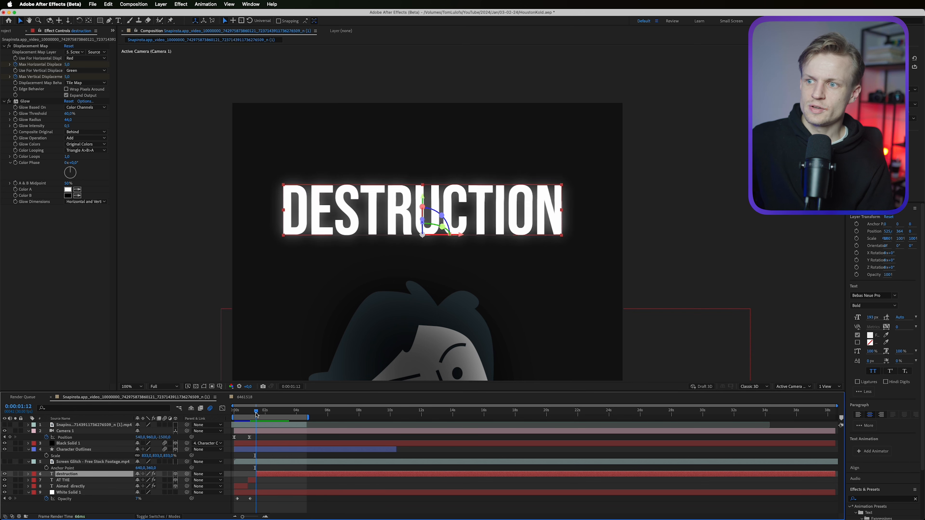
scroll(239, 433, up, 3)
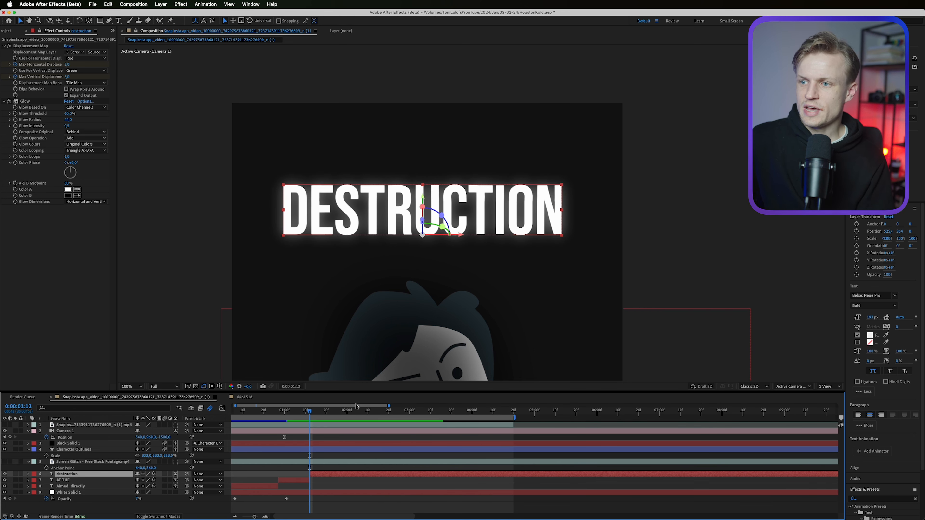
key(super+d)
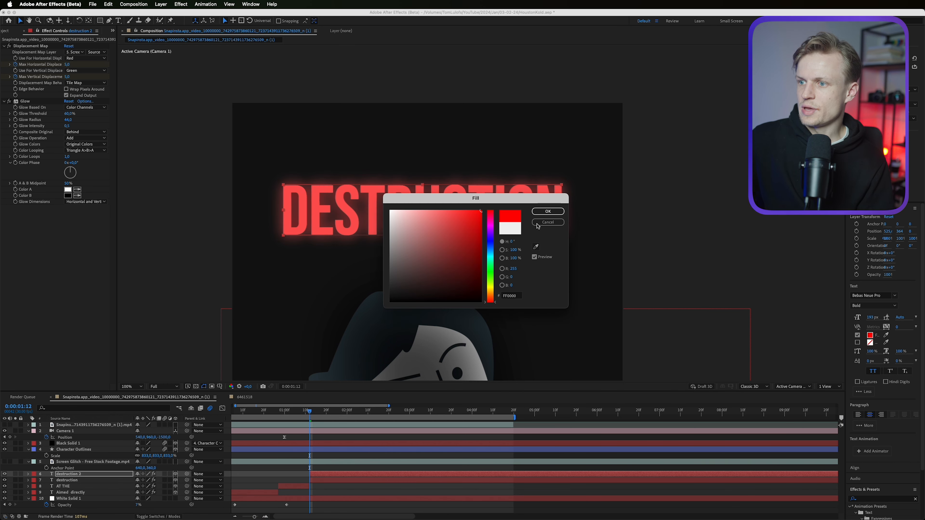
click(540, 214)
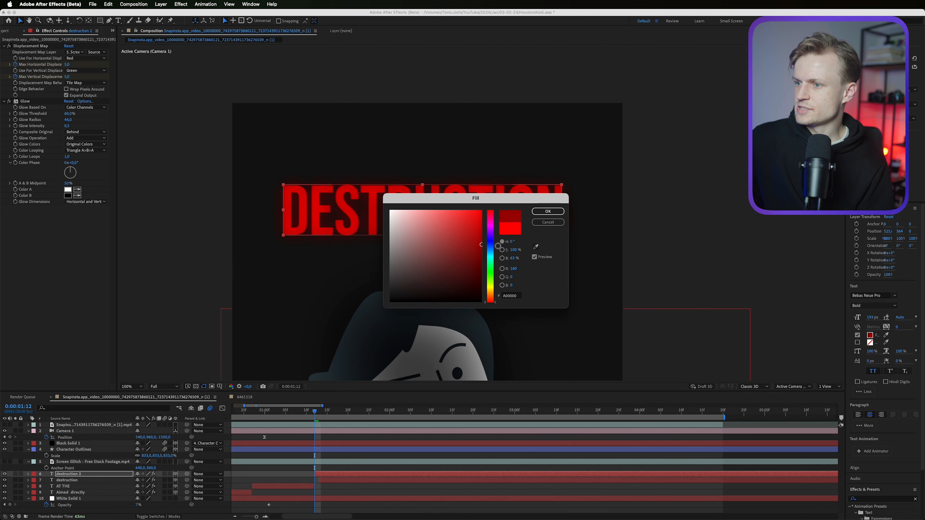
drag(492, 225, 492, 257)
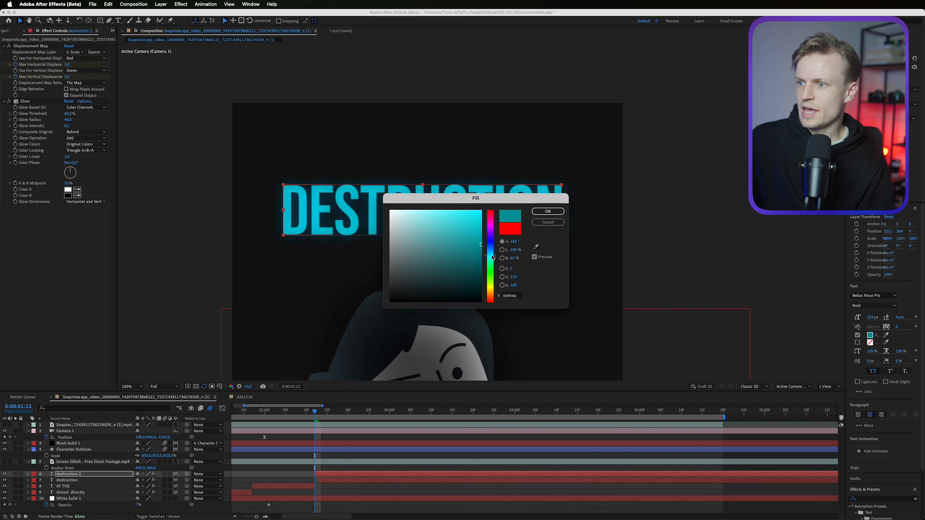
key(Return)
Step: Find the Gaussian Blur effect, apply it to the cyan "destruction" copy and soften the text
click(882, 499)
text(gaus)
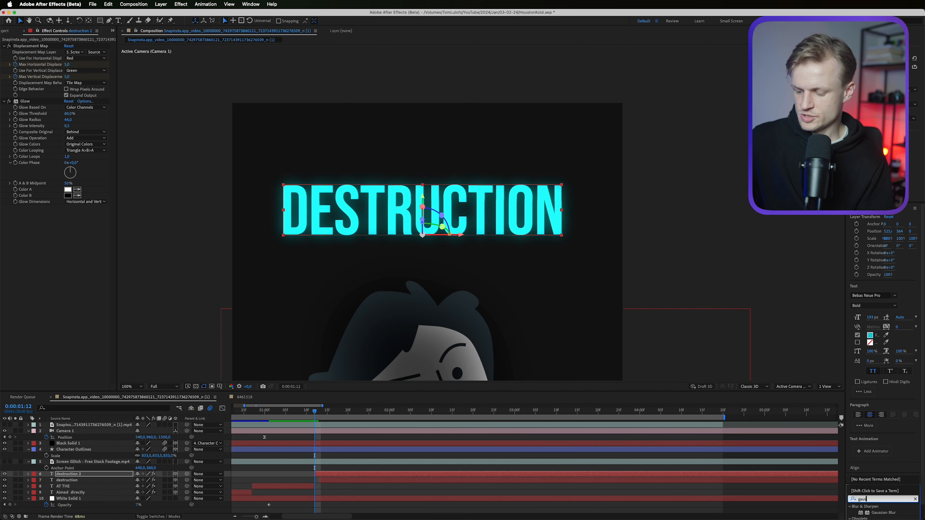
drag(872, 512, 109, 220)
key(=)
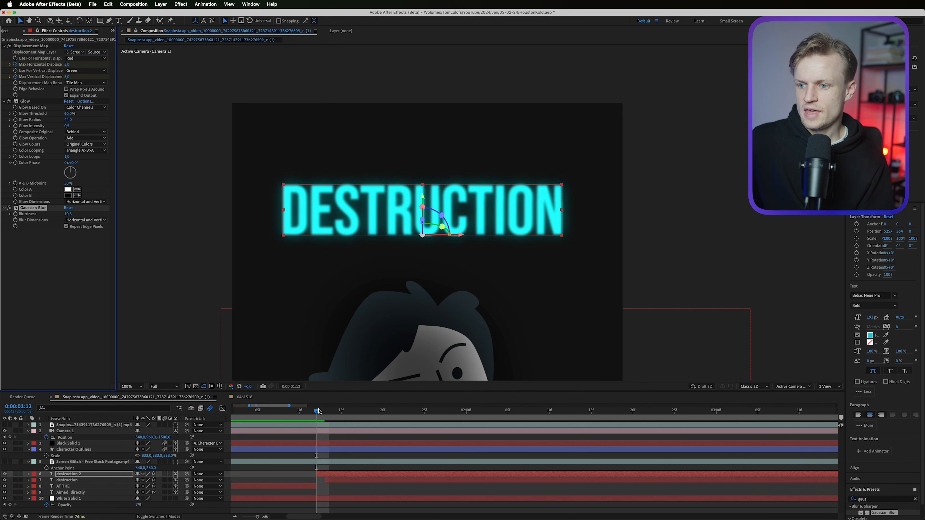
Step: Trim the cyan copy to the single frame at 0:00:01:12 and give the original "destruction" text a blue-violet fill, cutting it at 0:00:01:15
mouse_move(318, 411)
mouse_down()
mouse_move(327, 412)
mouse_move(319, 413)
mouse_up()
key(alt+])
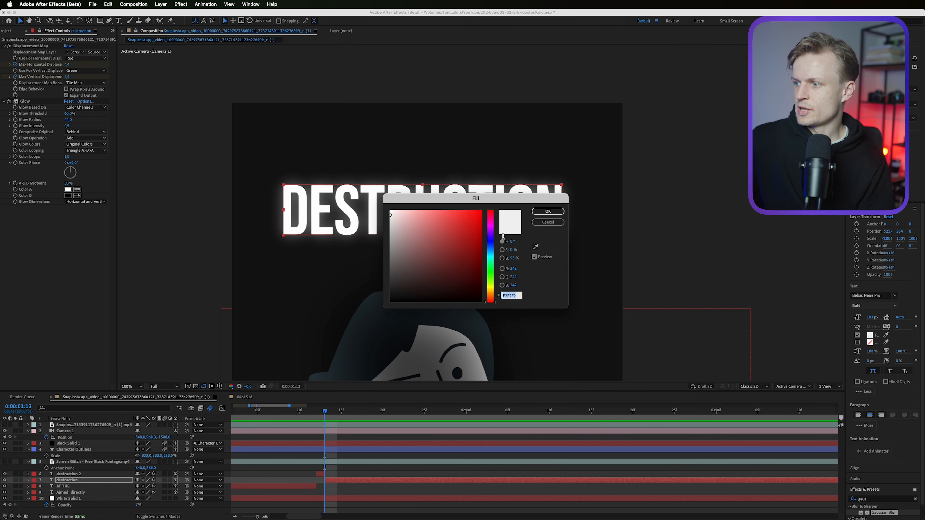
click(486, 239)
drag(474, 243, 458, 211)
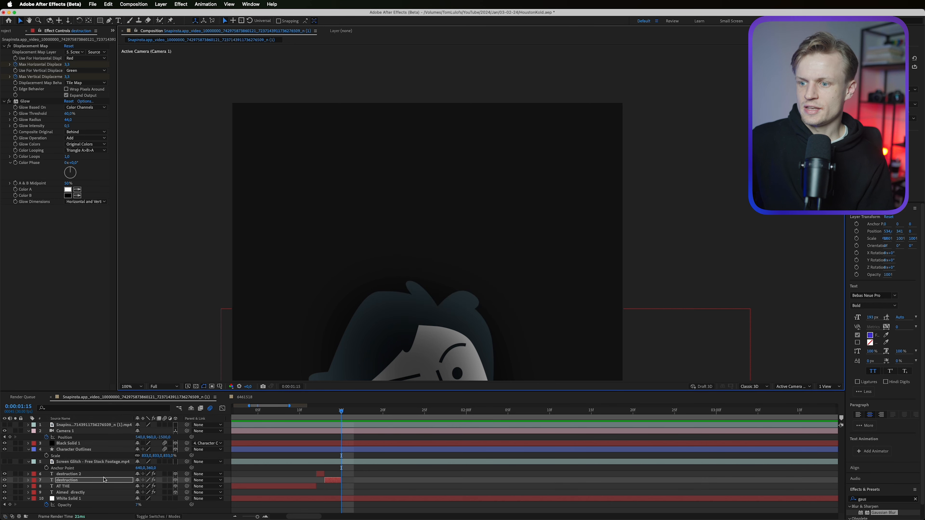
Step: Duplicate the blue-violet "destruction" layer, start the copy at 0:00:01:15, lengthen it and move its text to about 542, 356
click(103, 480)
key(super+d)
key([)
drag(358, 481, 474, 481)
drag(453, 179, 457, 185)
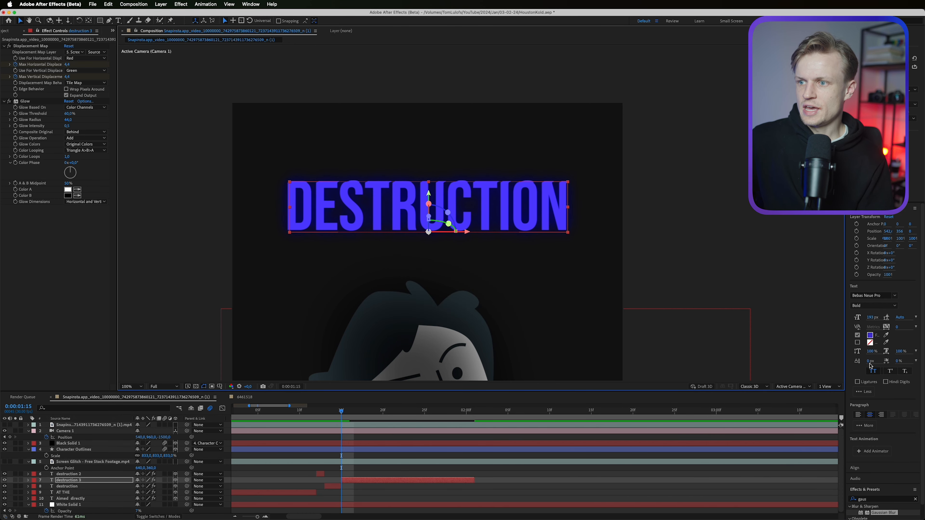
Step: Set the newest "destruction" copy's fill to red and preview the color glitch from 0:00:01:12
click(870, 335)
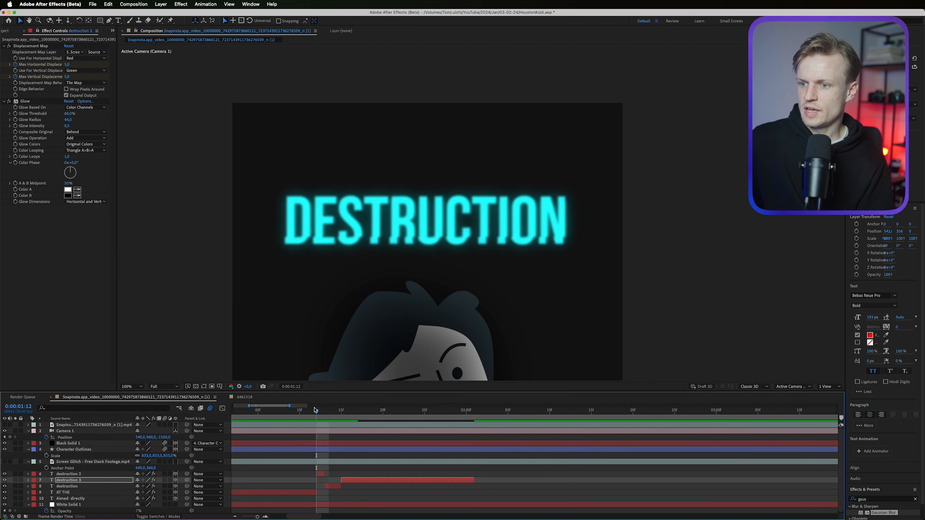
key(space)
key(space)
key(space)
key(space)
click(323, 411)
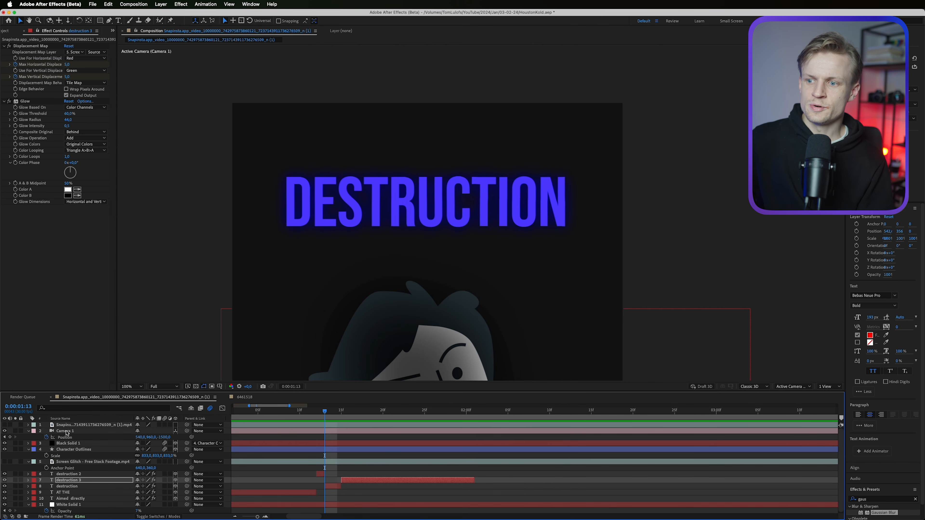
Step: Keyframe Camera 1's Position at 0:00:01:13, moving it in to a Z of -1380 and reducing its Y value
click(66, 431)
scroll(469, 171, down, 4)
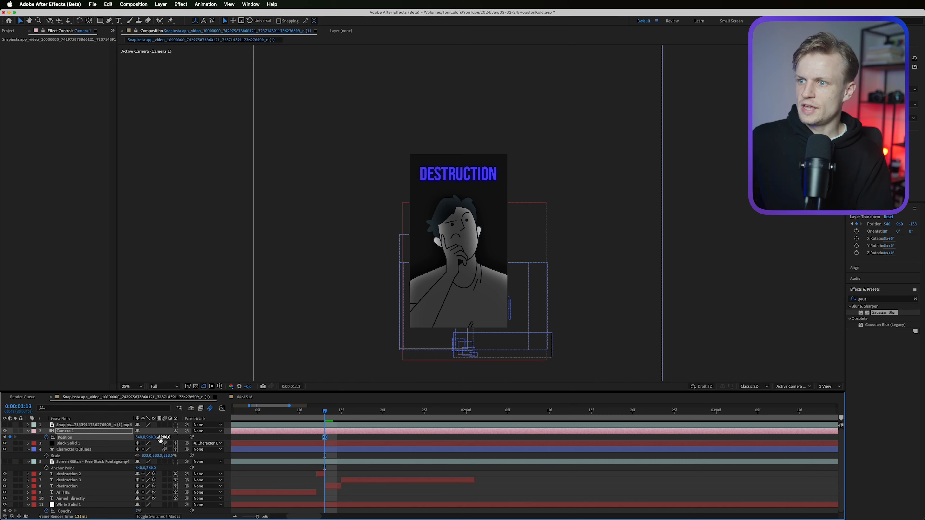
drag(153, 440, 125, 440)
key(minus)
key(minus)
mouse_move(325, 411)
mouse_down()
mouse_move(341, 417)
mouse_move(312, 417)
mouse_up()
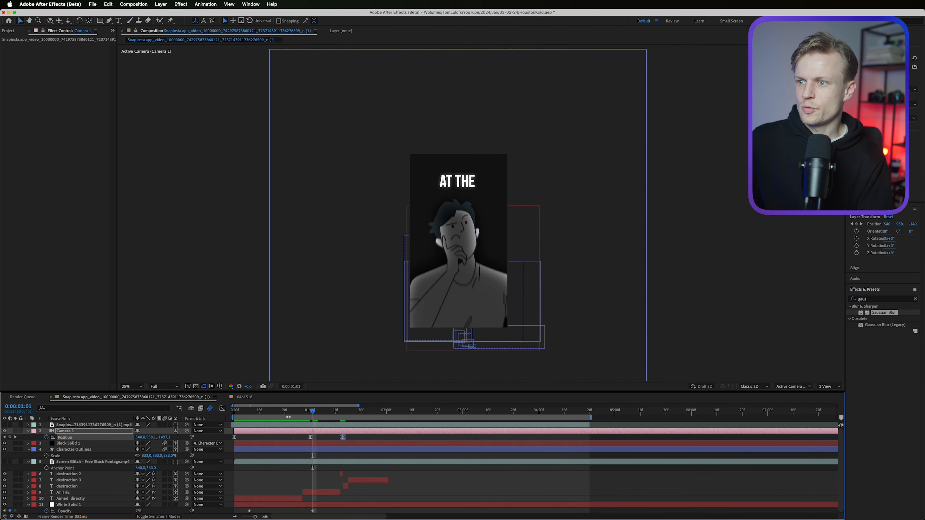
Step: Keyframe Camera 1's X Rotation at -1° on 0:00:00:20 and a slightly positive angle on 0:00:01:10, and review the tilt
key(r)
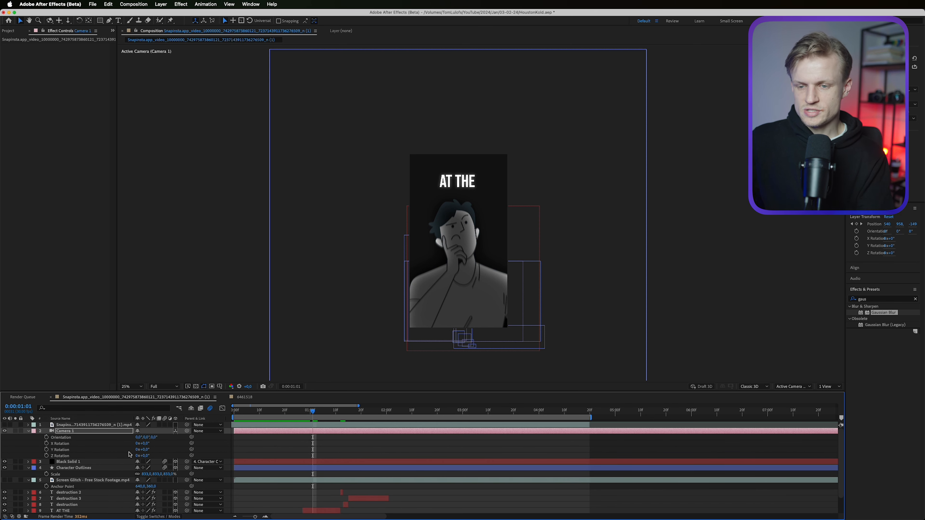
mouse_move(140, 450)
mouse_down()
mouse_move(150, 454)
mouse_move(143, 444)
mouse_up()
key(super+z)
key(super+z)
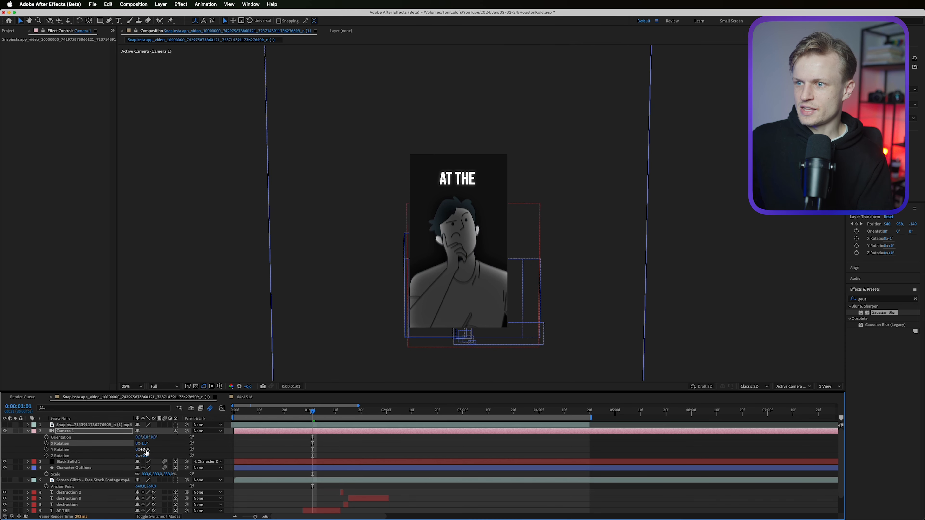
click(335, 411)
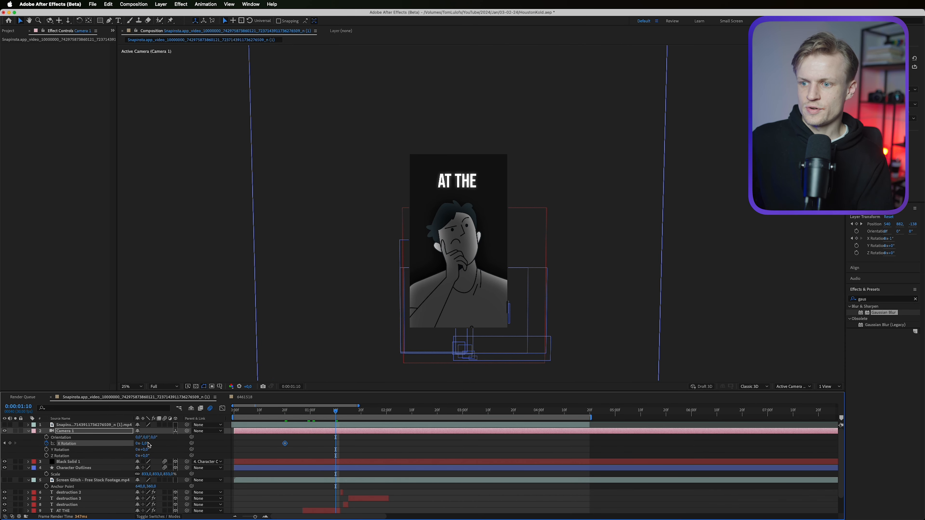
drag(147, 444, 151, 445)
drag(270, 413, 247, 414)
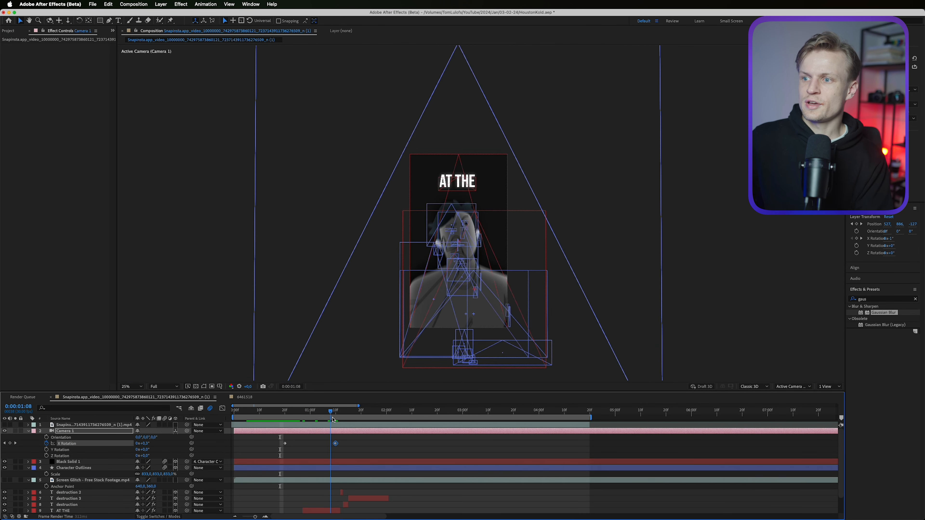
drag(334, 419, 261, 413)
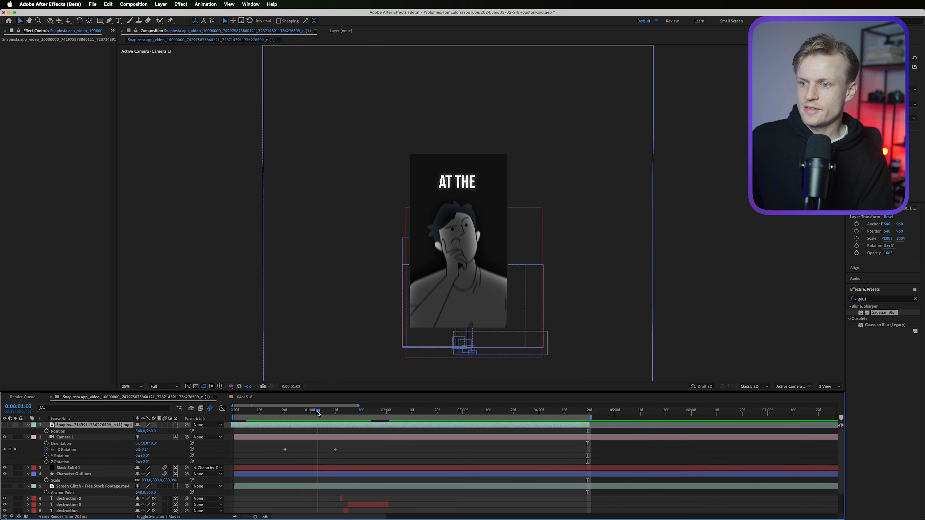
drag(318, 412, 307, 412)
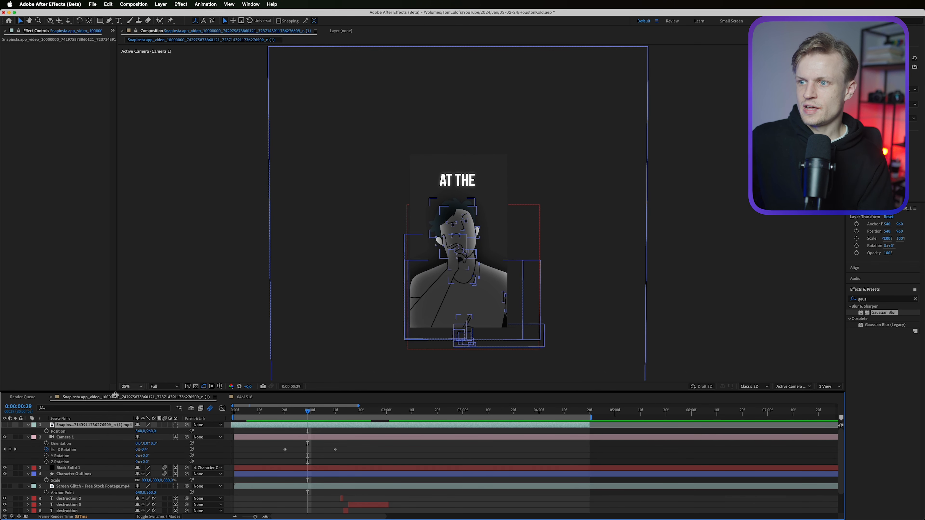
Step: Create an adjustment layer directly above Camera 1 and apply VR Chromatic Aberrations to it
click(59, 438)
click(160, 4)
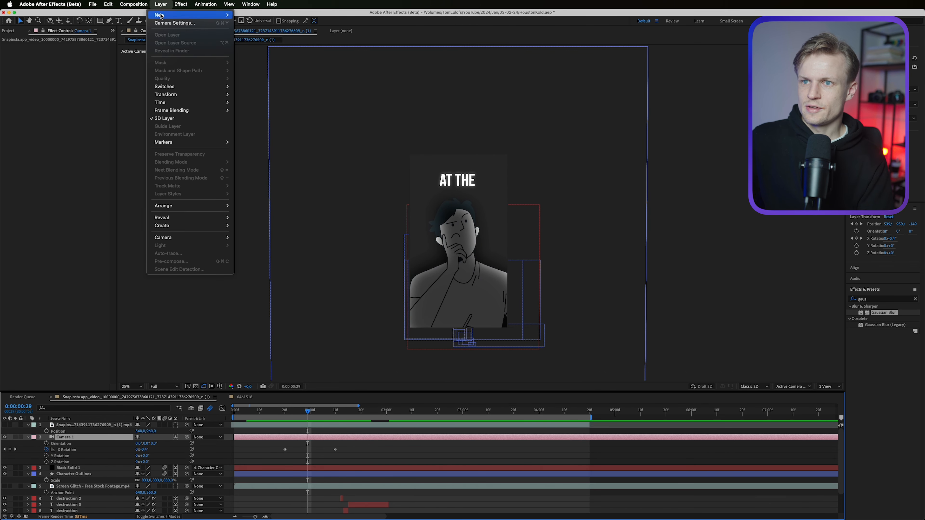
mouse_move(172, 17)
click(256, 62)
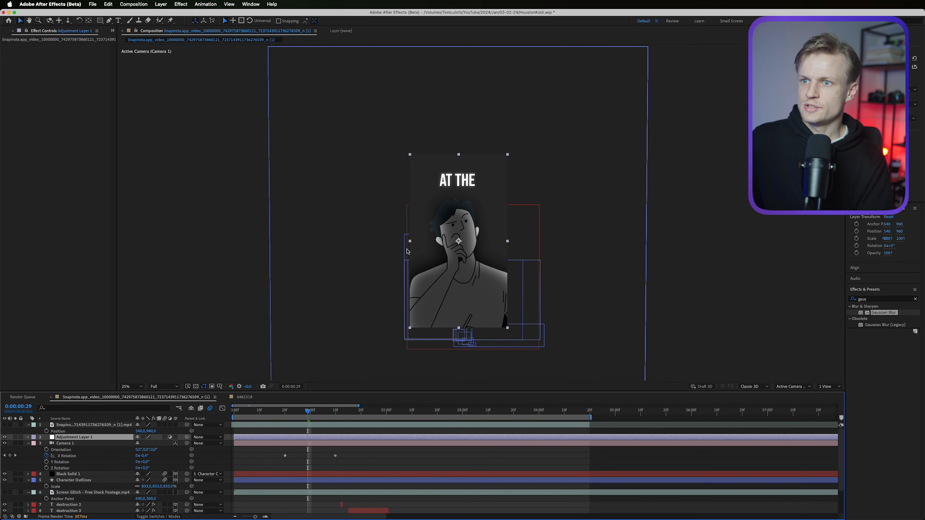
click(915, 299)
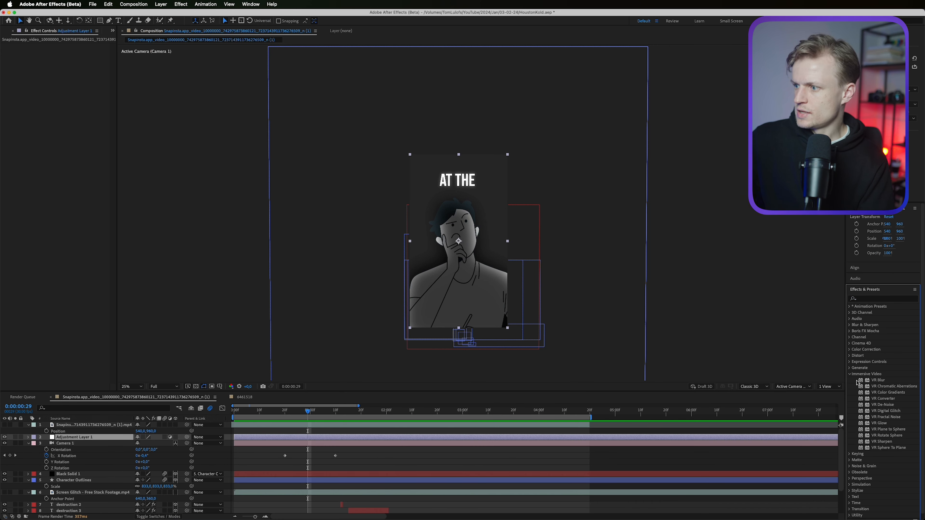
double_click(897, 387)
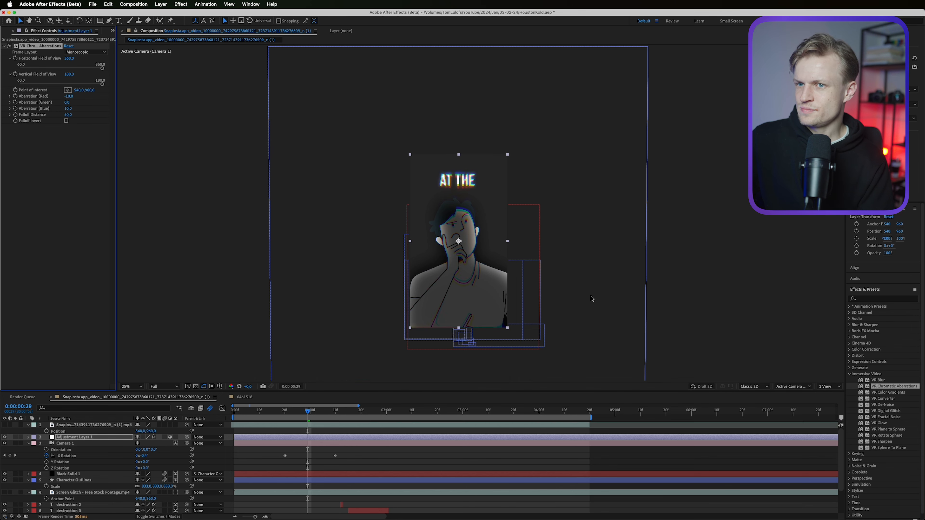
Step: Tune the adjustment layer's red, green and blue aberration and its Falloff Distance to a subtle color fringe
scroll(461, 169, up, 4)
drag(61, 84, 52, 84)
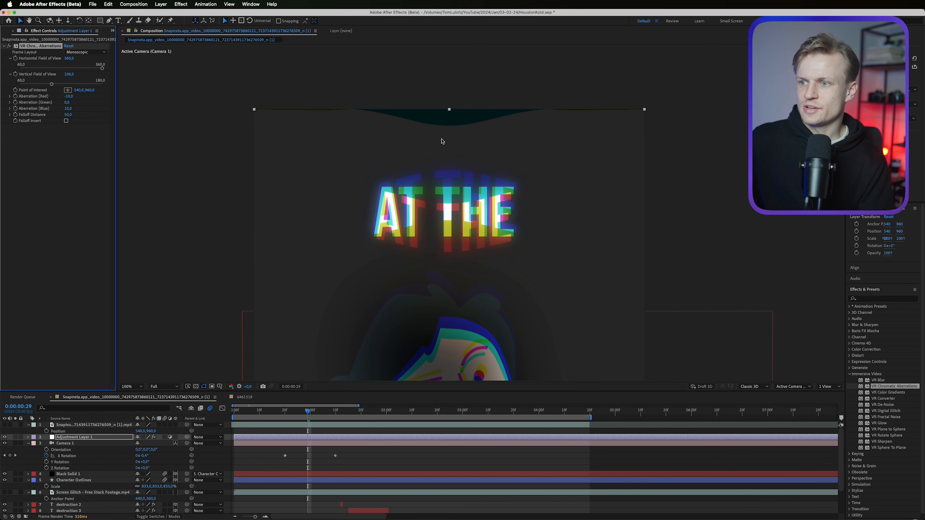
scroll(442, 142, down, 2)
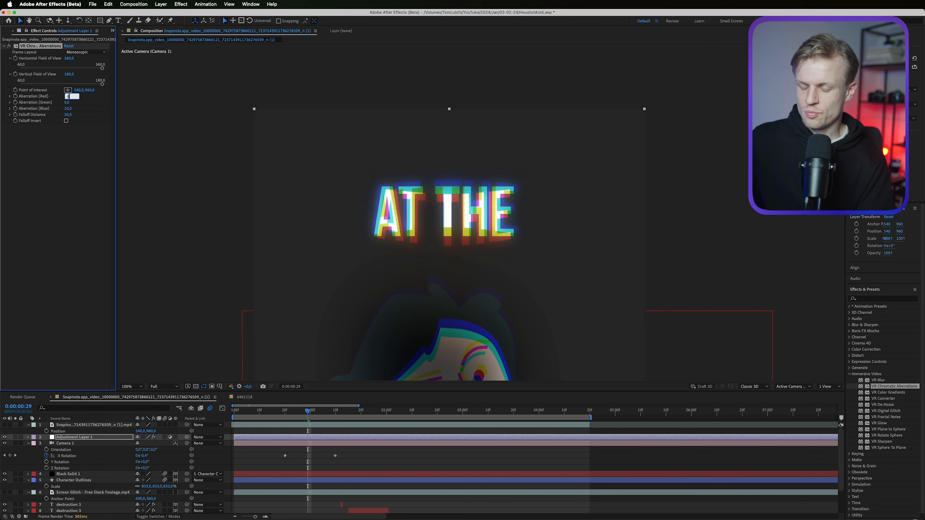
key(Return)
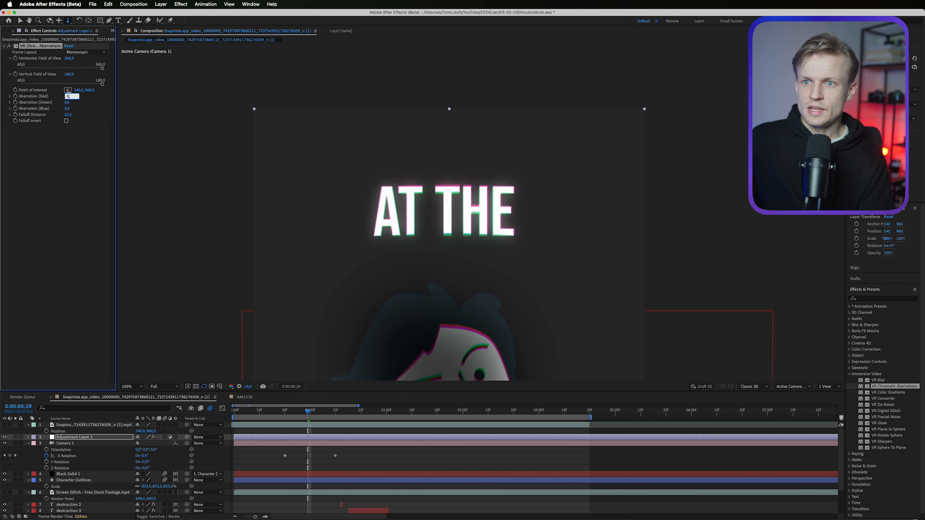
click(67, 109)
text(0)
key(Return)
drag(69, 115, 2, 122)
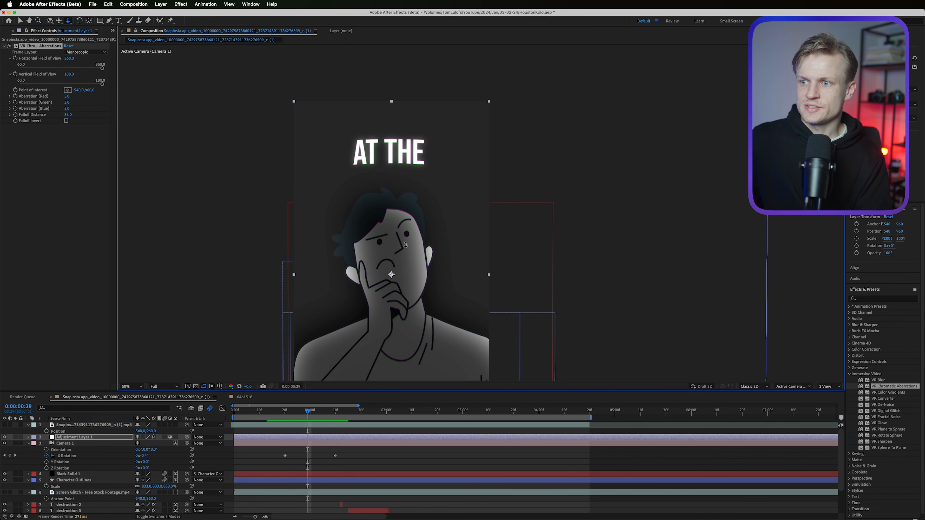
Step: Switch to Chrome and choose a cartoon brain from the Freepik results for "brains illustration"
key(super+Tab)
key(Escape)
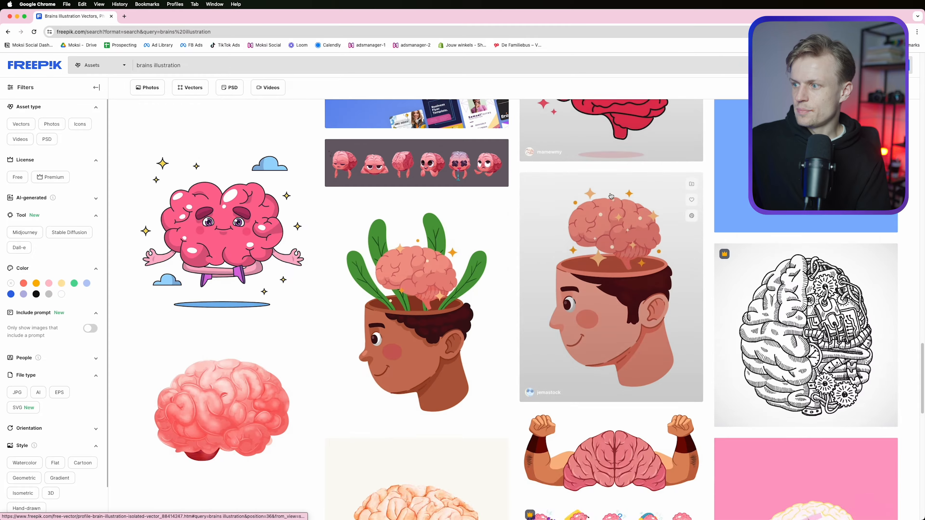
scroll(601, 172, up, 3)
click(601, 172)
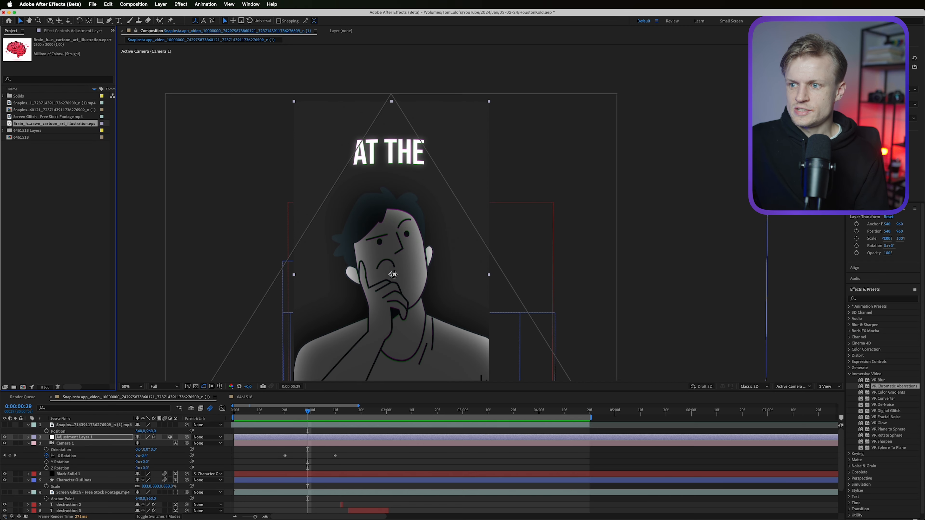
Step: Make the brain illustration a 3D layer and create editable shapes from its vector artwork
click(175, 425)
right_click(85, 425)
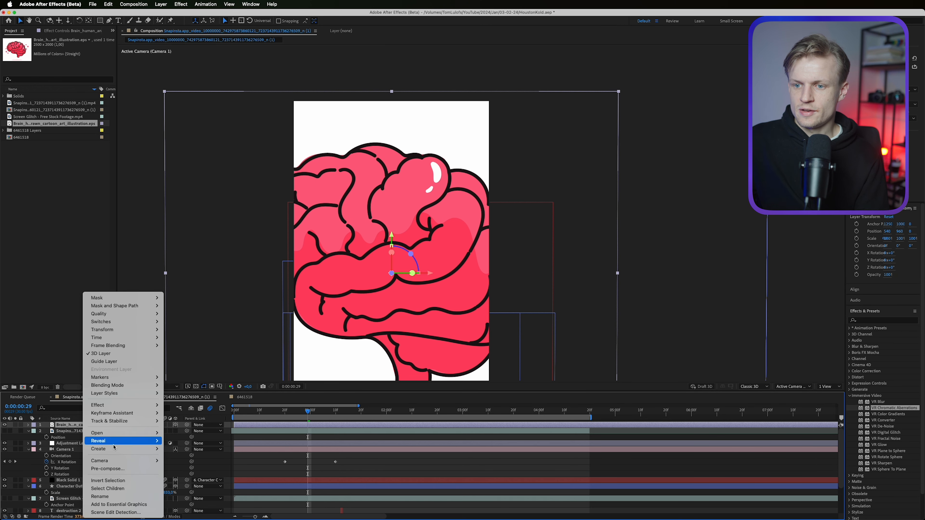
mouse_move(114, 447)
click(197, 473)
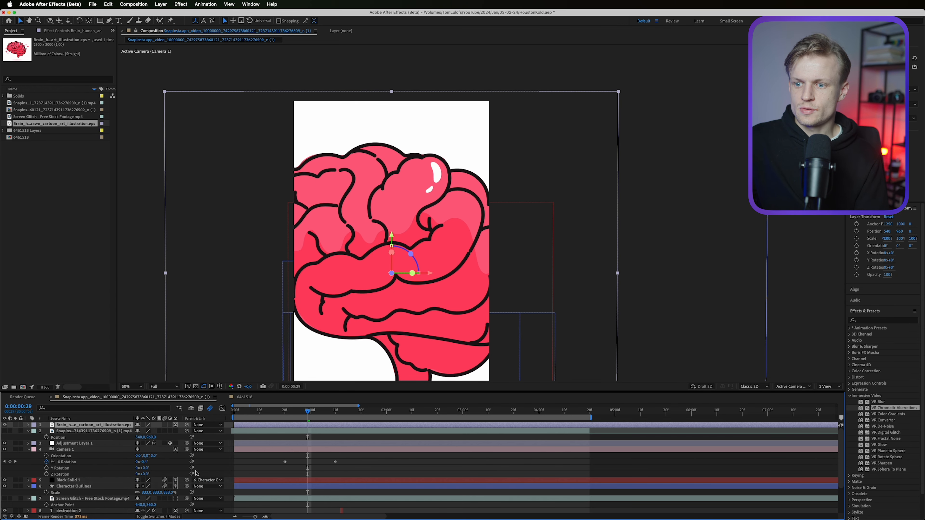
Step: Scale the brain outlines layer to 24% and delete its white background shape
key(s)
drag(161, 432, 131, 432)
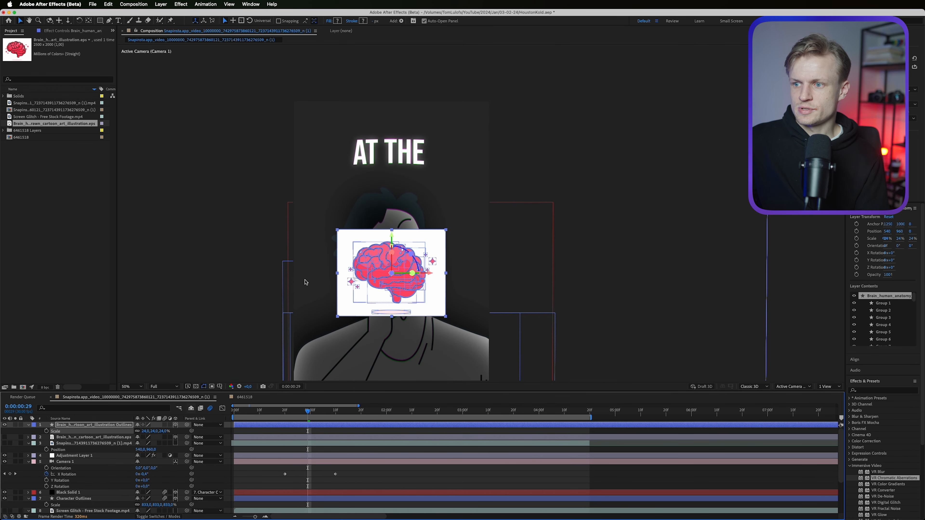
click(437, 301)
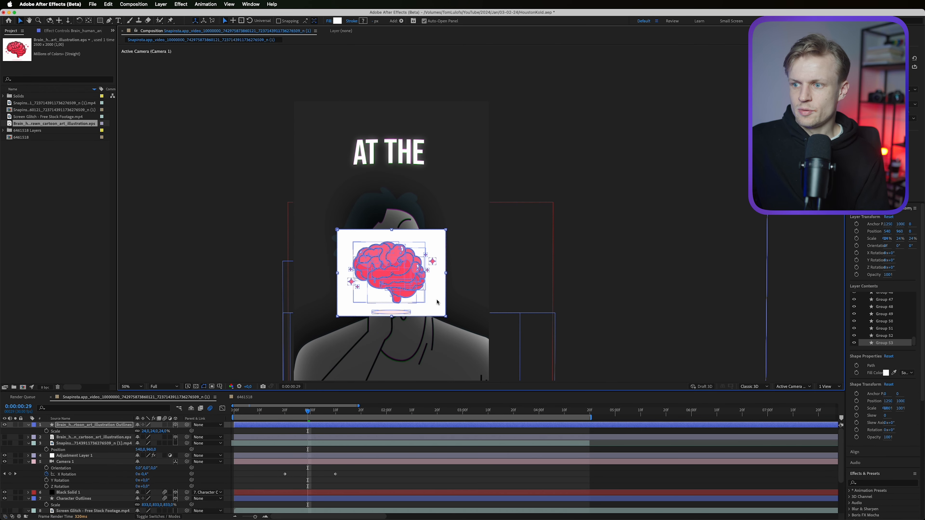
key(Delete)
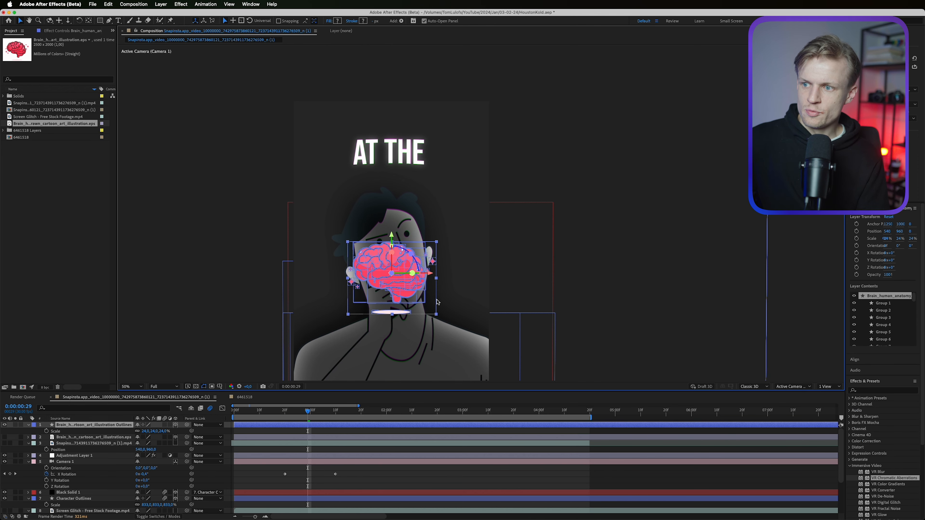
Step: Delete the pink sparkle shapes surrounding the brain from the brain outlines layer
key(period)
drag(406, 309, 547, 192)
key(period)
click(568, 178)
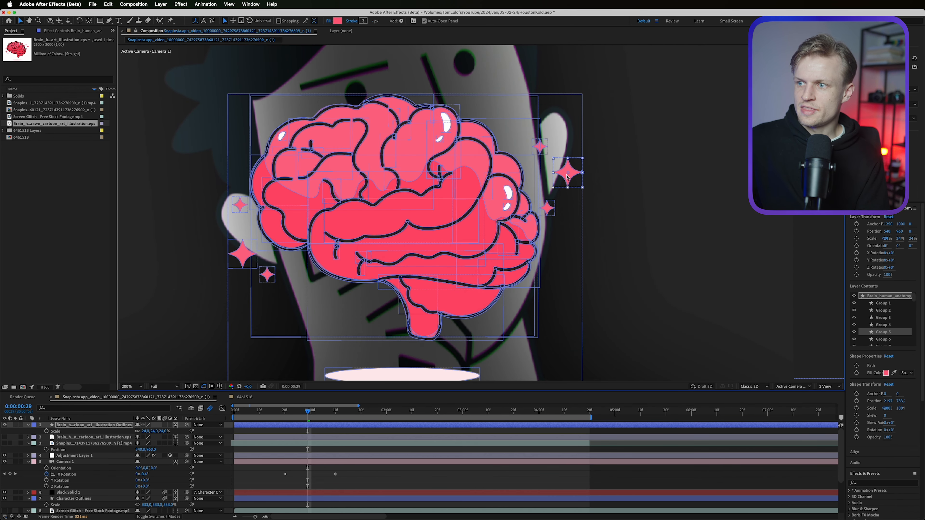
key(Delete)
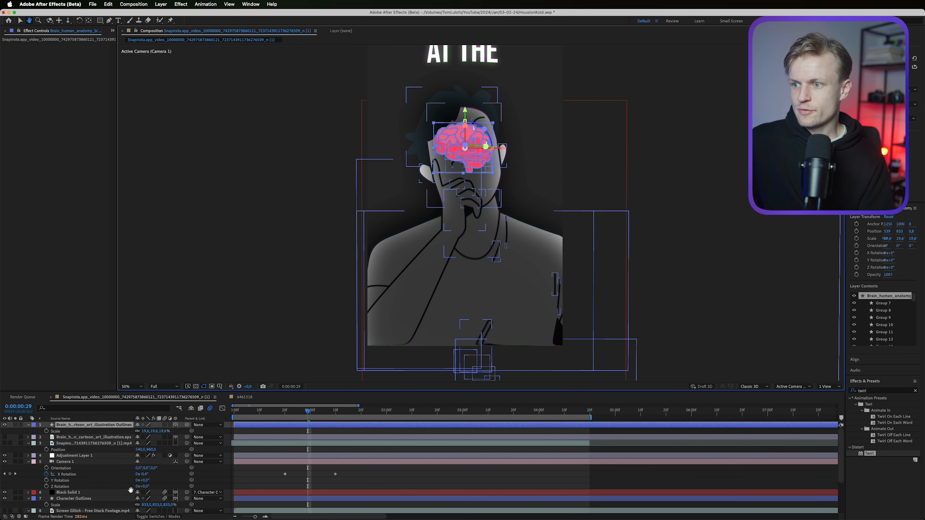
Step: Enable opacity keyframing on Black Solid 1 with a 79% keyframe at 0:00:00:29
click(64, 494)
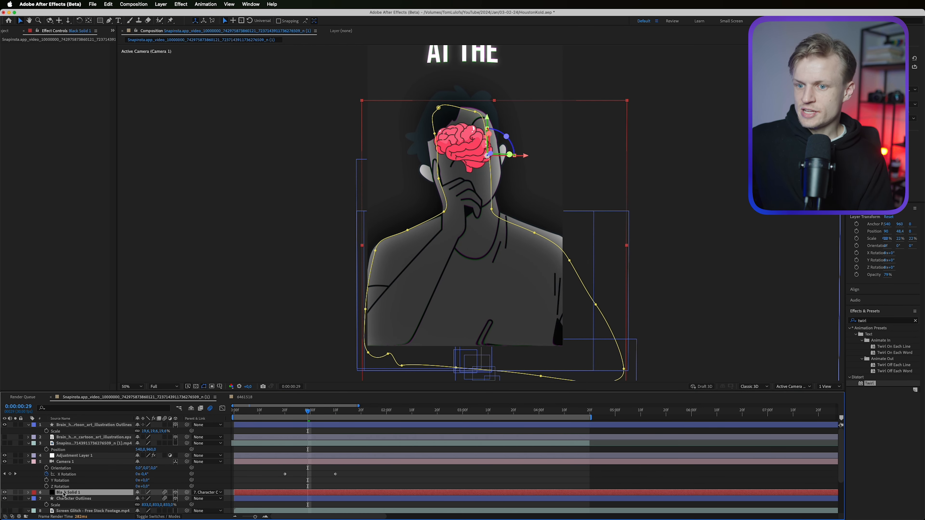
key(t)
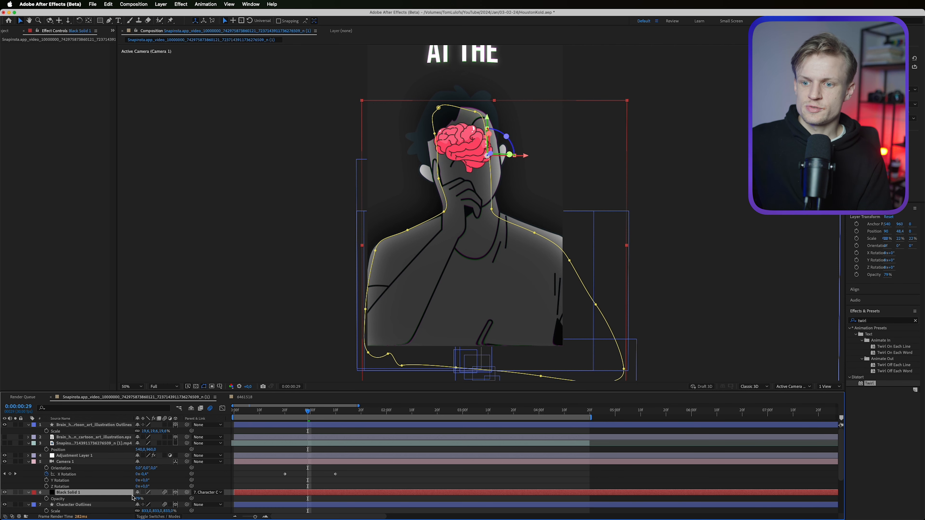
click(47, 499)
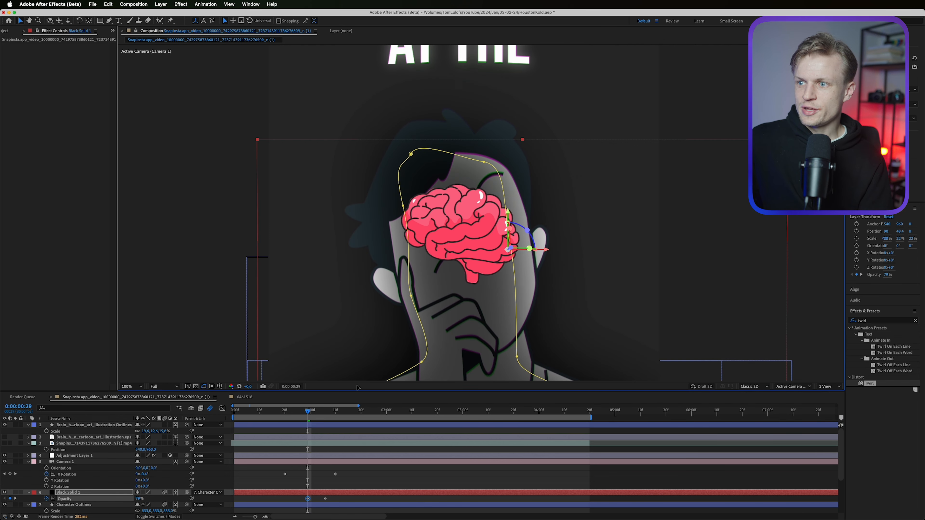
Step: Show the reference video and scrub to its brain shot around 0:00:02:20 to examine the effect
click(321, 451)
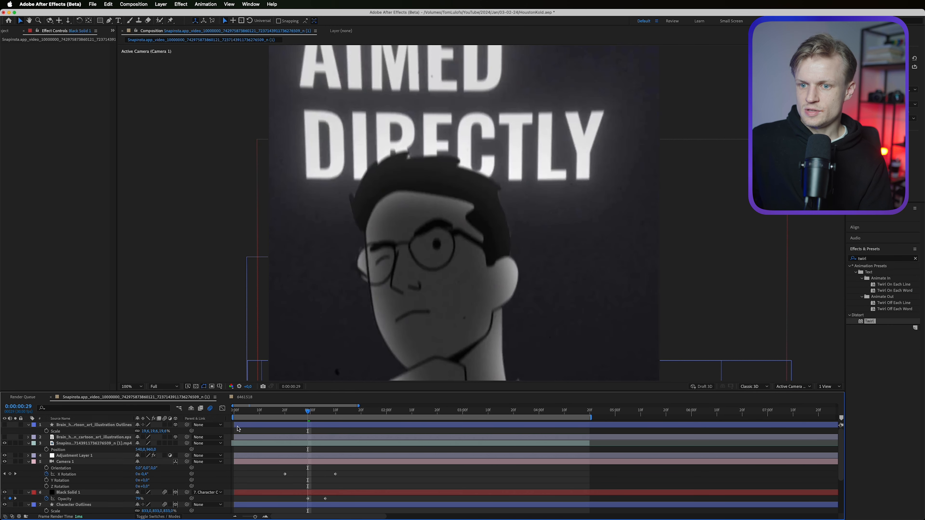
drag(305, 416, 437, 412)
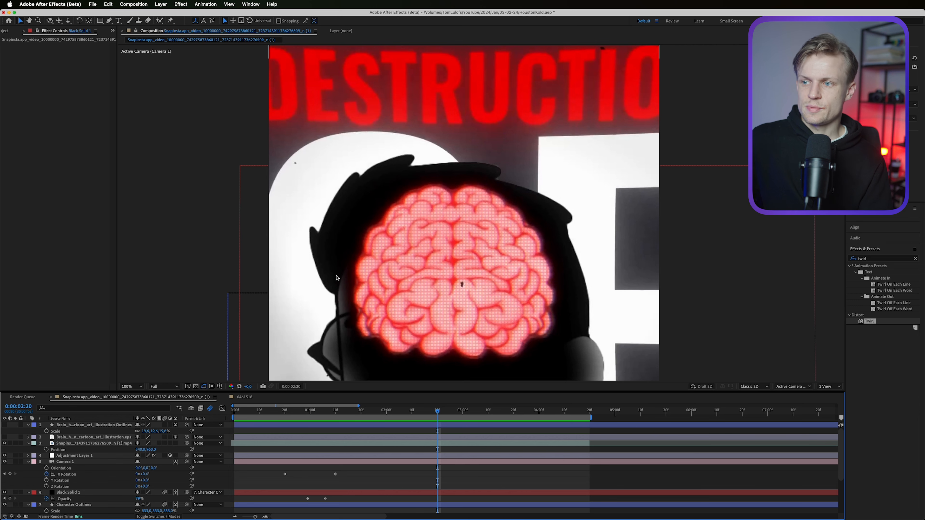
drag(428, 405, 451, 412)
drag(451, 412, 448, 412)
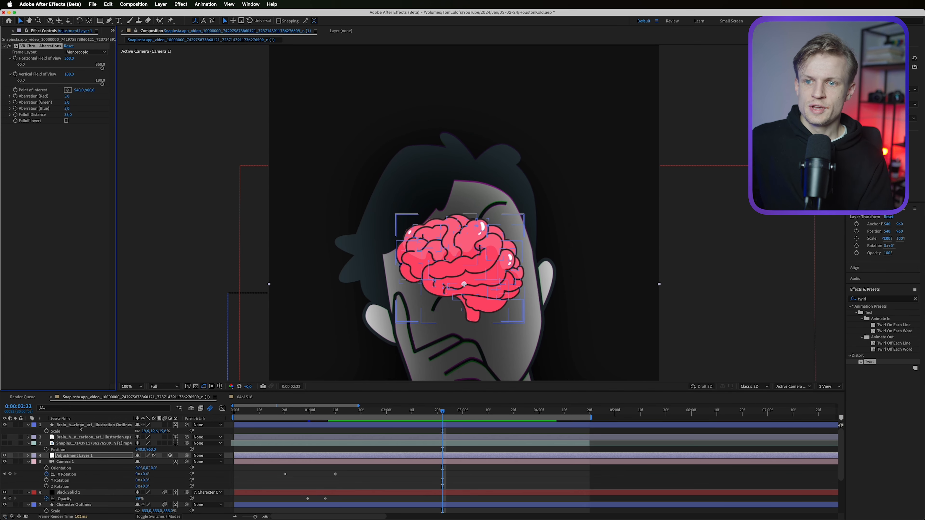
Step: Paste the VR Chromatic Aberrations effect onto the brain outlines layer and raise its red aberration to 9
click(80, 425)
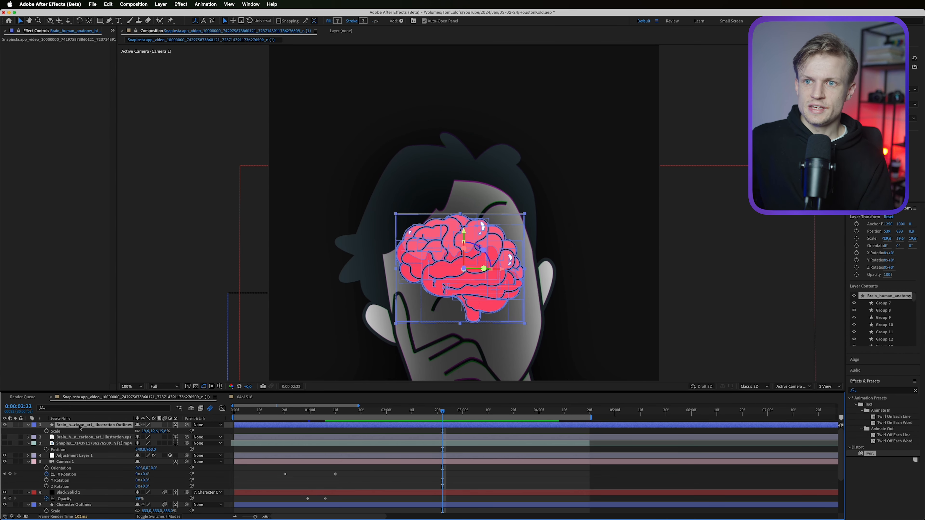
key(super+v)
drag(471, 253, 451, 270)
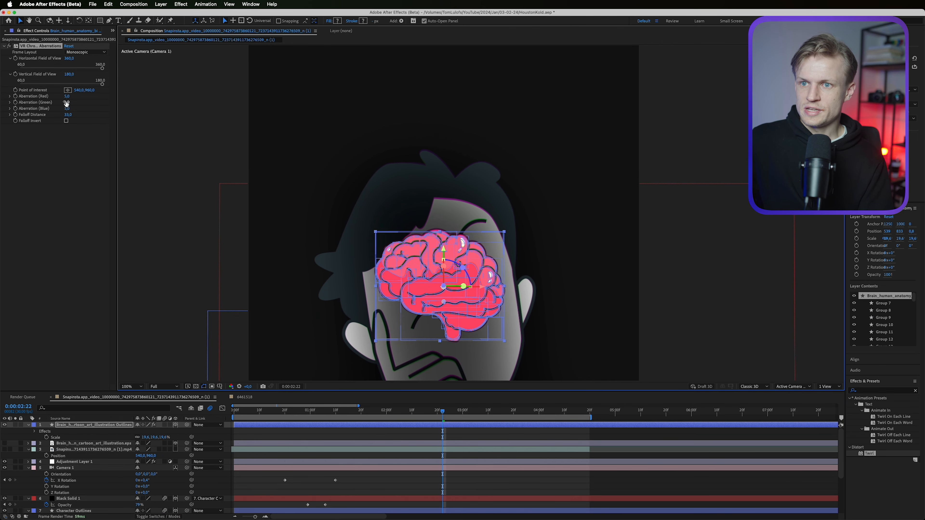
scroll(390, 266, up, 1)
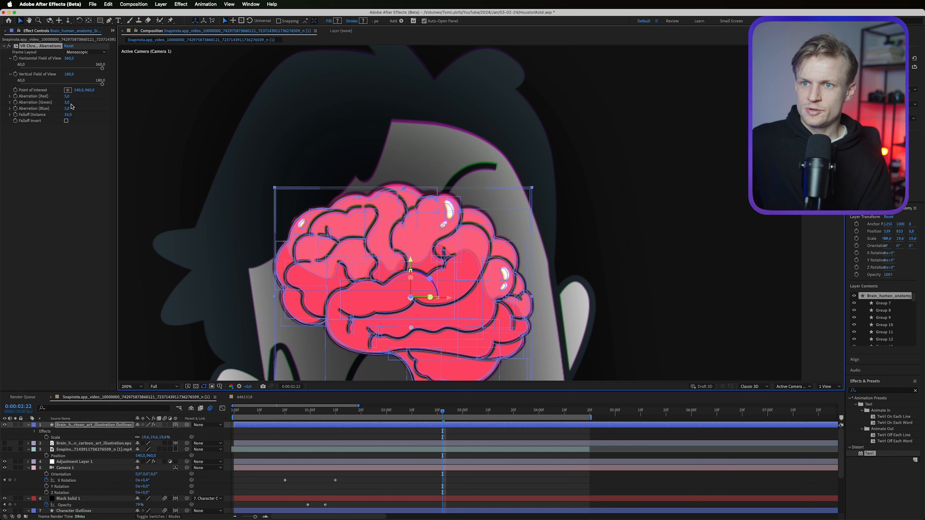
drag(68, 98, 69, 98)
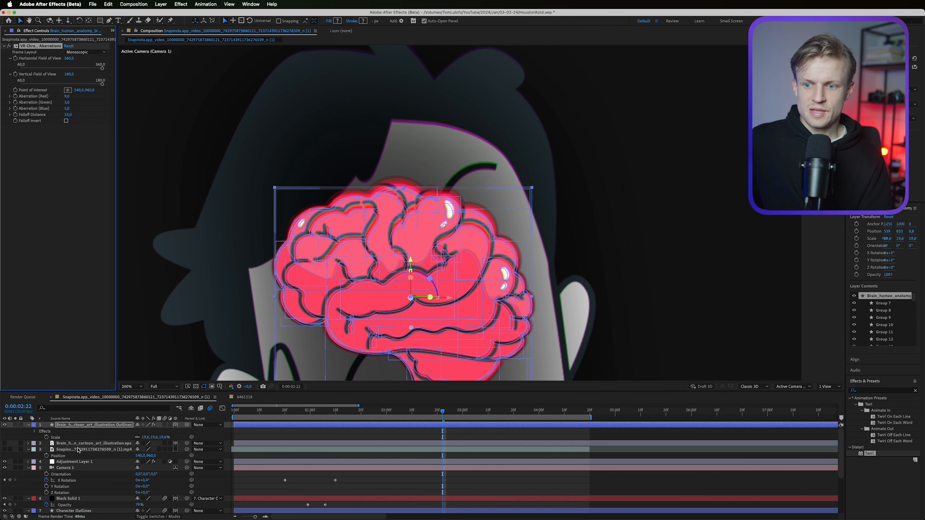
Step: Copy the Displacement Map effect from the destruction 2 text layer to the brain outlines layer
scroll(79, 450, down, 3)
click(69, 505)
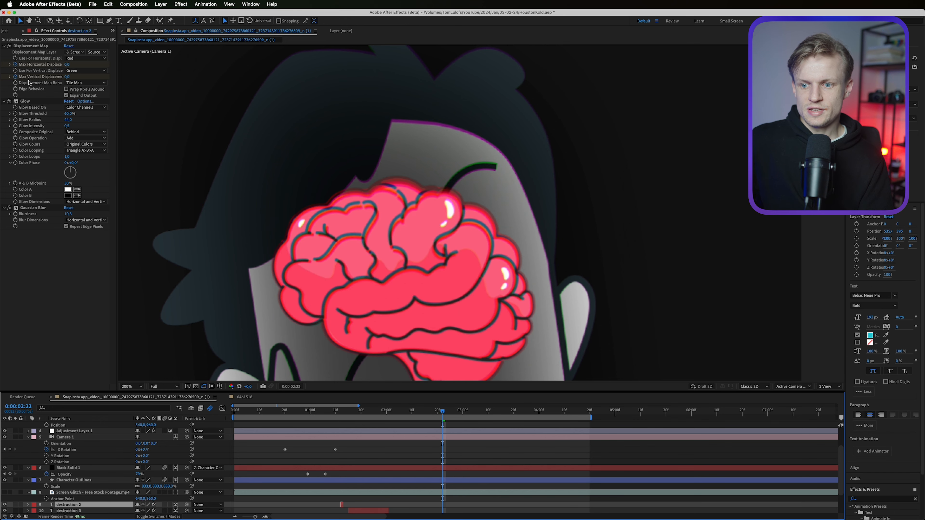
click(30, 47)
scroll(67, 443, up, 3)
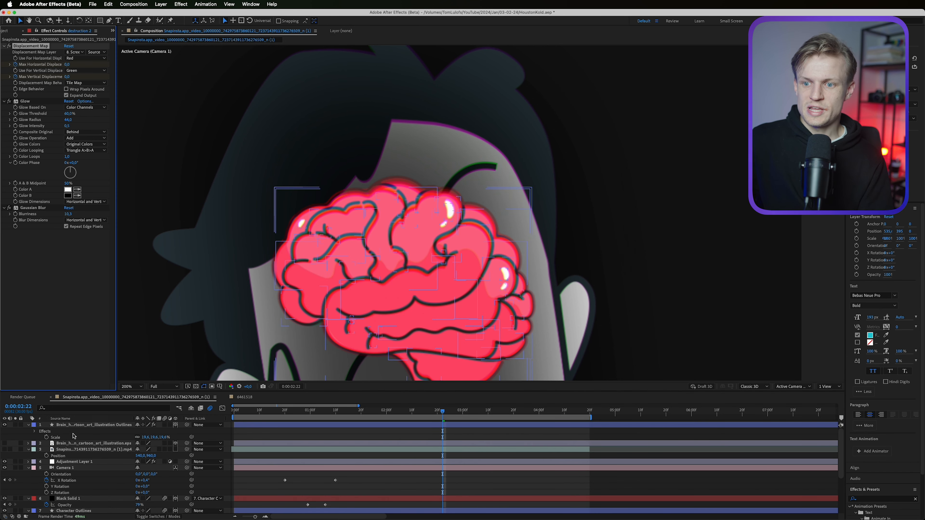
click(67, 444)
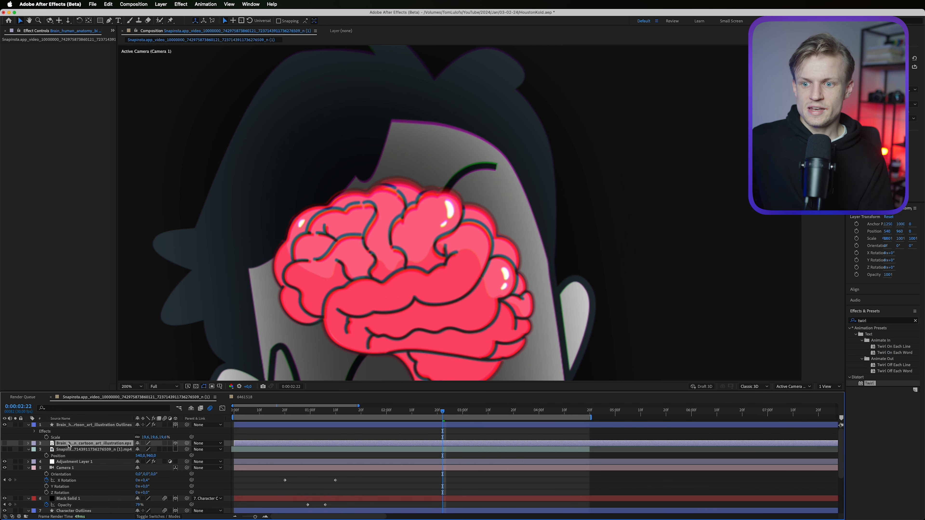
click(89, 425)
key(super+v)
Step: Apply Turbulent Displace to the brain outlines, reduce its Amount and Size, and keyframe Evolution at 0:00:02:21
click(886, 389)
text(turb)
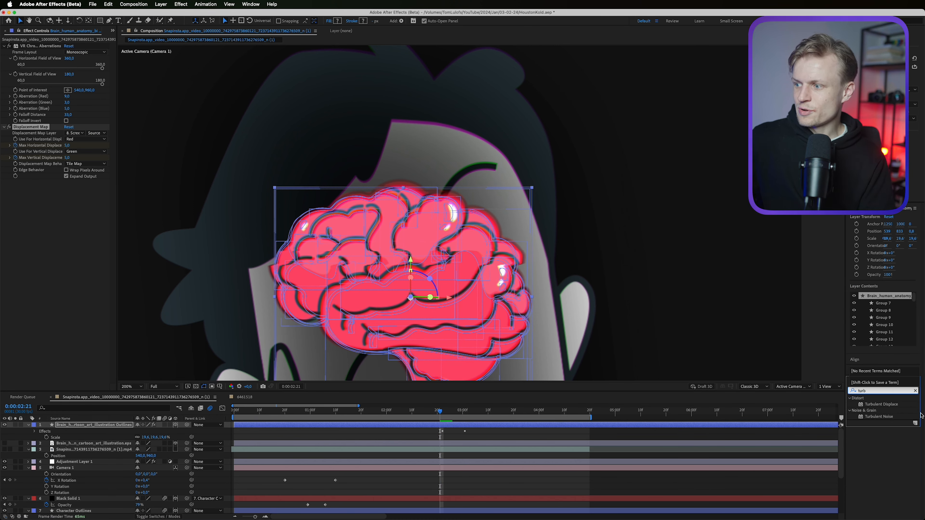
drag(881, 404, 40, 204)
click(92, 227)
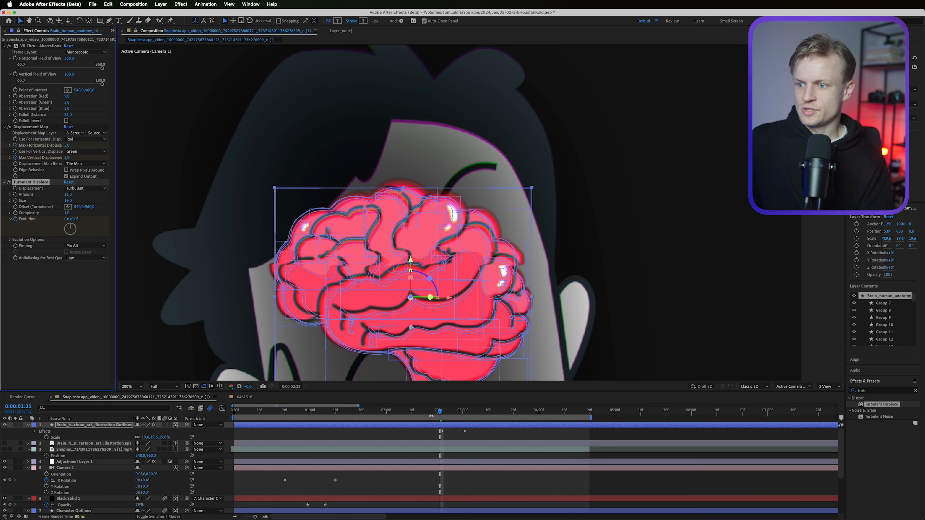
Step: Keyframe the Turbulent Displace Evolution to 2x+12° at 0:00:01:23 and check the resulting wobble
click(369, 411)
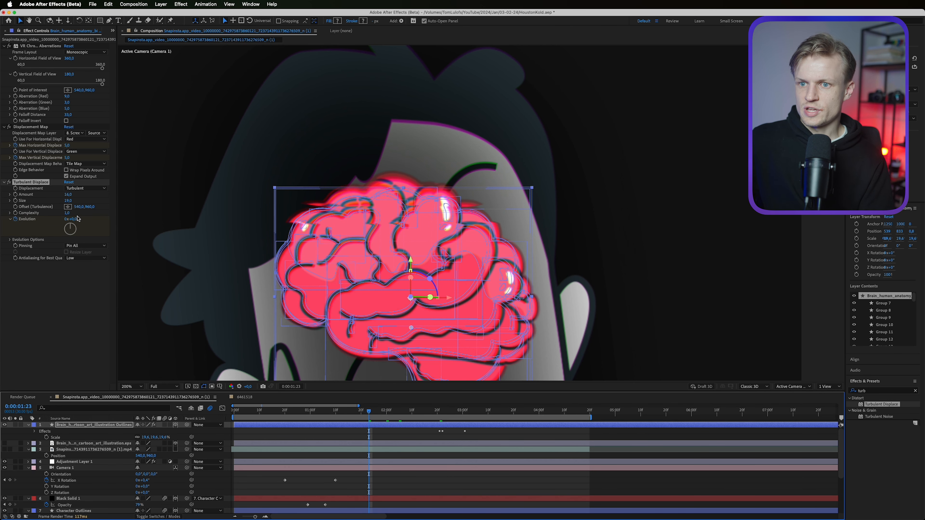
drag(74, 219, 508, 222)
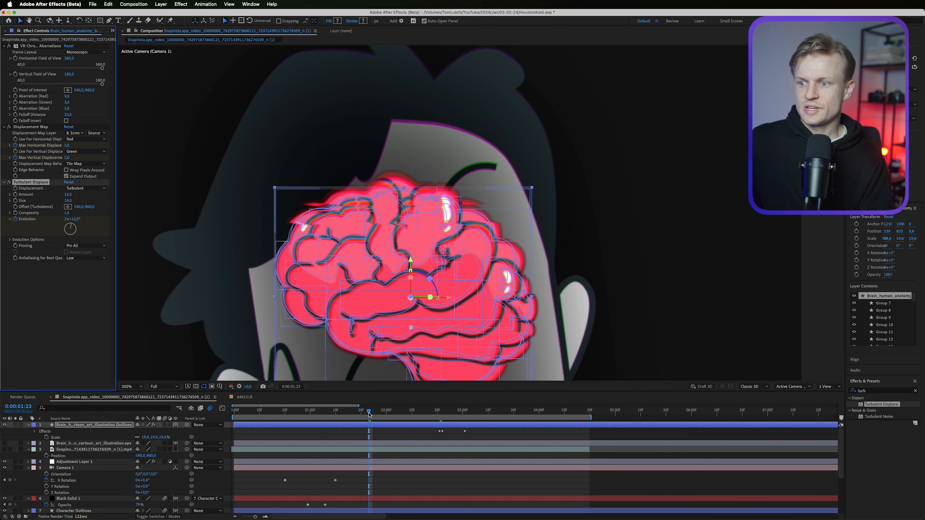
drag(369, 414, 409, 413)
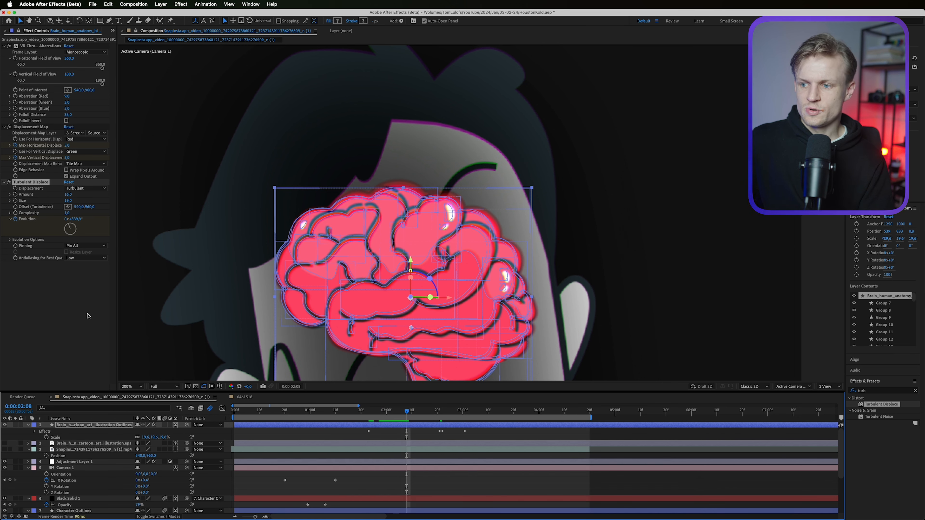
Step: Remove all keyframes from the brain's Max Horizontal and Max Vertical Displacement
click(89, 425)
key(u)
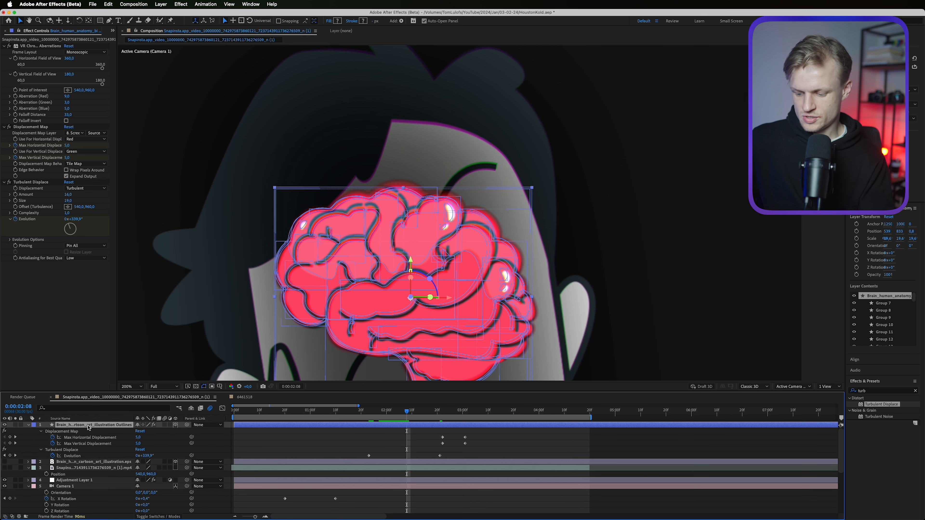
drag(459, 433, 466, 449)
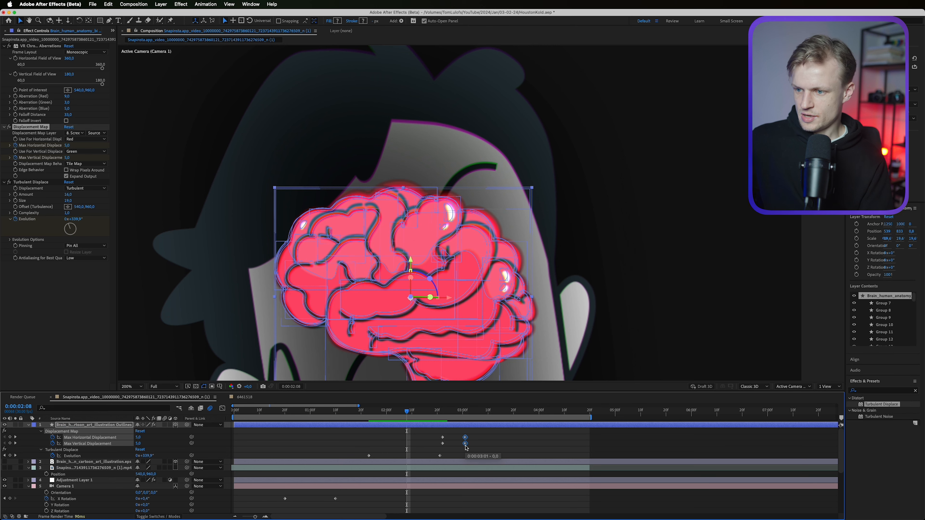
key(Delete)
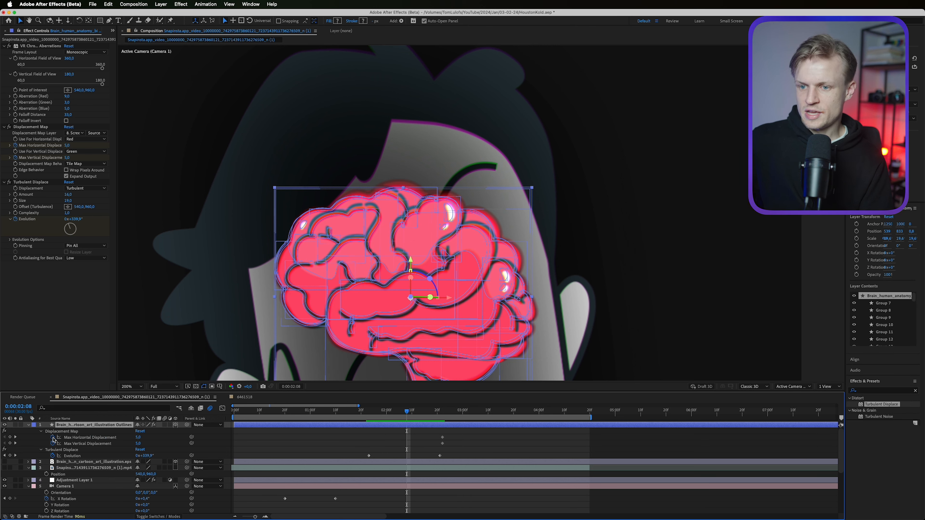
click(53, 437)
click(53, 443)
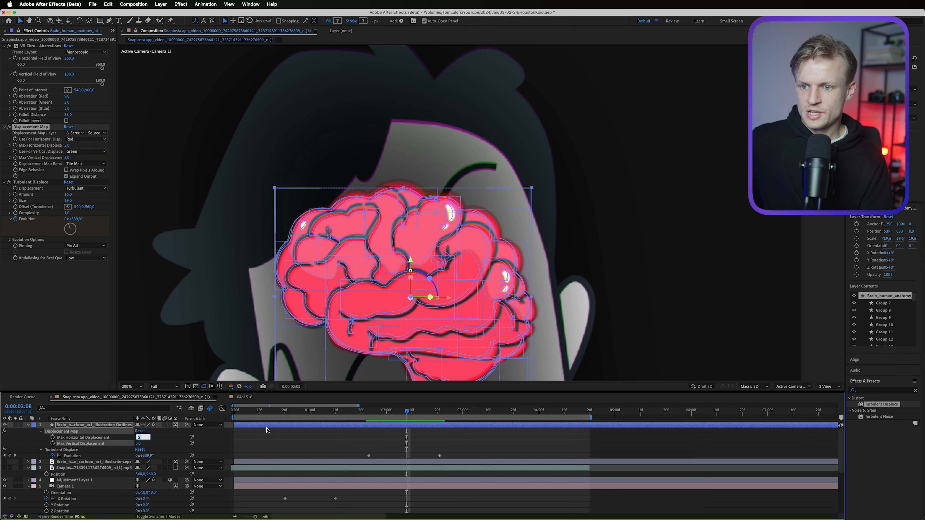
Step: Set the brain's Max Horizontal and Max Vertical Displacement to 2 each
key(Return)
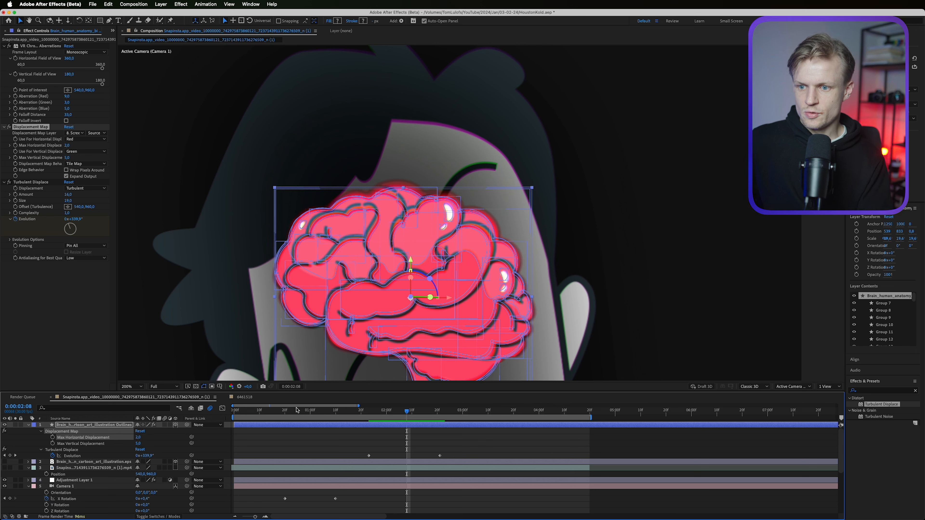
text(2)
key(Return)
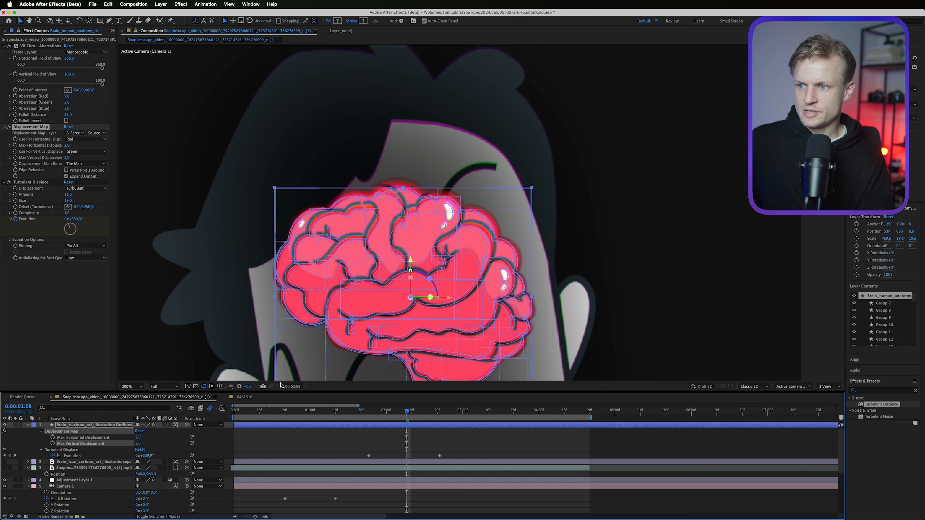
Step: Shift the final Evolution keyframe to just after the four-second mark and preview the slower brain wobble
key(j)
click(440, 456)
drag(503, 457, 554, 457)
key(space)
click(451, 449)
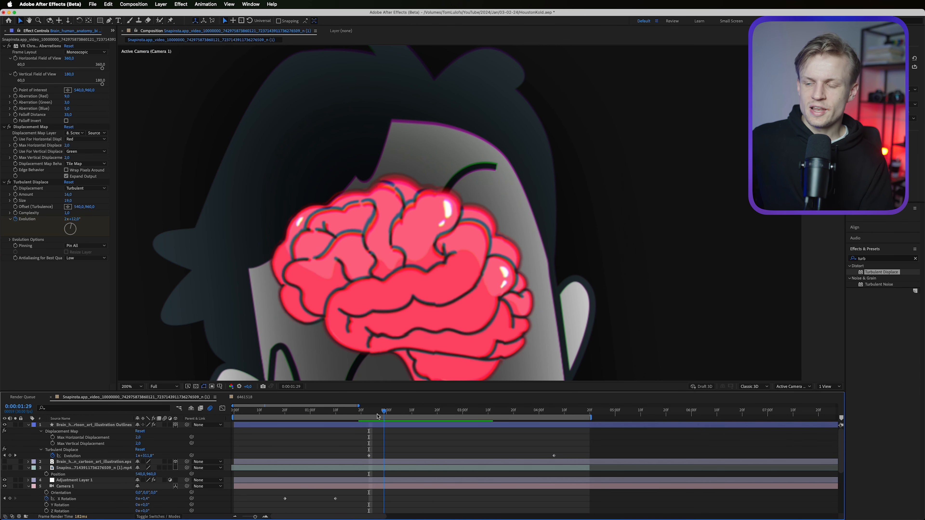
key(space)
Step: Apply the Twirl effect to the brain outlines layer and place its center in the middle of the brain
click(57, 425)
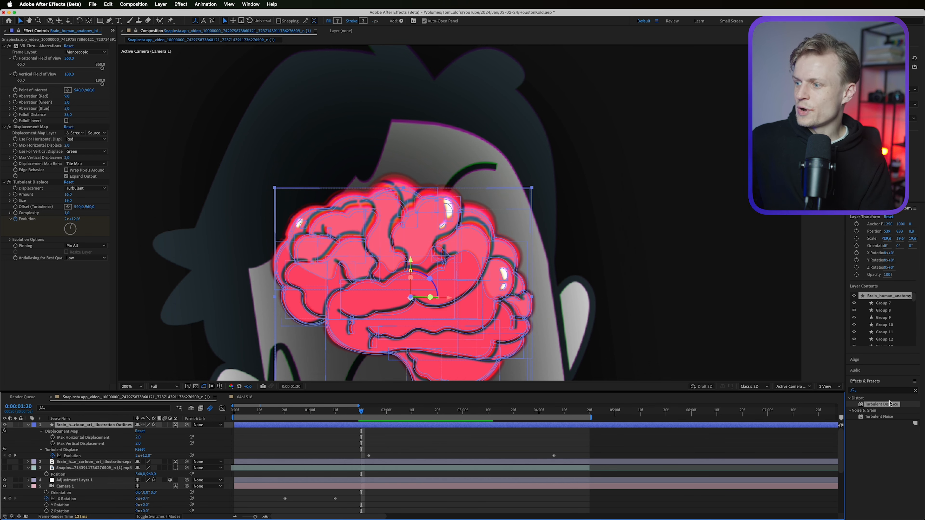
click(881, 390)
text(twirl)
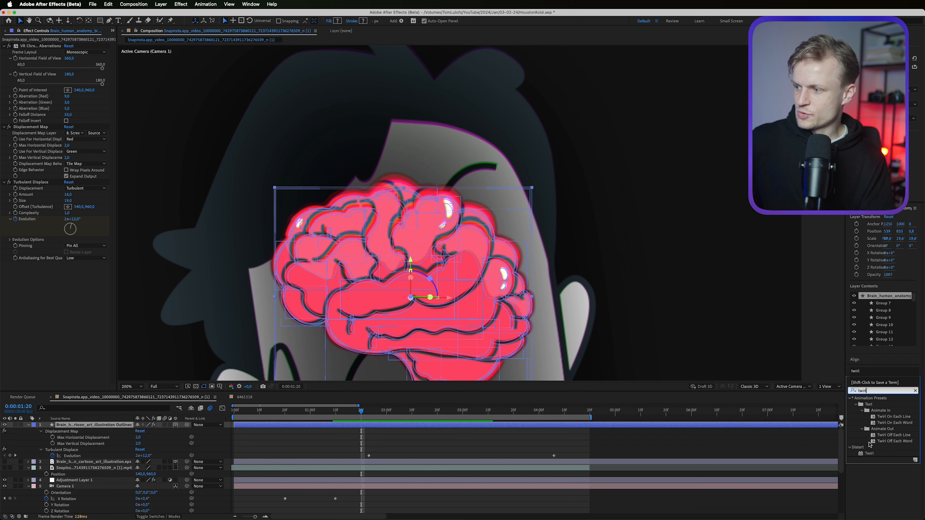
drag(870, 453, 36, 298)
click(68, 298)
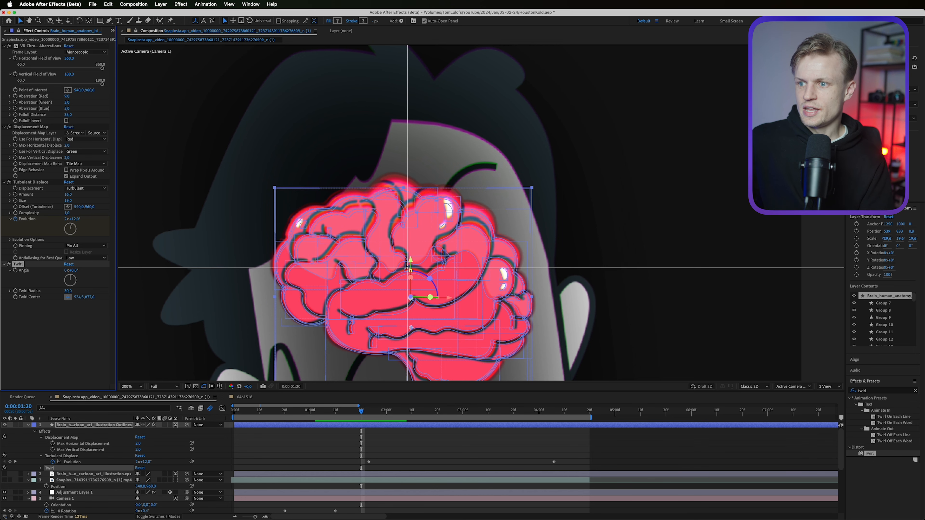
click(295, 307)
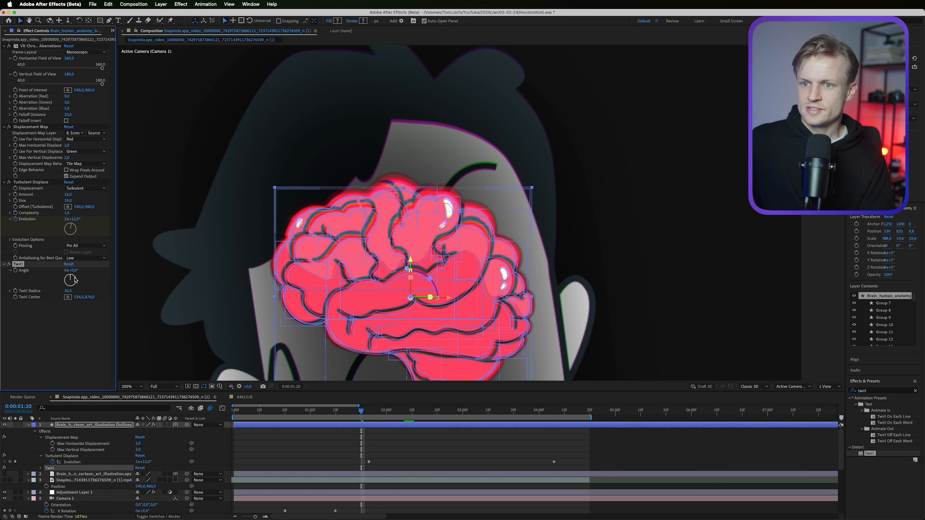
Step: Adjust the Twirl Radius and keyframe the brain's Twirl Angle at 200° at 0:00:01:20
drag(74, 271, 71, 291)
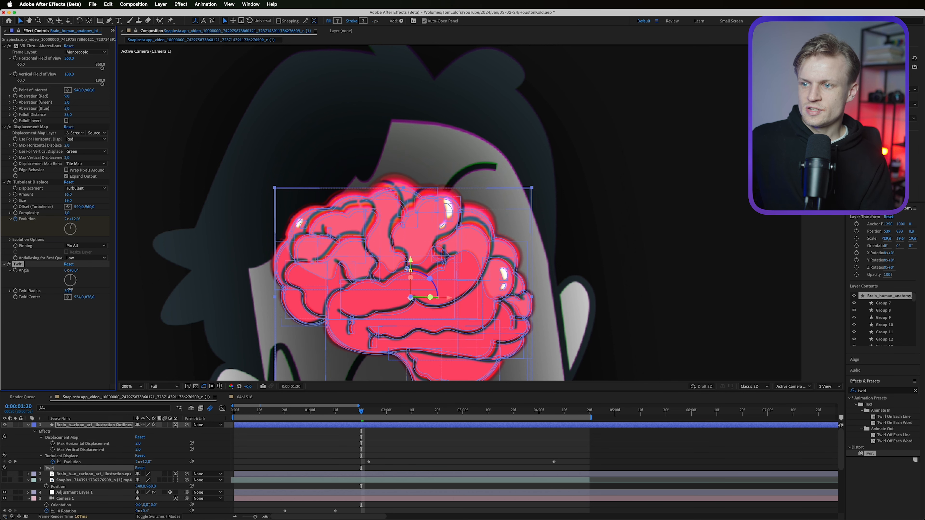
key(Return)
drag(68, 291, 115, 271)
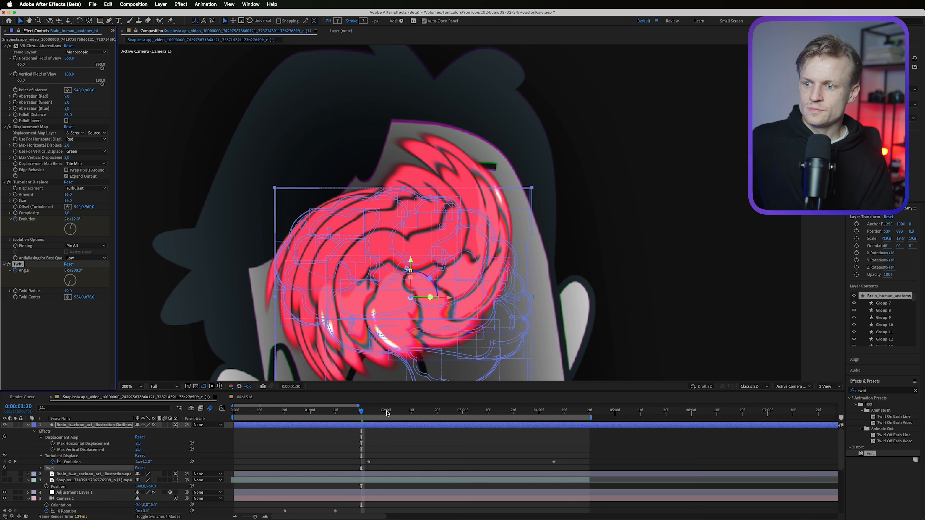
Step: Add a Twirl Angle keyframe of 0° at about 0:00:02:10 so the brain untwists
drag(387, 413, 411, 413)
click(76, 271)
text(0)
key(Return)
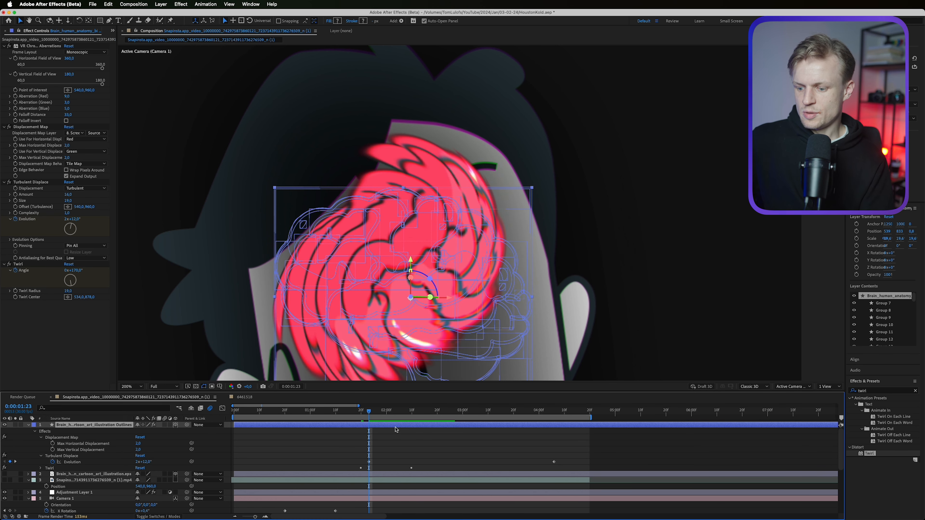
Step: Apply Easy Ease to both Twirl Angle keyframes of the brain outlines layer
key(u)
key(u)
drag(424, 446, 358, 452)
right_click(361, 451)
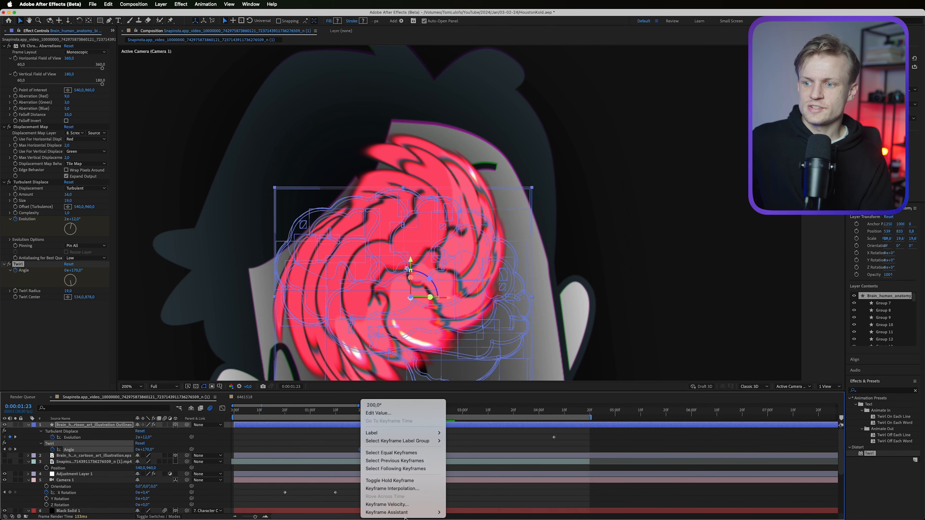
mouse_move(394, 512)
click(468, 464)
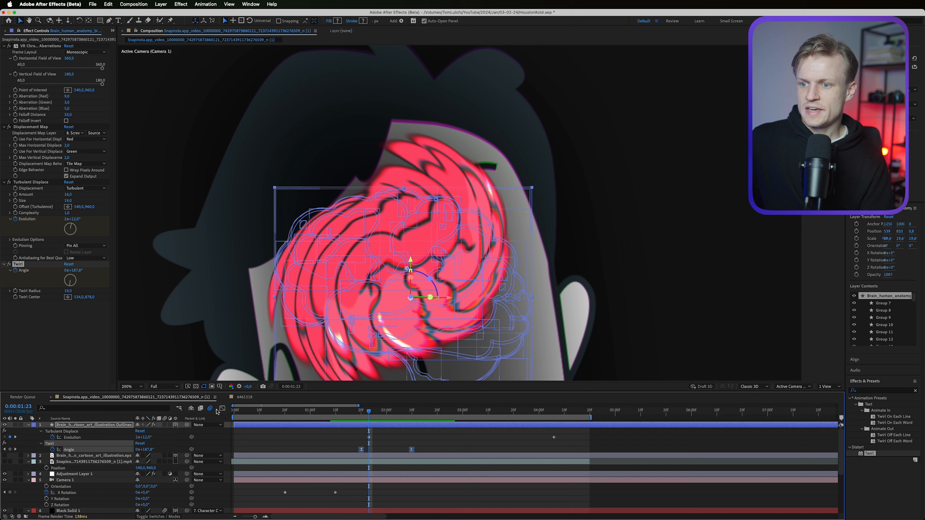
Step: Reshape the Twirl Angle speed curve to peak early and ease out slowly, and preview the brain untwisting
key(shift+F3)
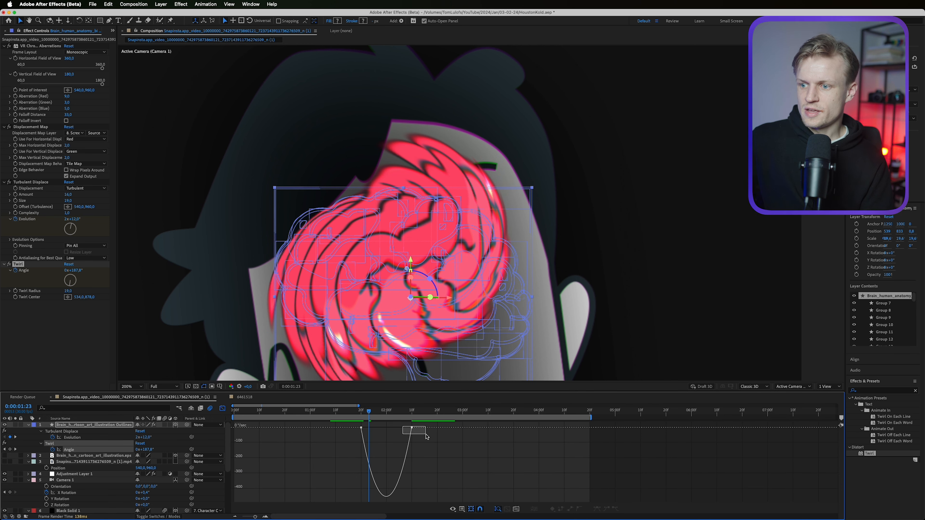
drag(425, 431, 360, 416)
key(space)
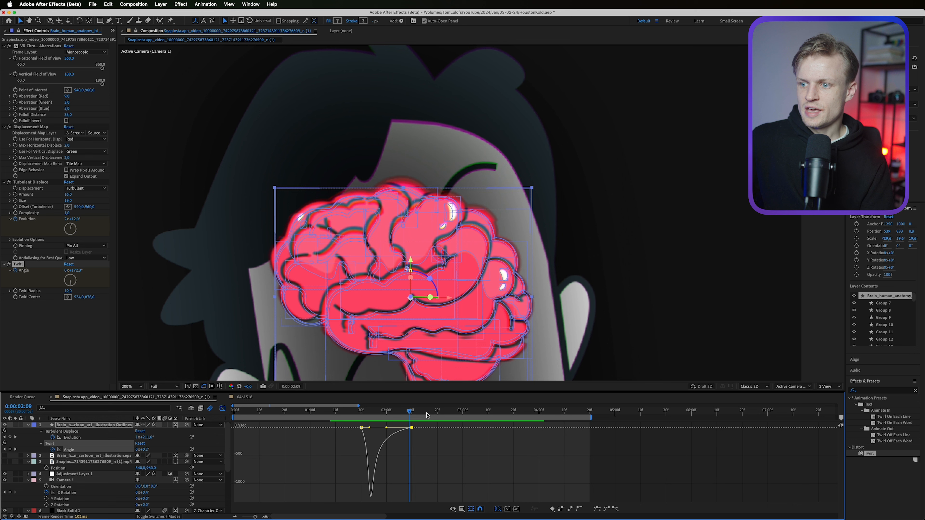
click(222, 409)
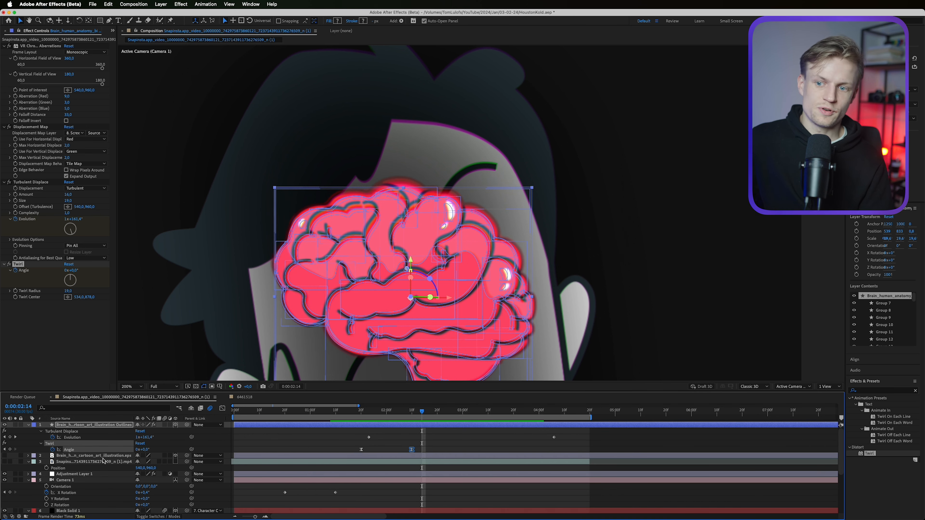
Step: Move the reference video to the top of the layer stack and check its brain shot up to 0:00:02:24
drag(104, 461, 91, 423)
scroll(464, 328, down, 4)
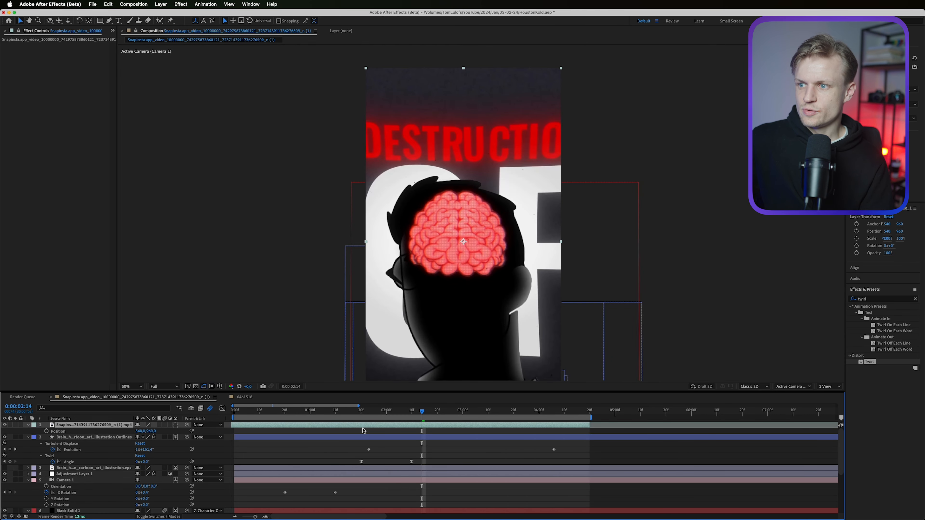
drag(423, 417, 444, 418)
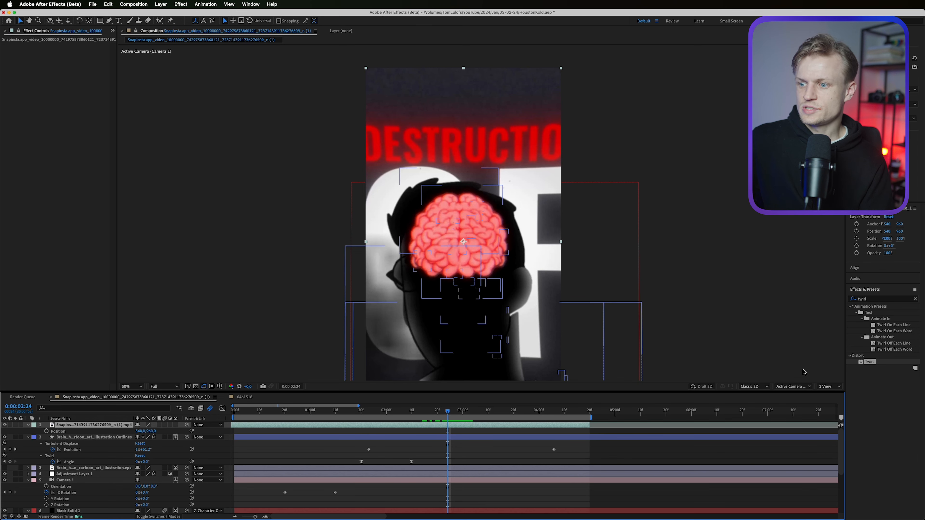
Step: Search the effects library for Shatter
click(881, 299)
text(shatte)
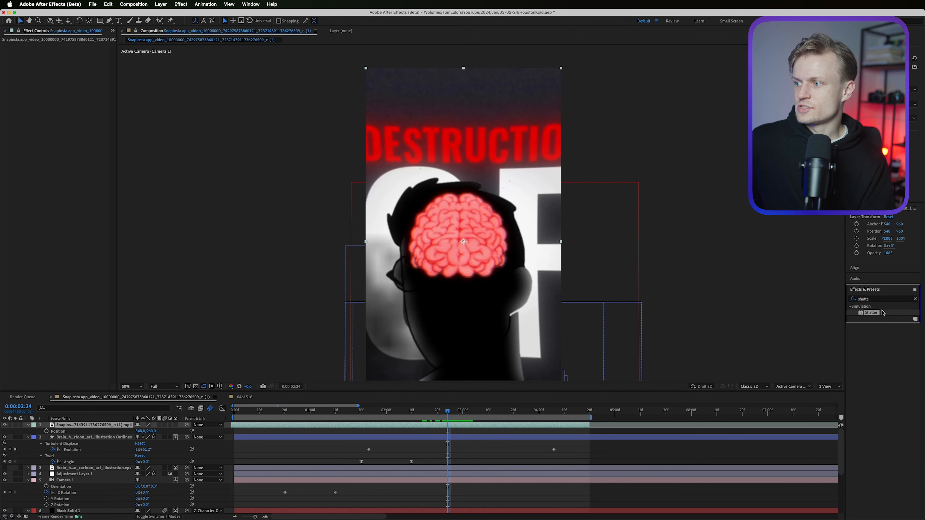
drag(882, 313, 412, 512)
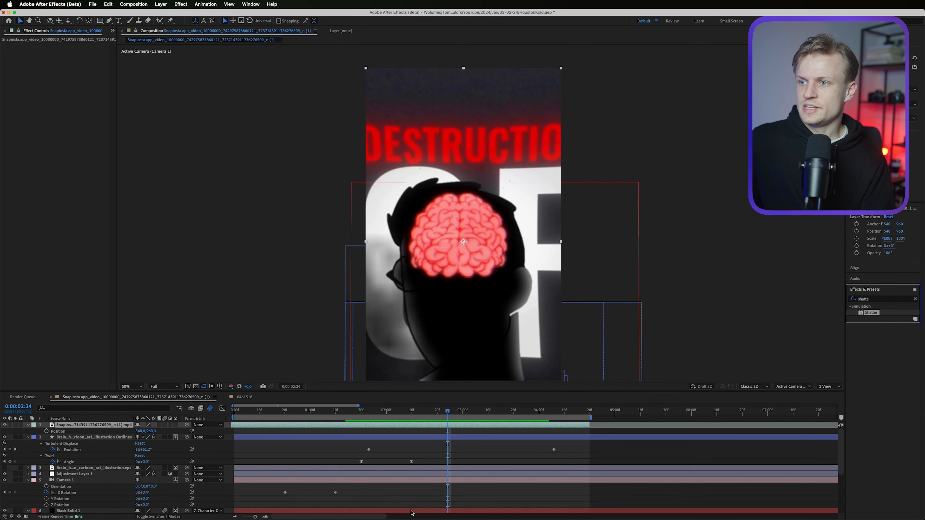
Step: Examine the reference's distorted transition up to 0:00:03:16 and hide the reference video layer
drag(451, 408, 504, 418)
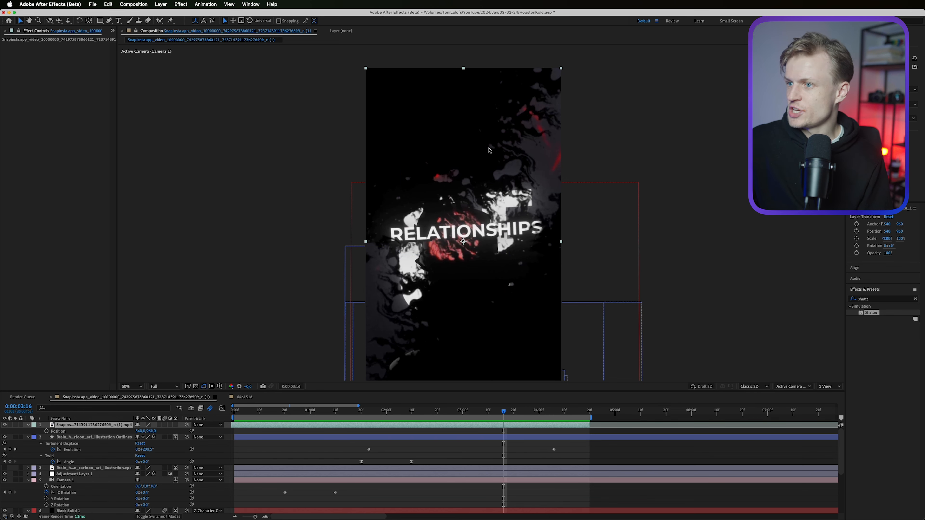
click(4, 424)
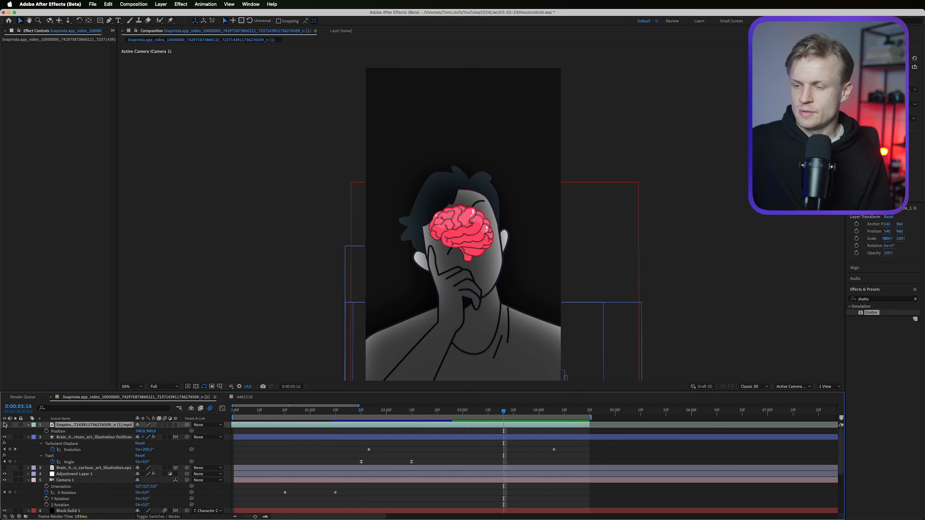
click(336, 460)
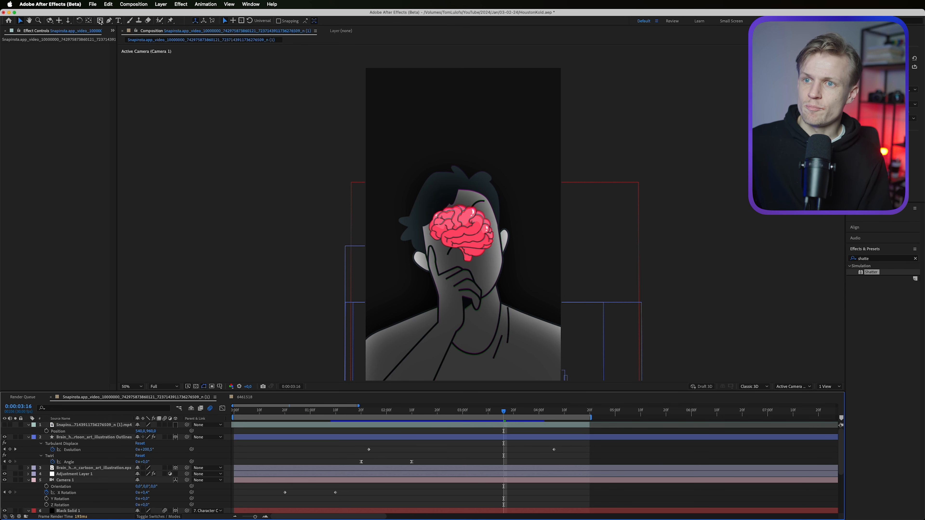
Step: Draw a closed freeform shape with the Pen tool that covers the area above the character and extends beyond the frame
click(109, 21)
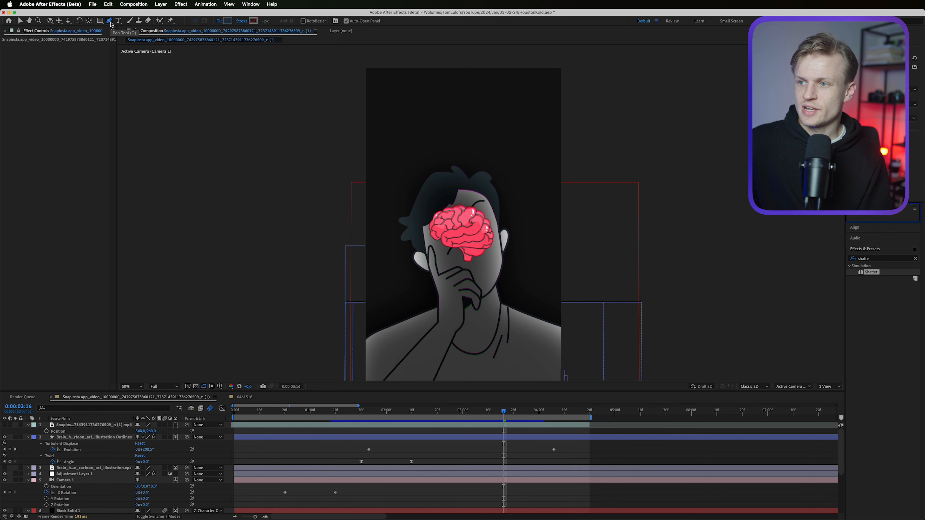
scroll(430, 212, down, 2)
click(430, 212)
drag(461, 180, 529, 102)
drag(466, 101, 454, 104)
drag(407, 114, 389, 139)
drag(393, 167, 414, 190)
drag(410, 208, 416, 233)
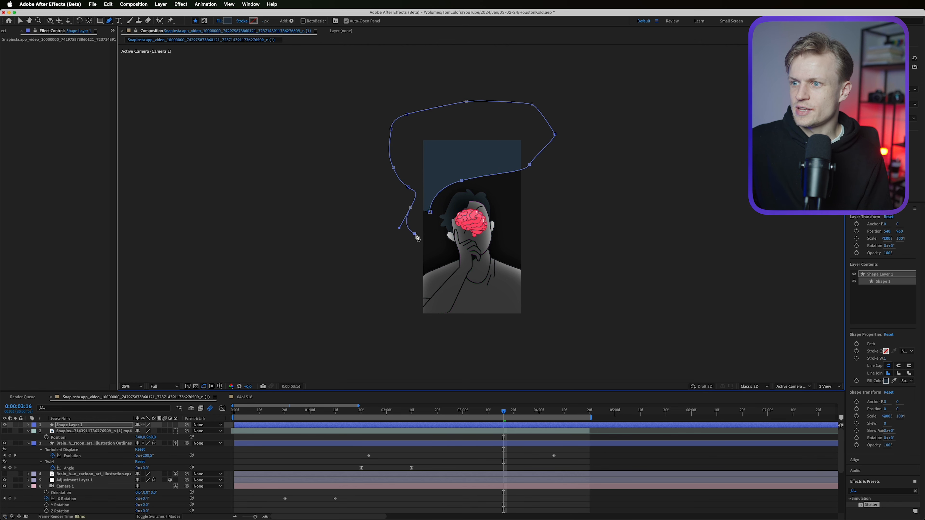
scroll(434, 206, up, 2)
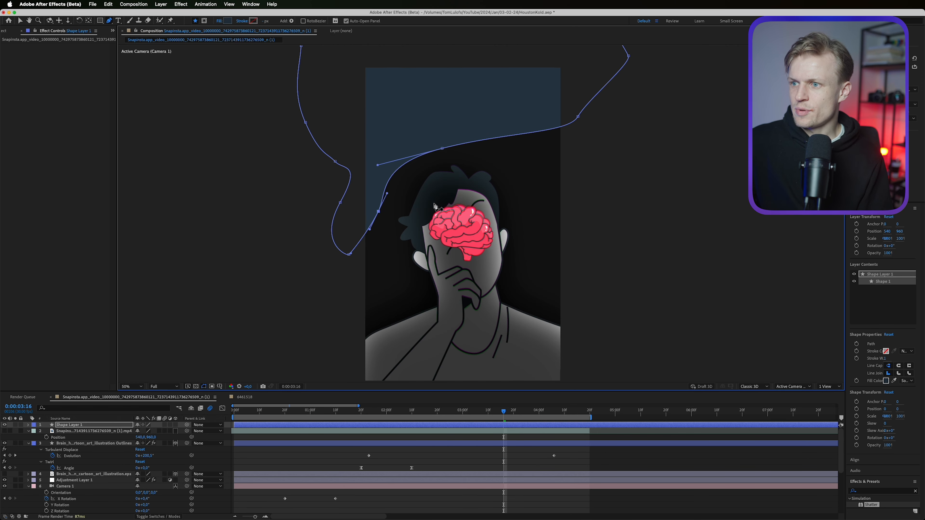
Step: Add Wiggle Paths to the new shape layer and set its Size to 278
click(28, 425)
click(40, 431)
click(34, 431)
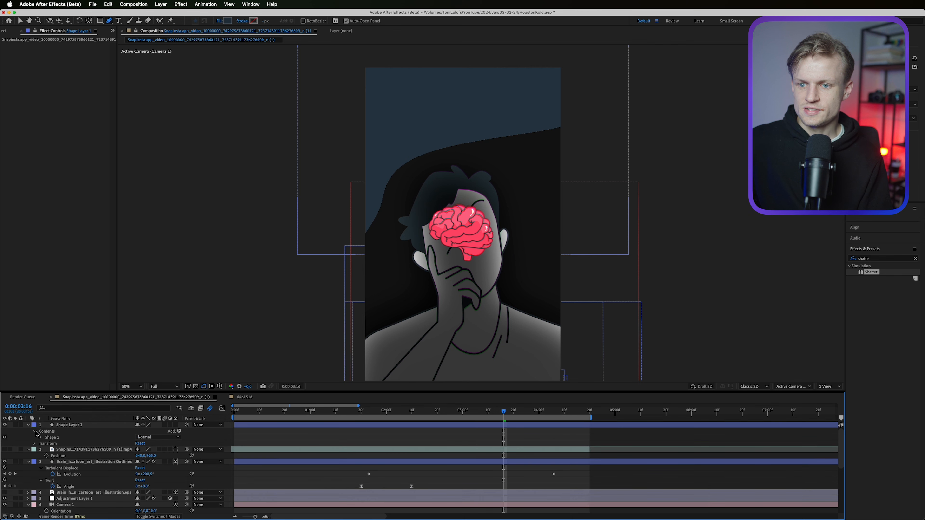
click(178, 431)
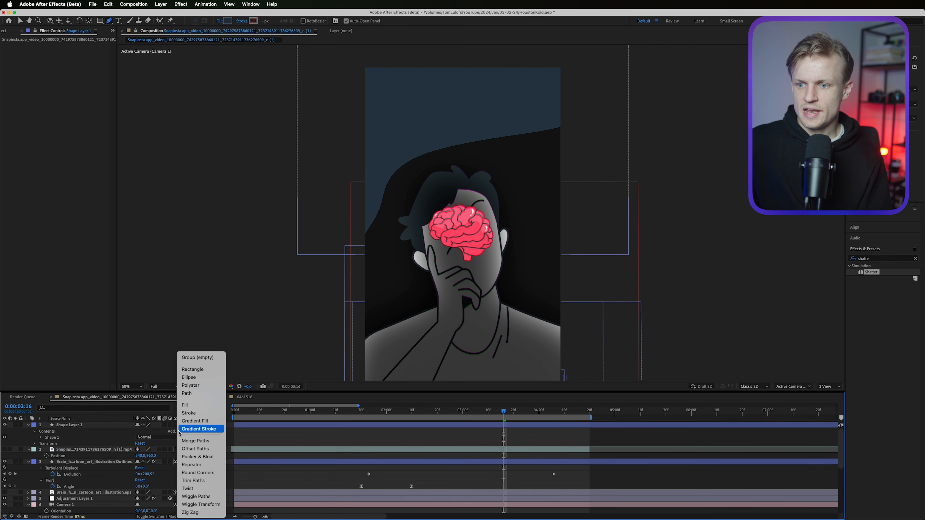
click(196, 496)
click(41, 443)
drag(139, 450, 201, 442)
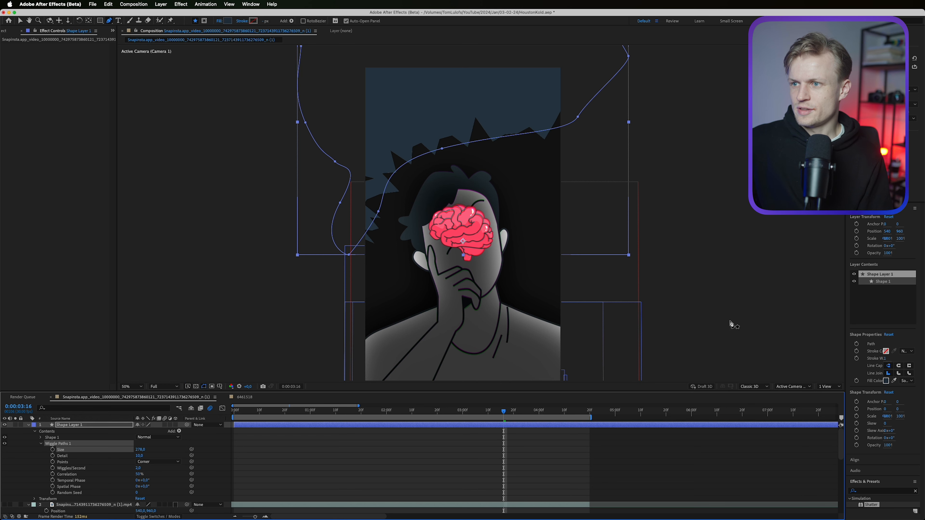
Step: Apply Turbulent Displace to the shape layer with Amount -60 and Complexity 10
click(871, 485)
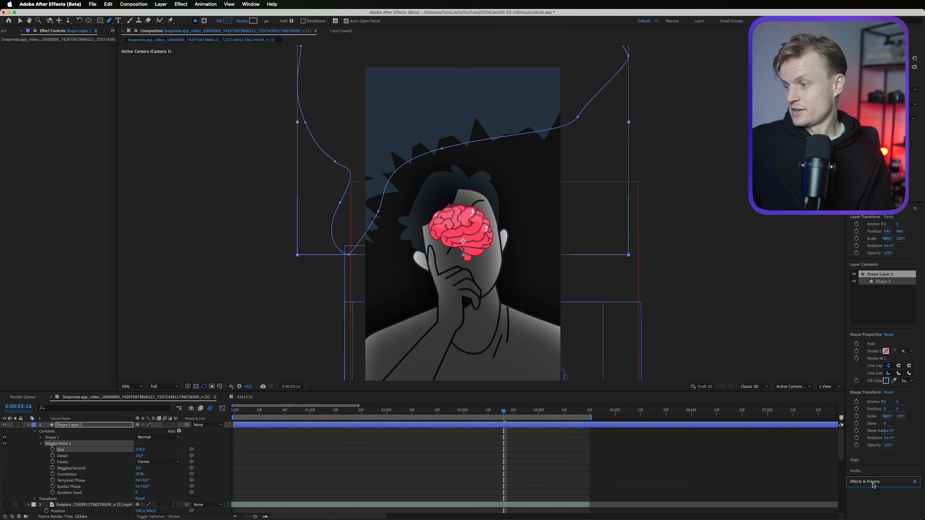
click(873, 486)
click(874, 491)
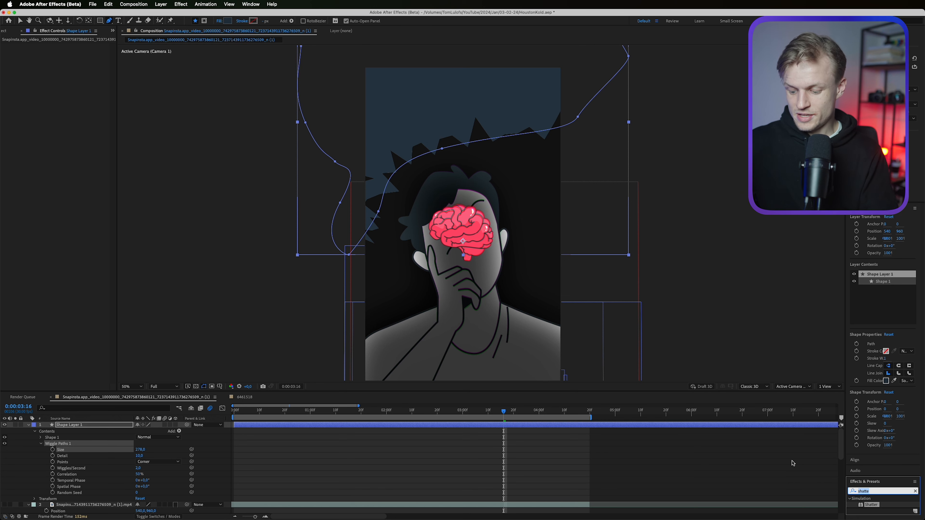
text(turb)
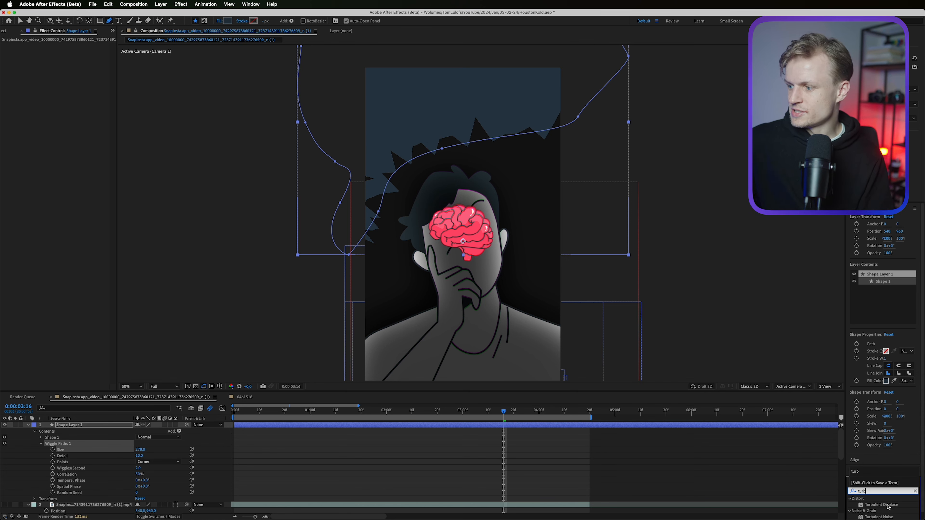
double_click(888, 505)
drag(50, 62, 225, 57)
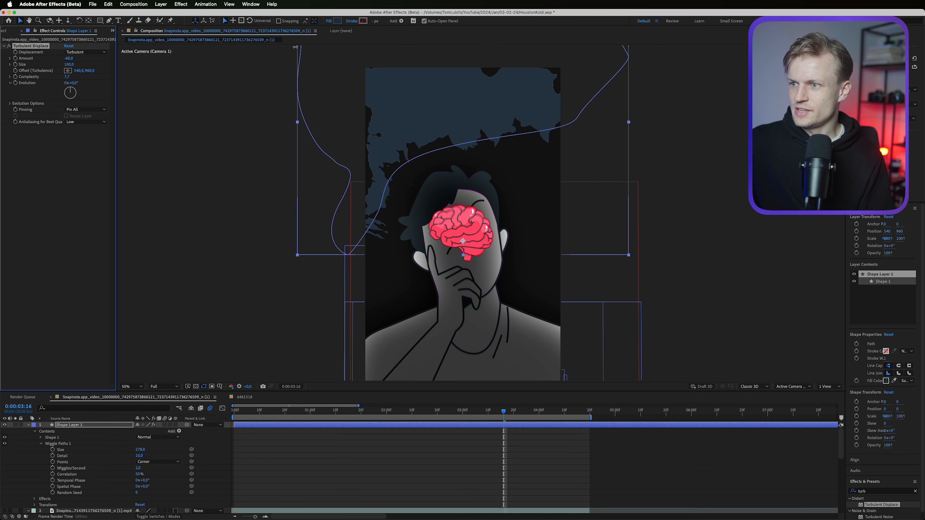
drag(331, 54, 382, 56)
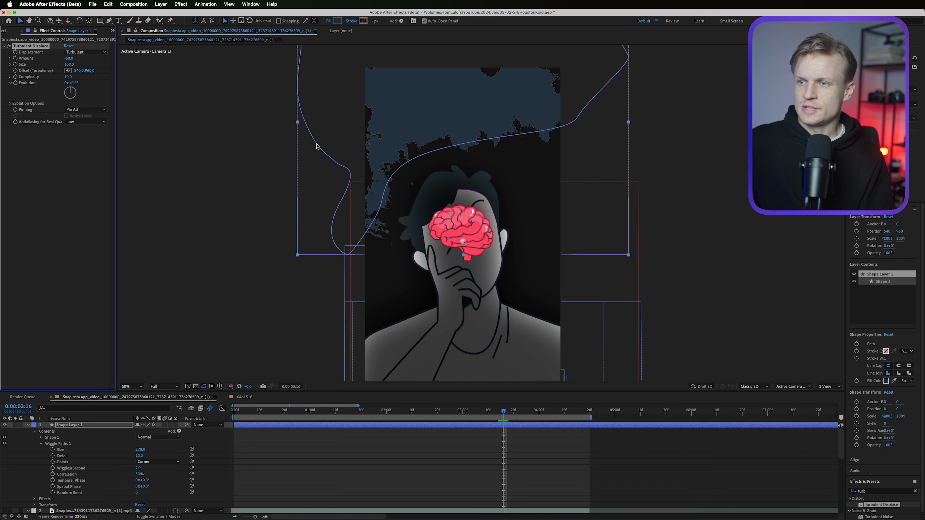
Step: Pull the shape's left-hand path points farther outward, away from the frame
click(324, 150)
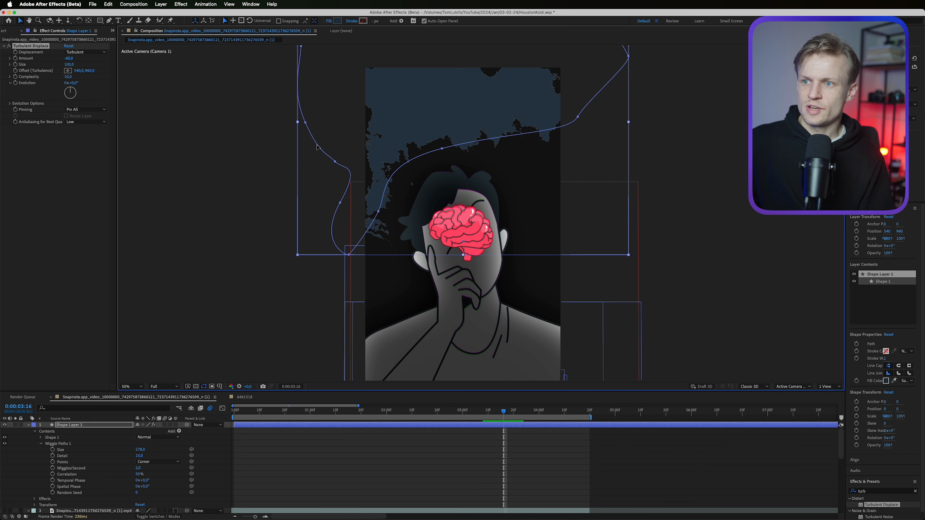
drag(335, 161, 254, 169)
drag(306, 122, 251, 116)
drag(340, 202, 338, 204)
drag(338, 203, 286, 202)
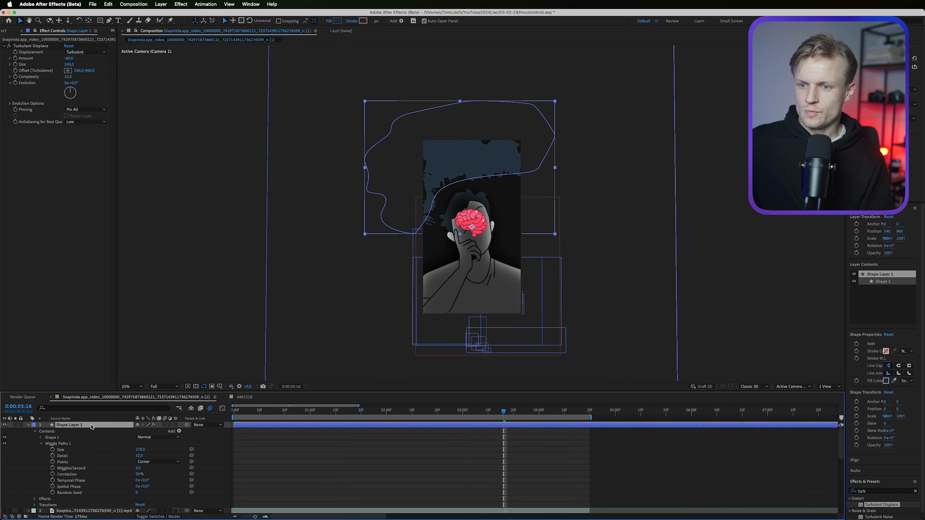
Step: Make the shape layer 3D and adjust its Position to about 530, 1402, -22
click(176, 425)
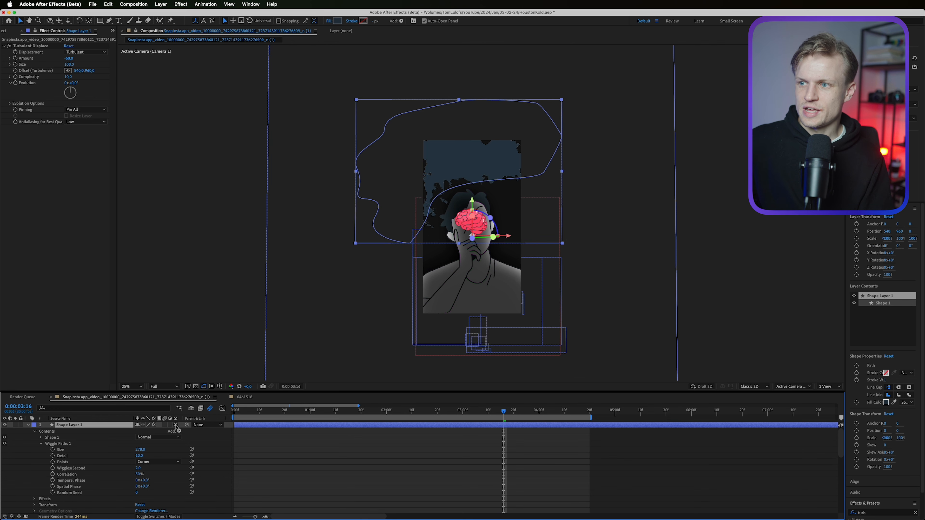
key(s)
drag(160, 431, 167, 430)
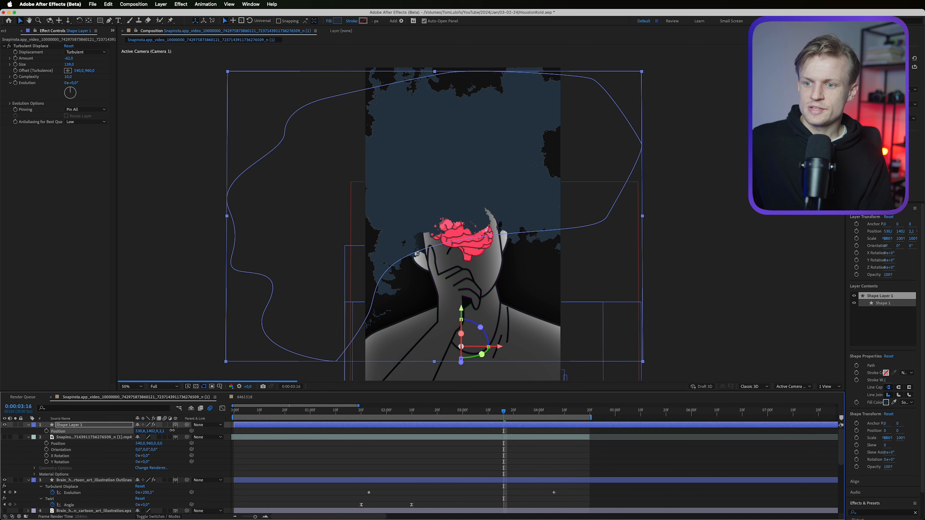
drag(172, 430, 251, 338)
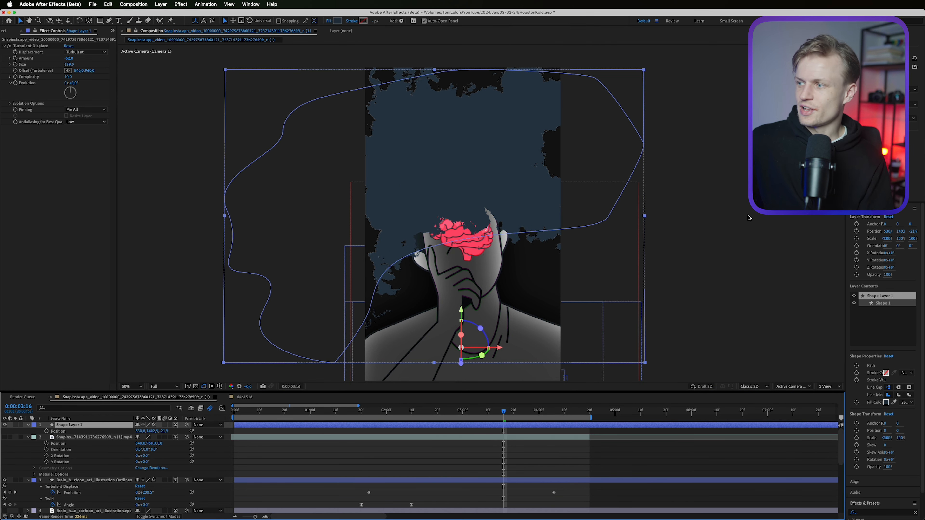
Step: Change the shape's fill to black and move the shape up so it clears the character's face
click(886, 402)
drag(419, 277, 346, 327)
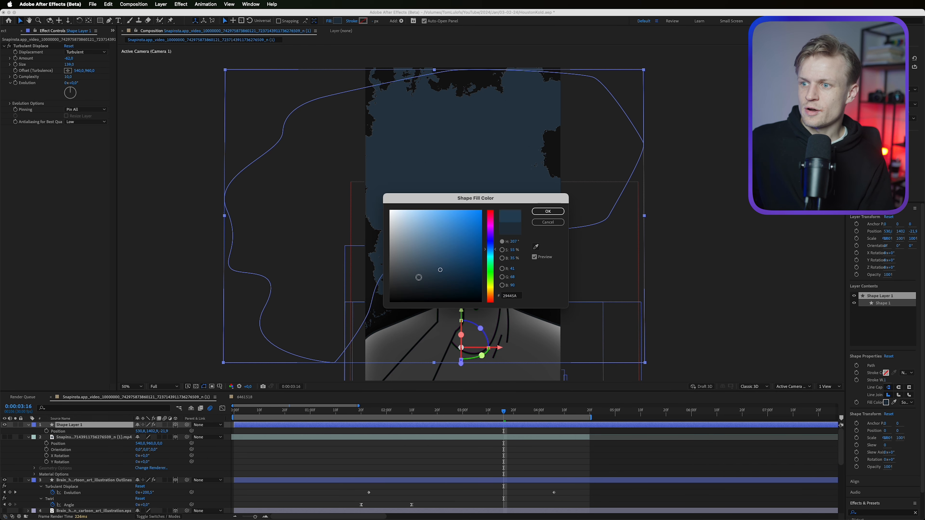
click(549, 212)
drag(474, 172, 470, 110)
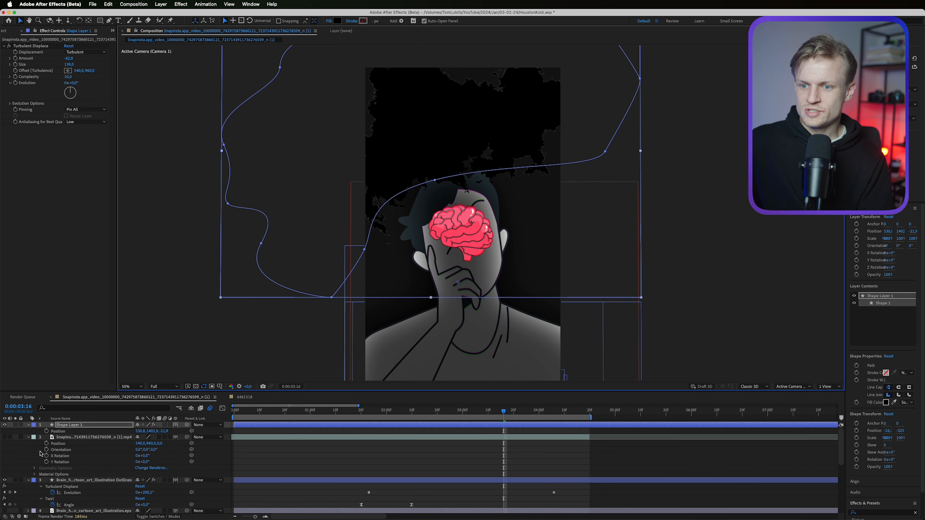
Step: Keyframe the shape layer's Position at 0:00:03:16 and move it down over the head at 0:00:03:24
click(47, 431)
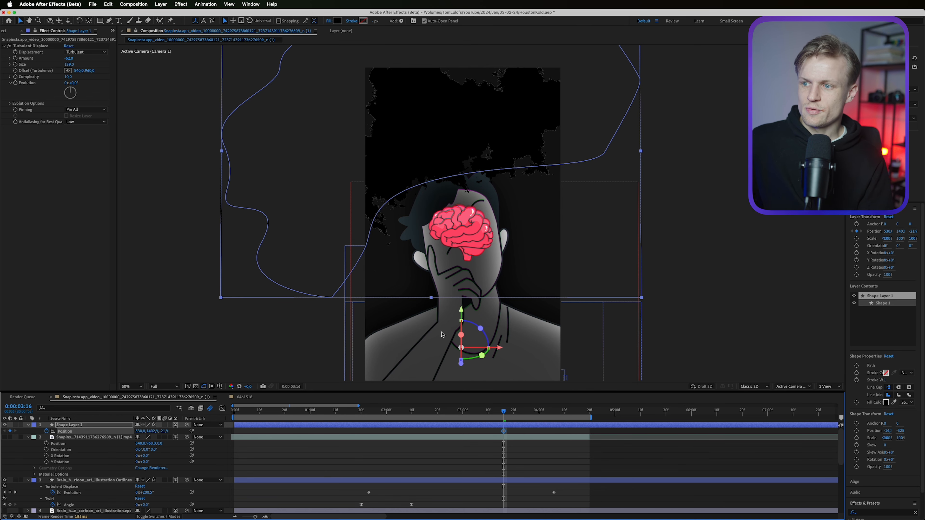
click(523, 411)
drag(515, 111, 530, 167)
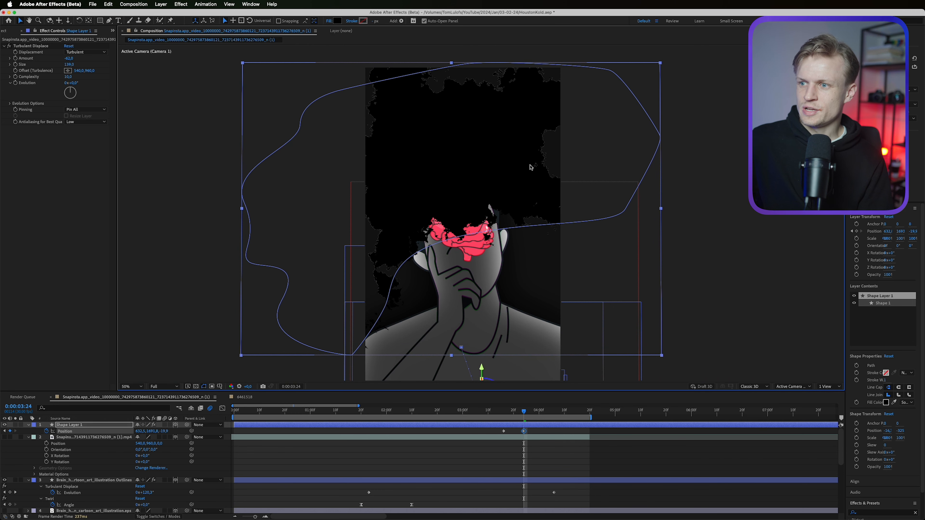
drag(524, 411, 506, 411)
drag(477, 126, 417, 132)
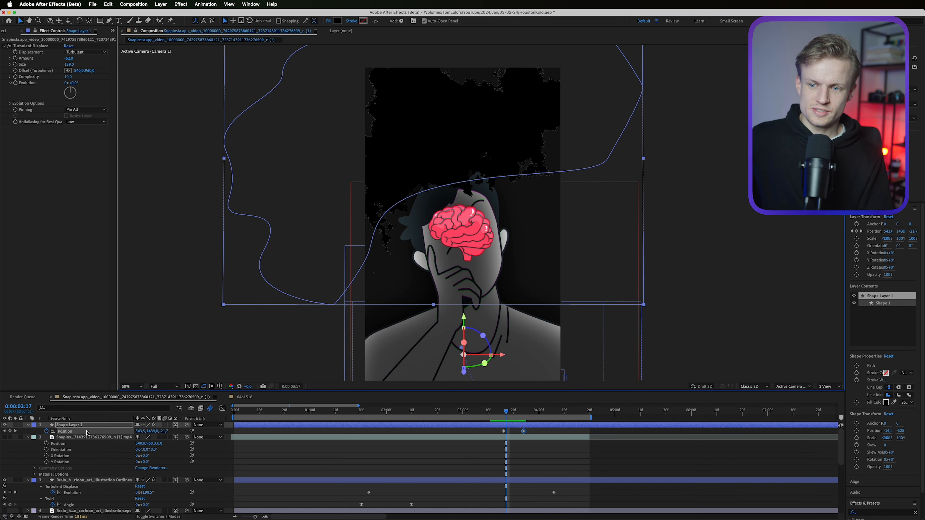
Step: Remove the Turbulent Displace effect from the shape layer
click(27, 46)
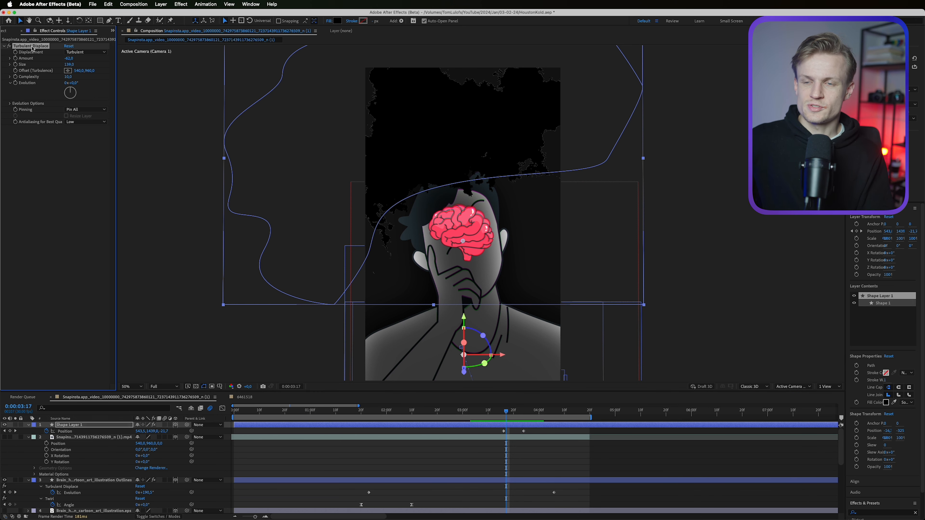
key(Delete)
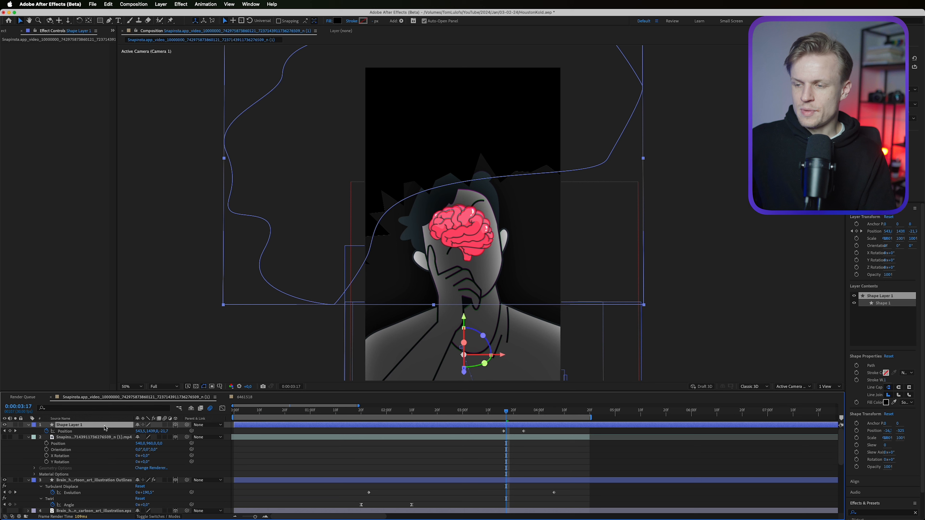
Step: Scale the shape layer down to 65% and reposition it over the area above the character's head
key(super+shift+c)
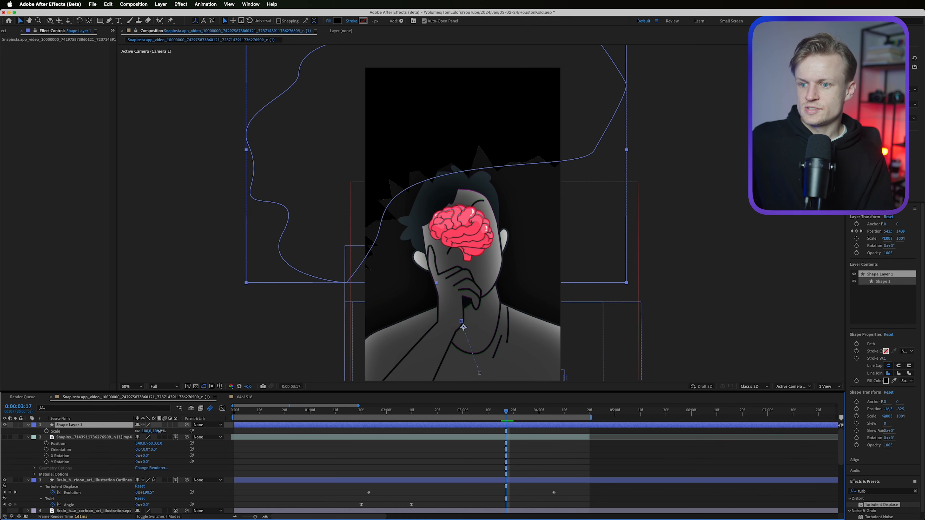
drag(157, 431, 147, 431)
drag(452, 181, 452, 137)
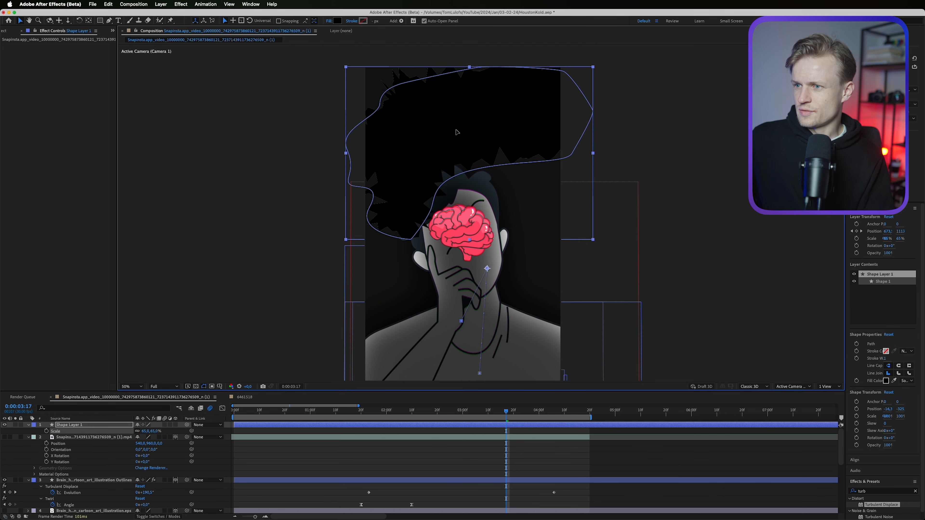
Step: Pre-compose the shape layer as Shape Layer 1 Comp 1 with all attributes moved, and paste the Turbulent Displace effect onto the new comp layer
key(super+shift+c)
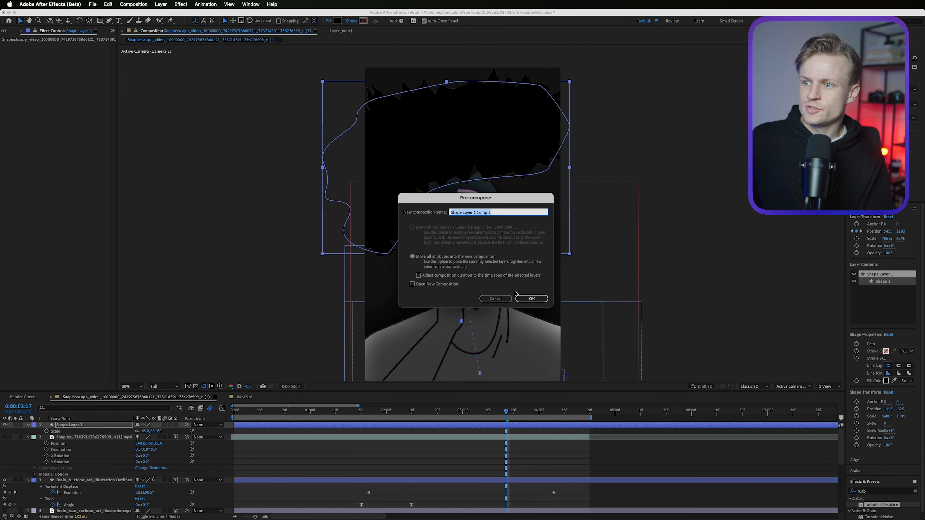
click(520, 298)
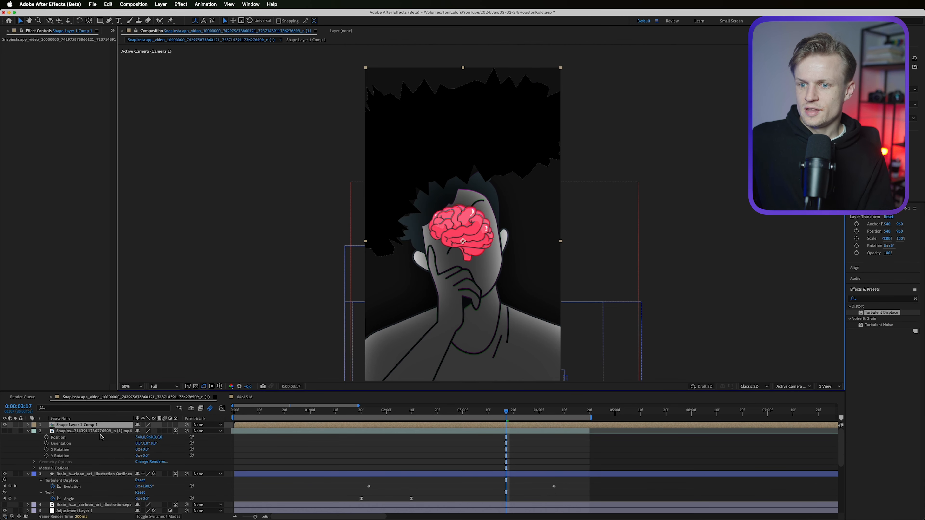
key(super+v)
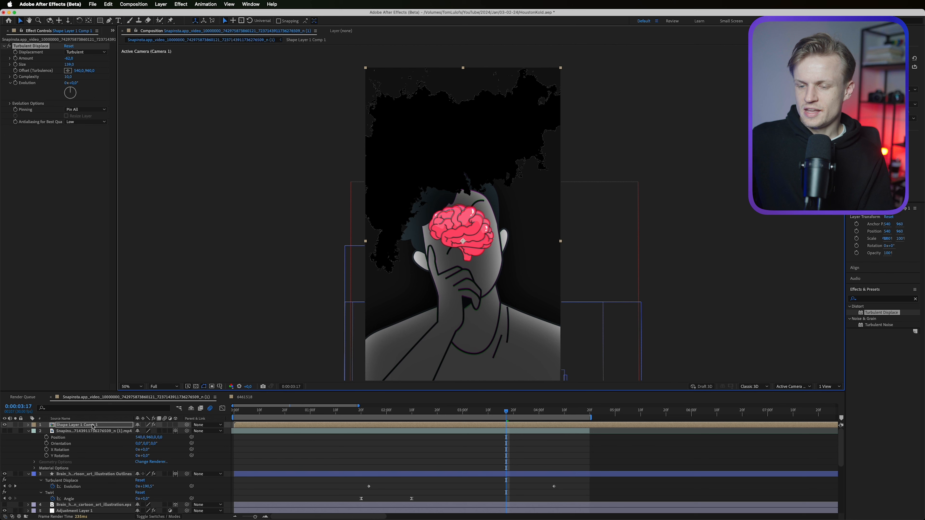
Step: Scale the Shape Layer 1 Comp 1 layer up to 138% and make it a 3D layer
key(s)
drag(153, 430, 167, 431)
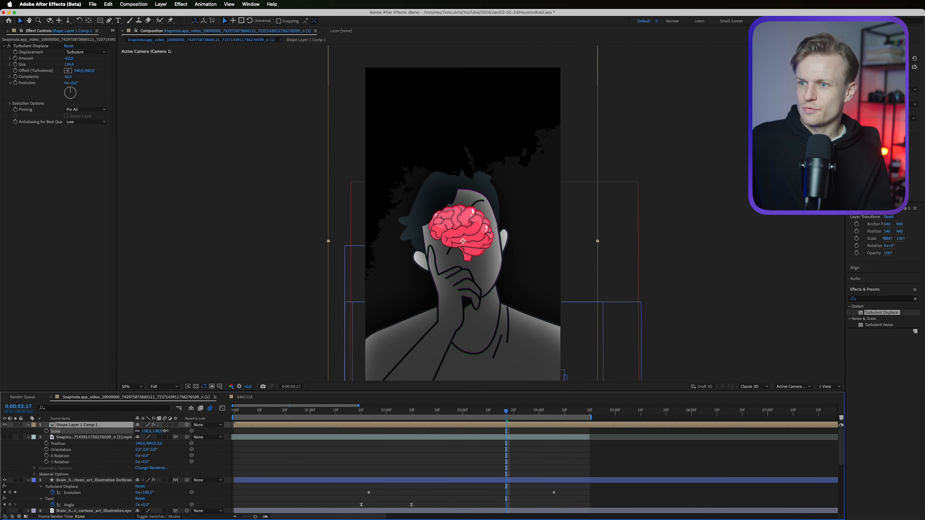
click(175, 425)
key(comma)
key(comma)
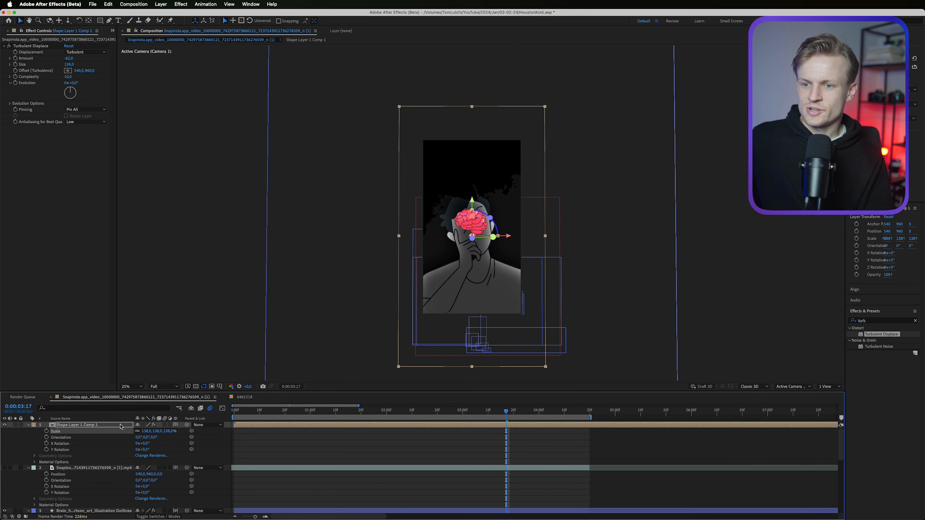
Step: Open the Shape Layer 1 Comp 1 composition, show its transparency grid and select the black shape
double_click(115, 426)
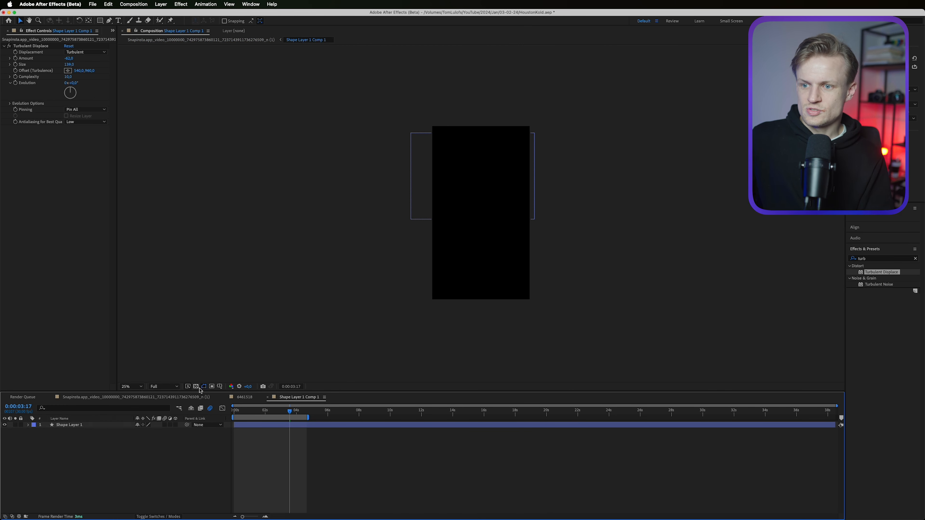
click(195, 387)
click(488, 156)
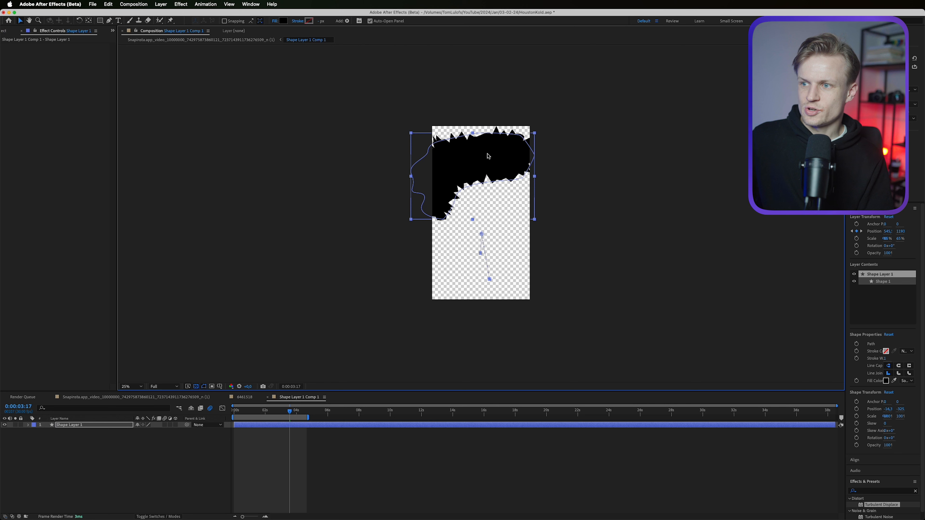
Step: Duplicate the black shape layer and rotate the copy roughly upside down so it sits in the lower part of the frame
key(p)
key(super+d)
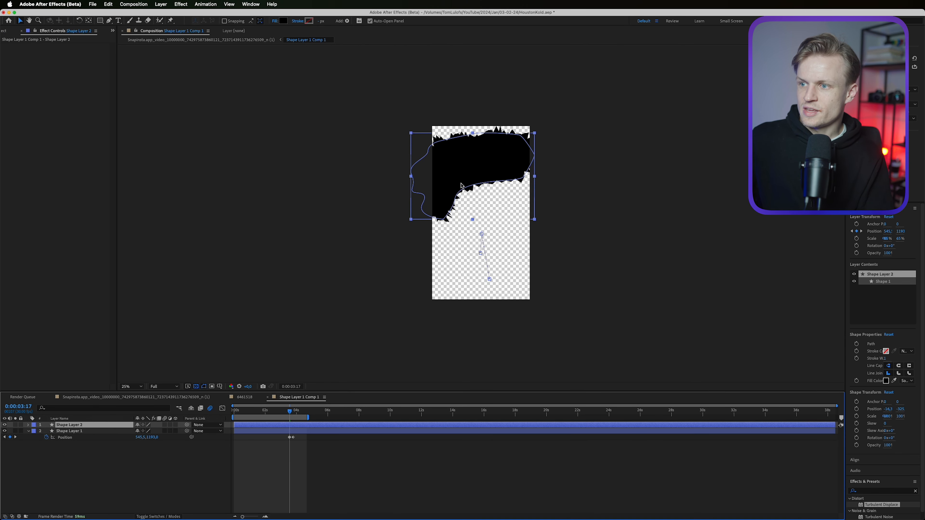
key(r)
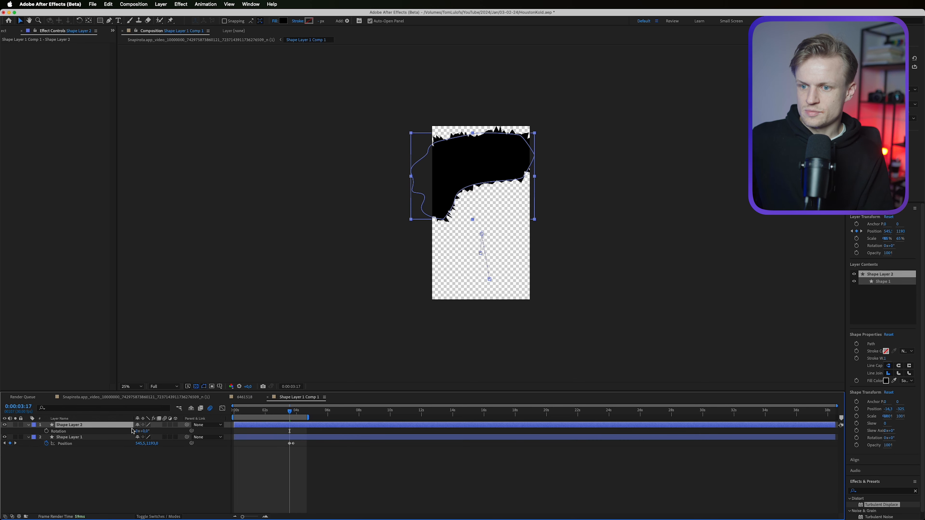
drag(147, 432, 200, 431)
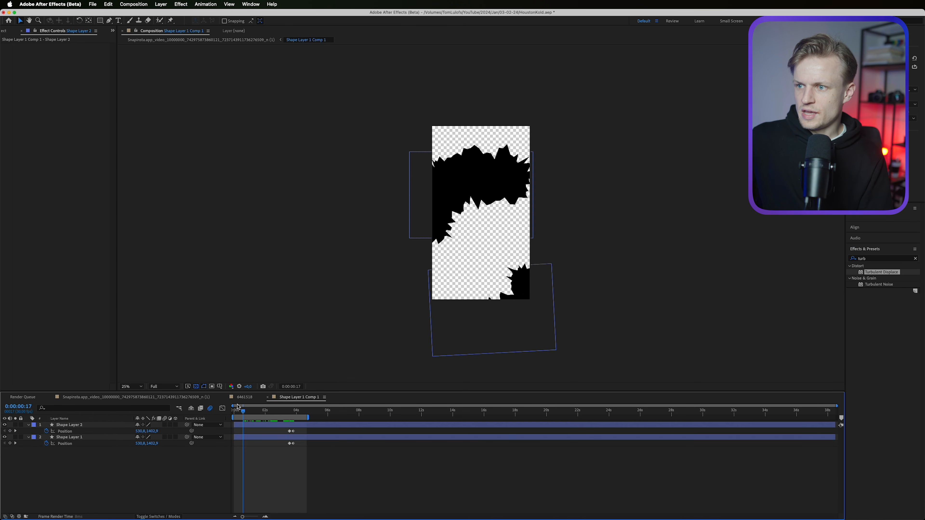
Step: Keyframe Shape Layer 1's Position at 0:00:00:00 to about 283, 335 so it starts above the frame, and preview the move
drag(243, 409, 224, 407)
click(255, 425)
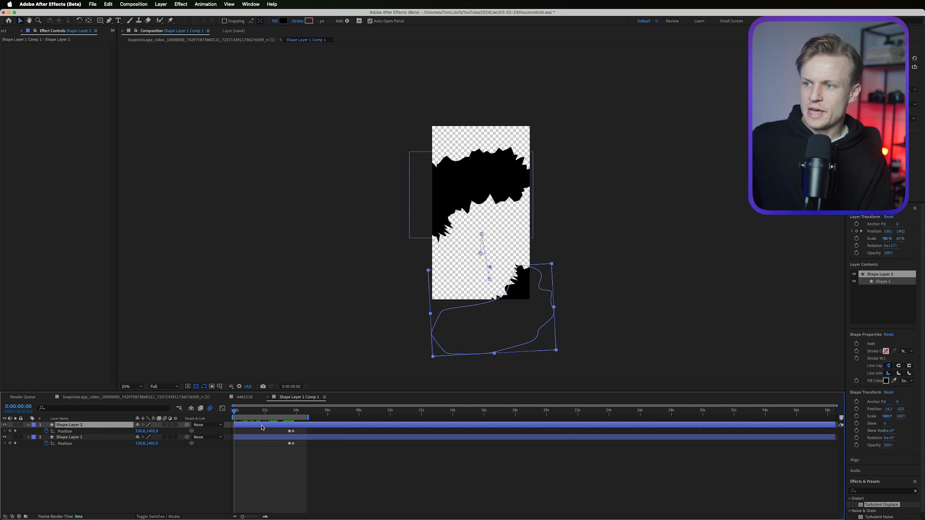
drag(472, 200, 463, 96)
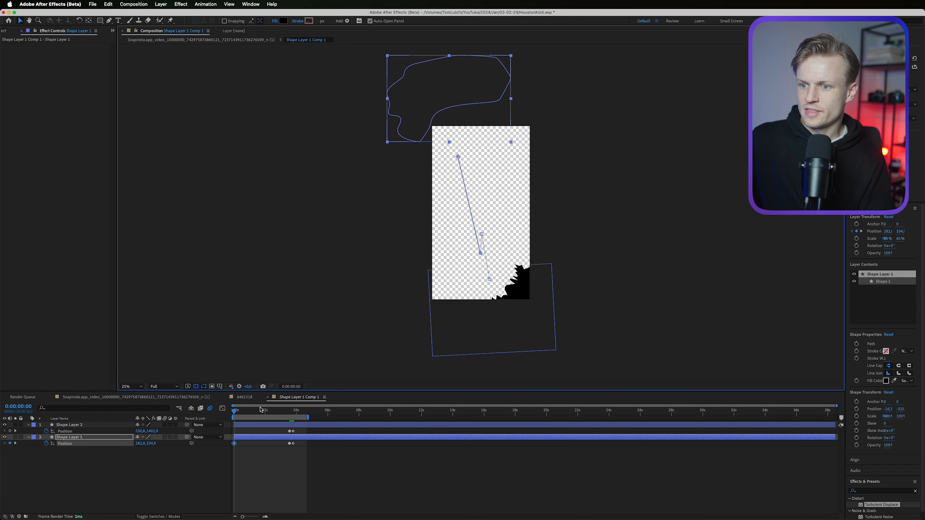
key(space)
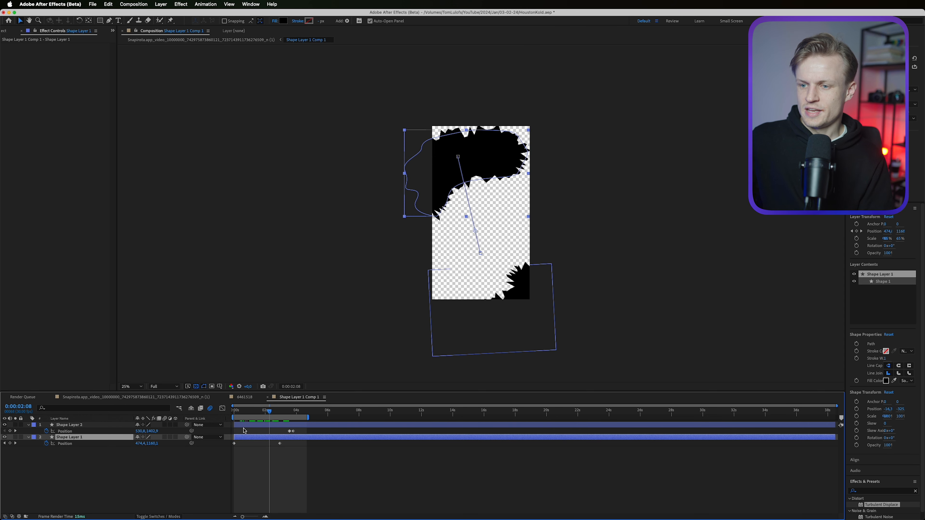
Step: Keyframe Shape Layer 2's Position further below the lower-right corner at 0:00:00:00, and raise it into the frame at 0:00:03:16
click(234, 411)
drag(518, 309, 541, 341)
key(space)
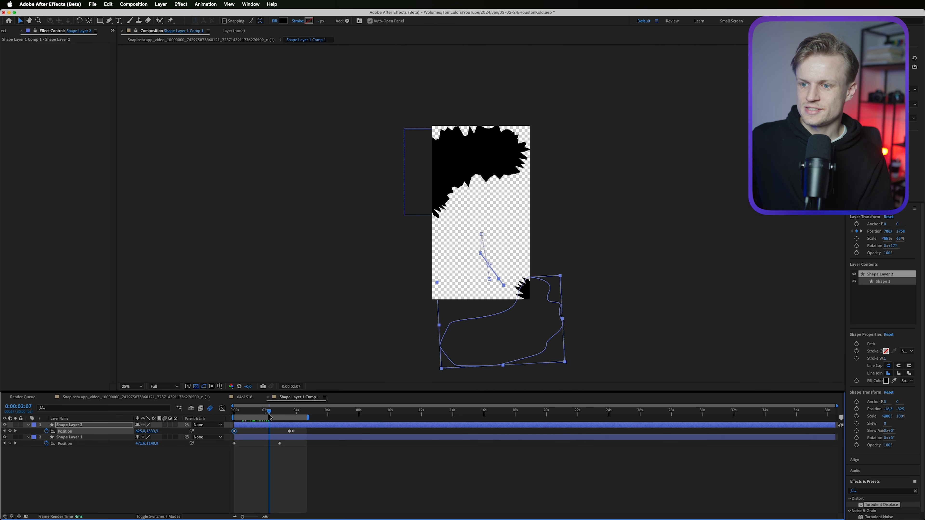
drag(499, 277, 531, 259)
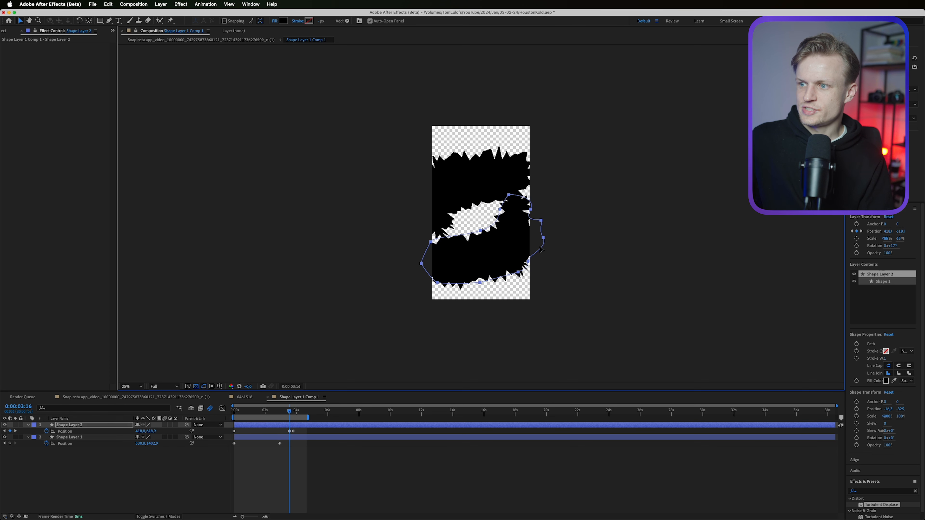
Step: Reshape Shape Layer 2's path by pulling its lower points down and outward until it covers the bottom of the frame
click(543, 238)
drag(543, 238, 564, 307)
drag(521, 271, 498, 335)
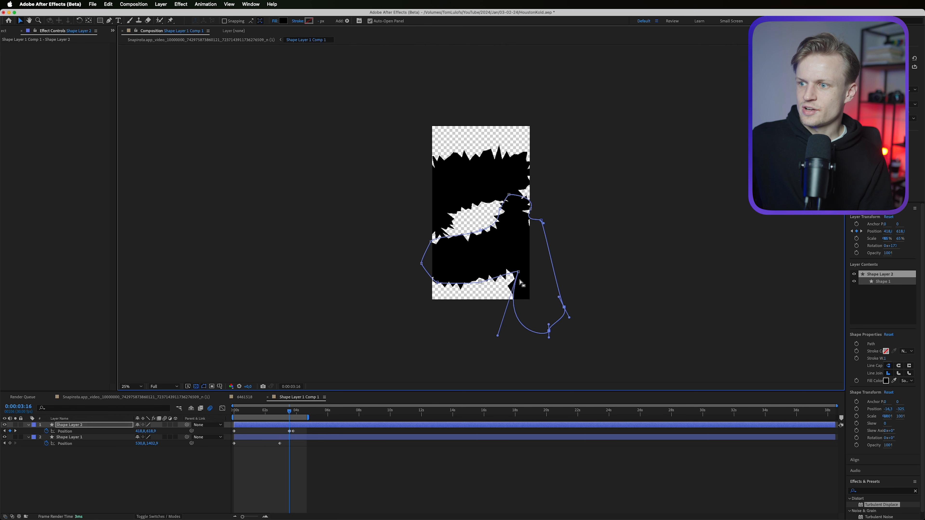
drag(514, 273, 462, 343)
drag(431, 276, 383, 317)
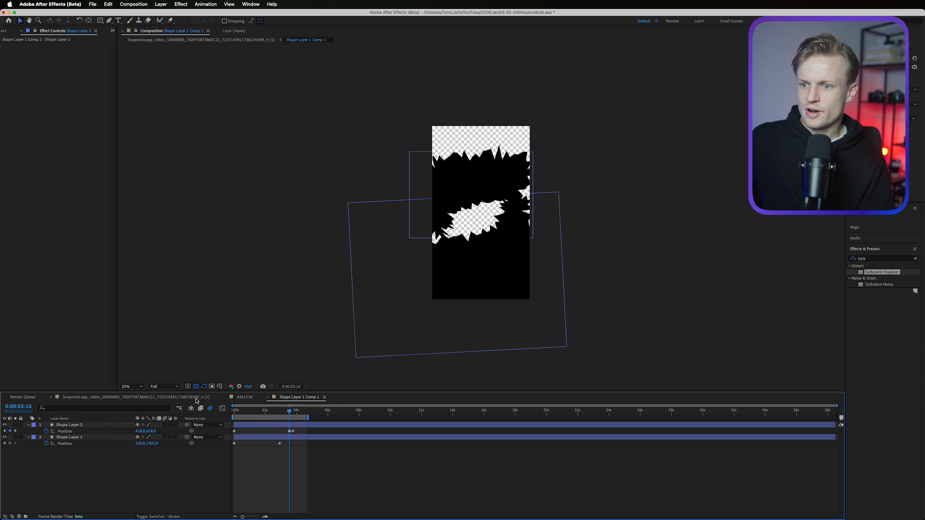
Step: Return to the main composition and scrub through the black shape transition up to about 0:00:03:13
click(195, 401)
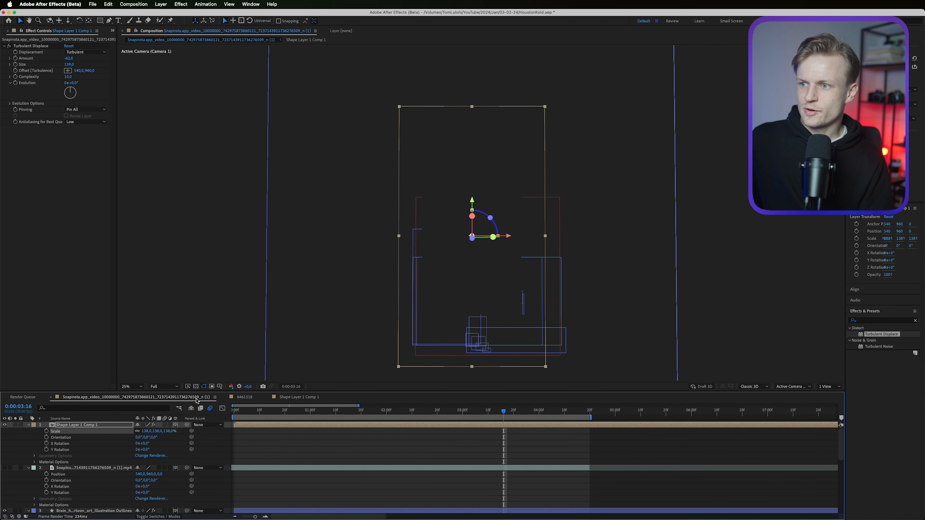
drag(477, 412, 486, 413)
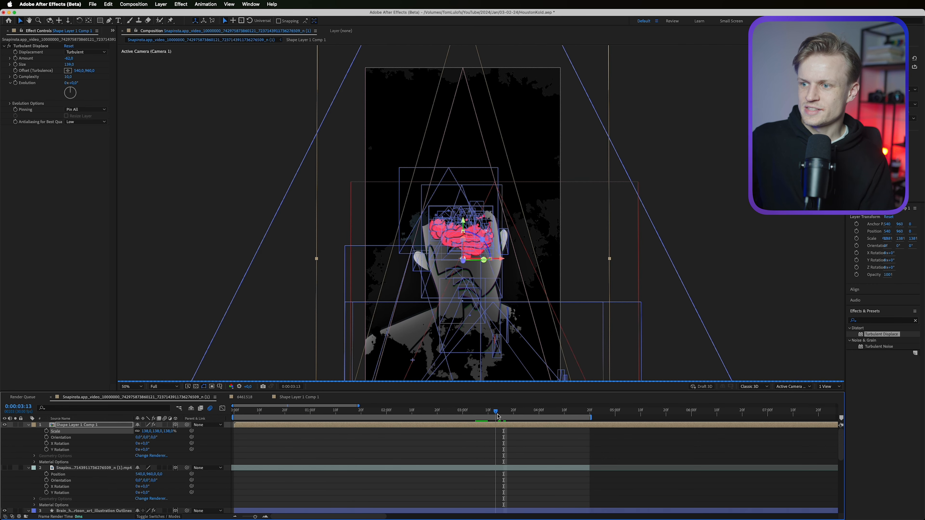